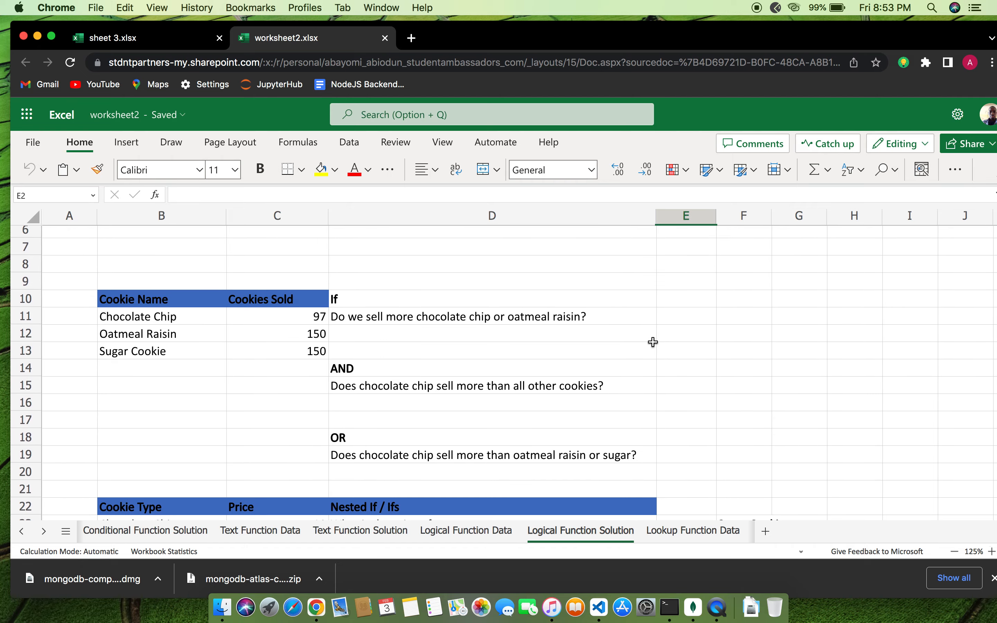
{"action": "scroll", "coordinate": [653, 343], "scroll_direction": "up", "scroll_amount": 3}
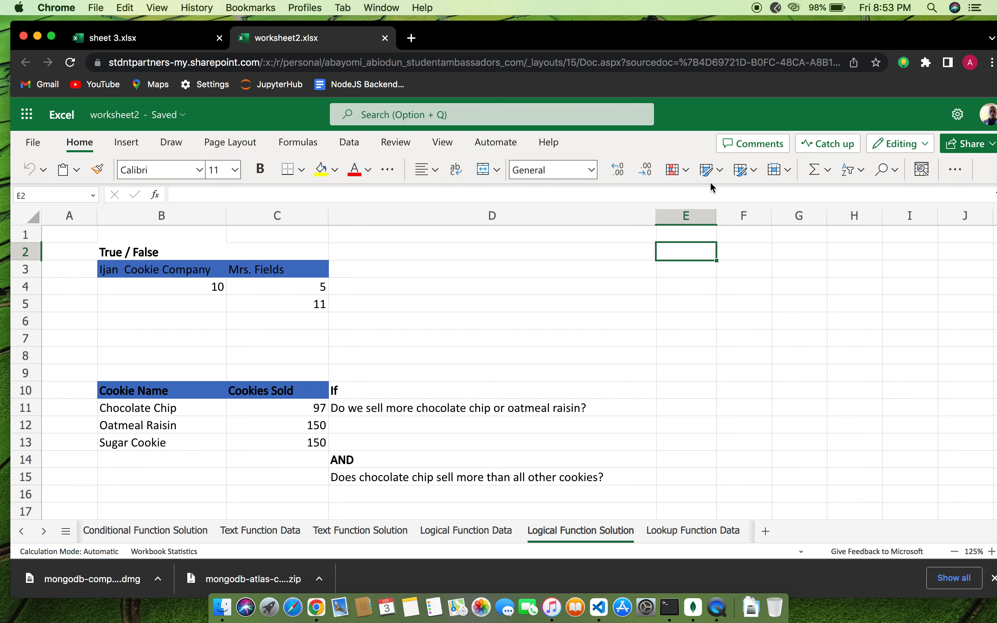
Enter =B4=C4 in D4 so it compares 10 with 5 and shows FALSE
{"action": "left_click", "coordinate": [685, 267]}
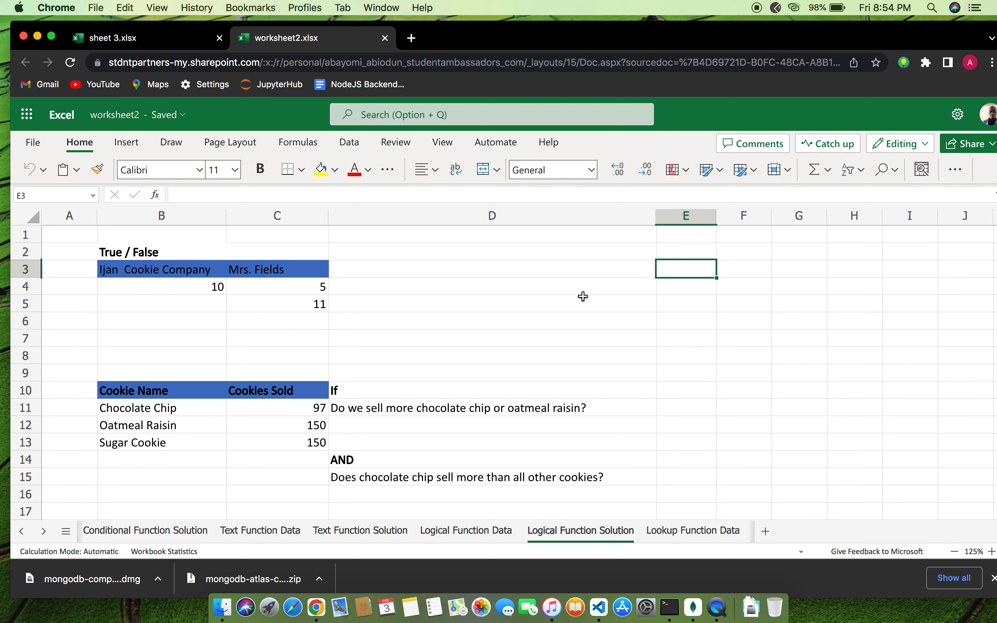
{"action": "left_click", "coordinate": [517, 273]}
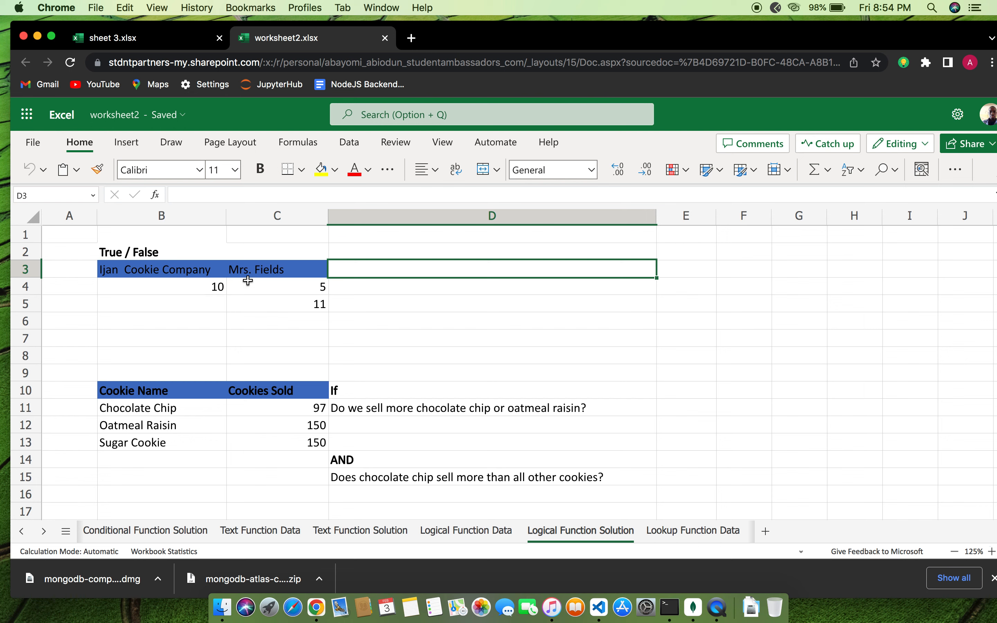
{"action": "left_click", "coordinate": [434, 290]}
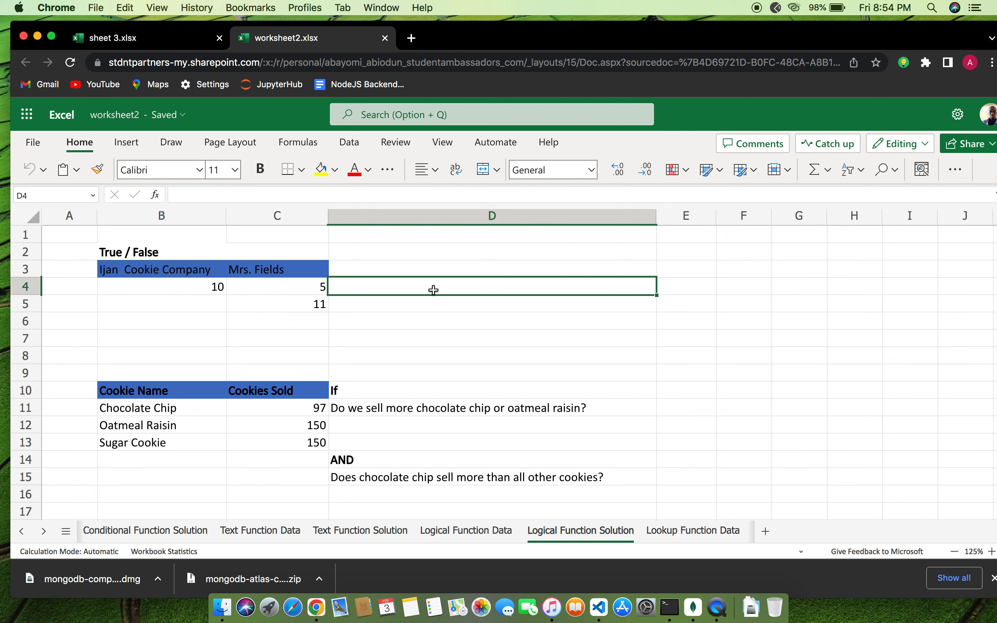
{"action": "type", "text": "="}
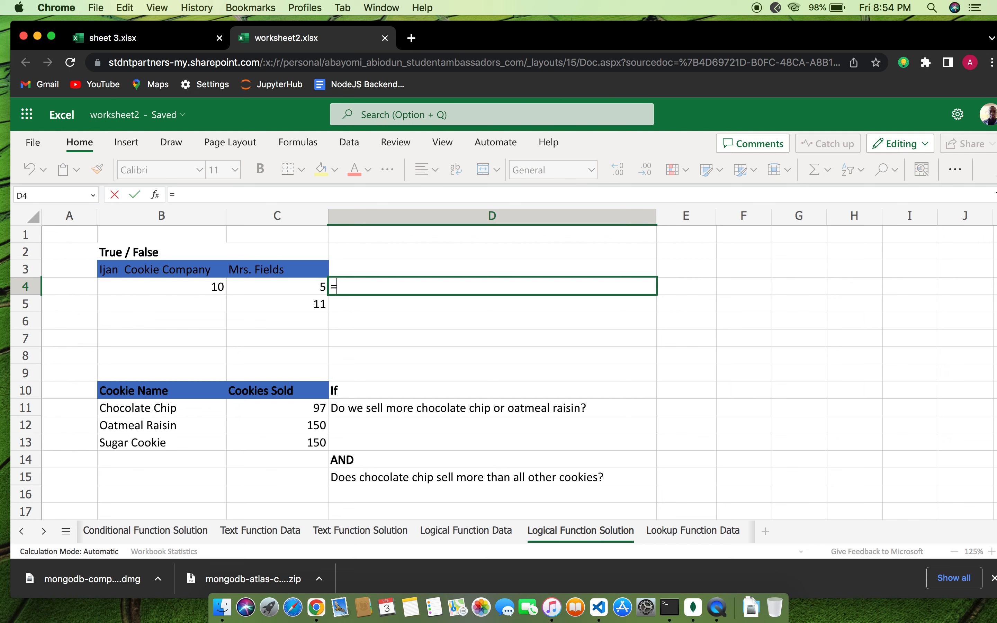
{"action": "type", "text": "B"}
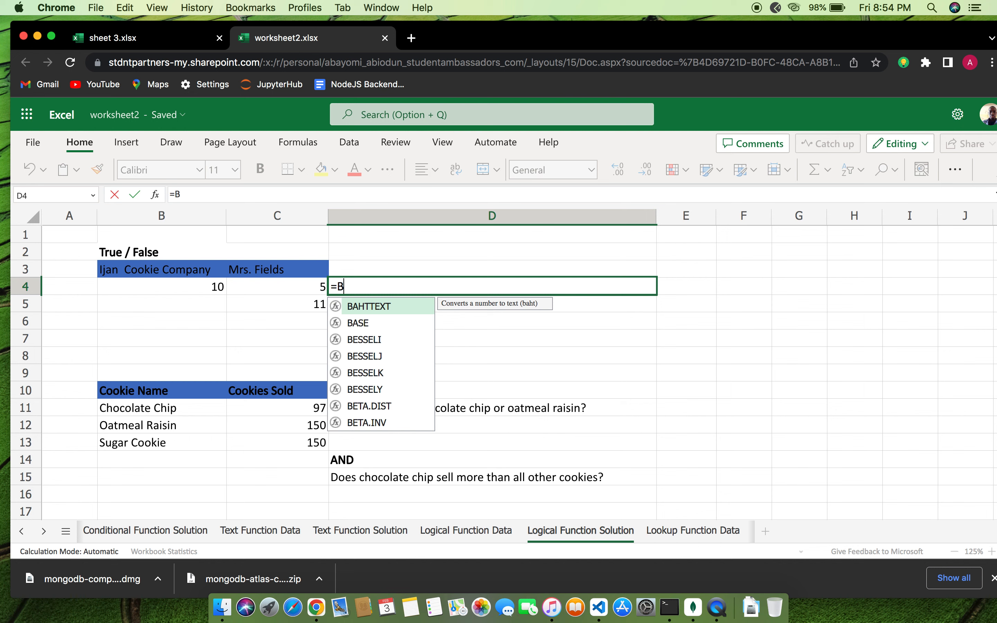
{"action": "type", "text": "3"}
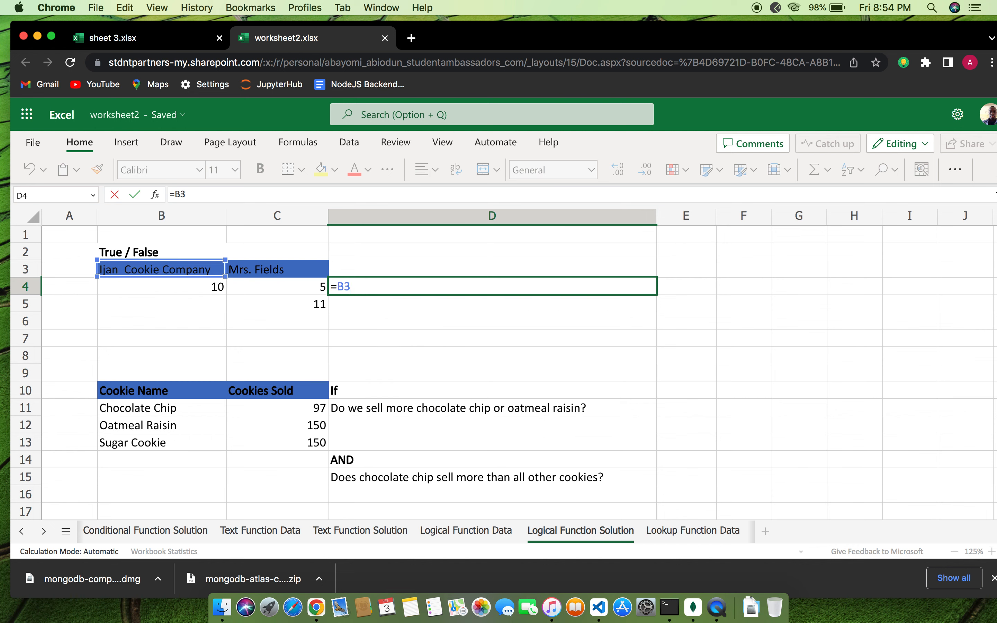
{"action": "key", "text": "BackSpace"}
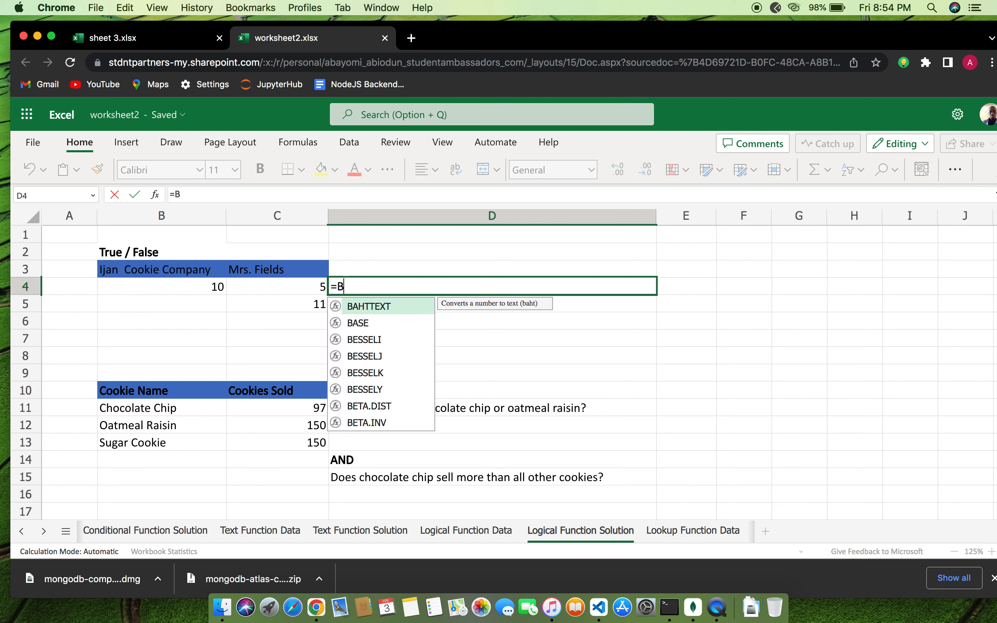
{"action": "type", "text": "3"}
{"action": "key", "text": "BackSpace"}
{"action": "type", "text": "4="}
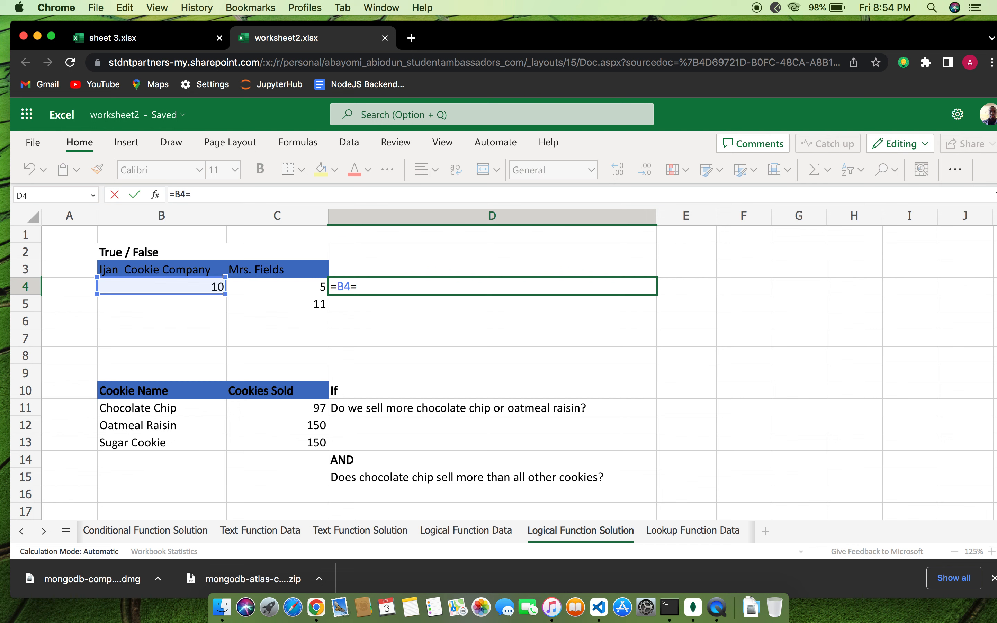
{"action": "type", "text": "c"}
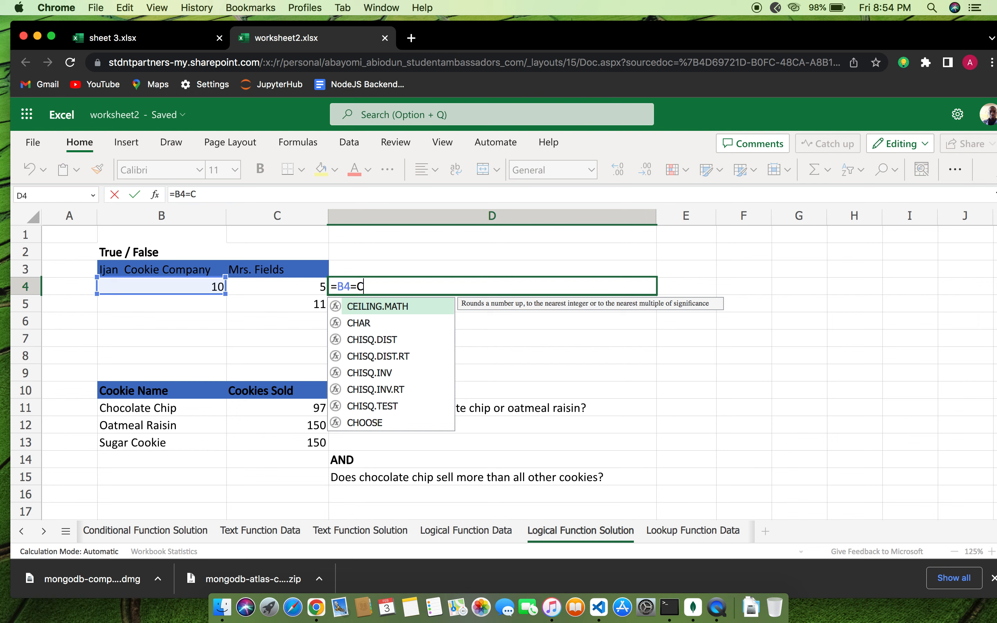
{"action": "type", "text": "4"}
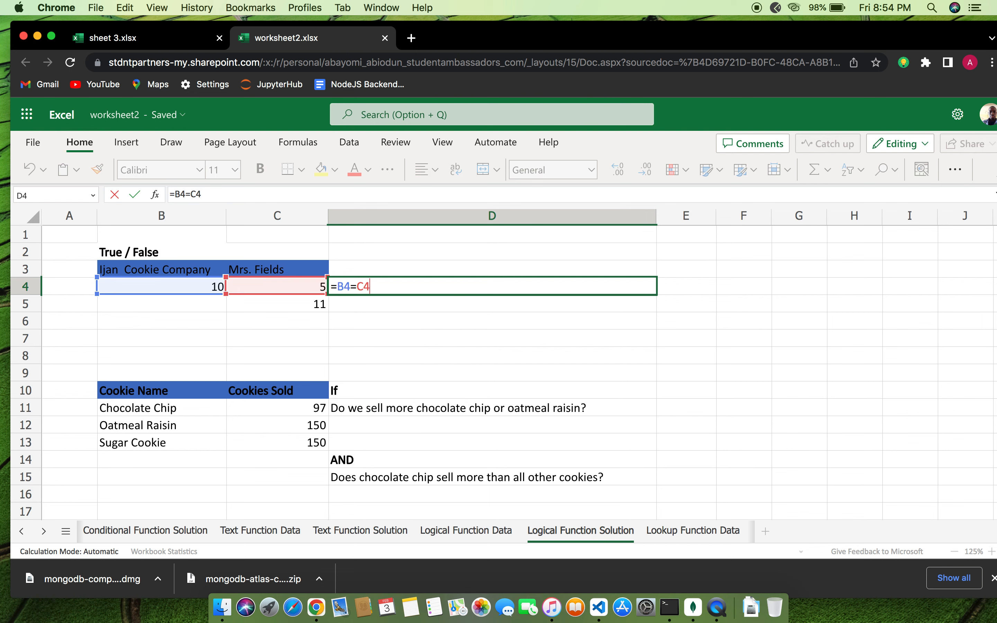
{"action": "key", "text": "Return"}
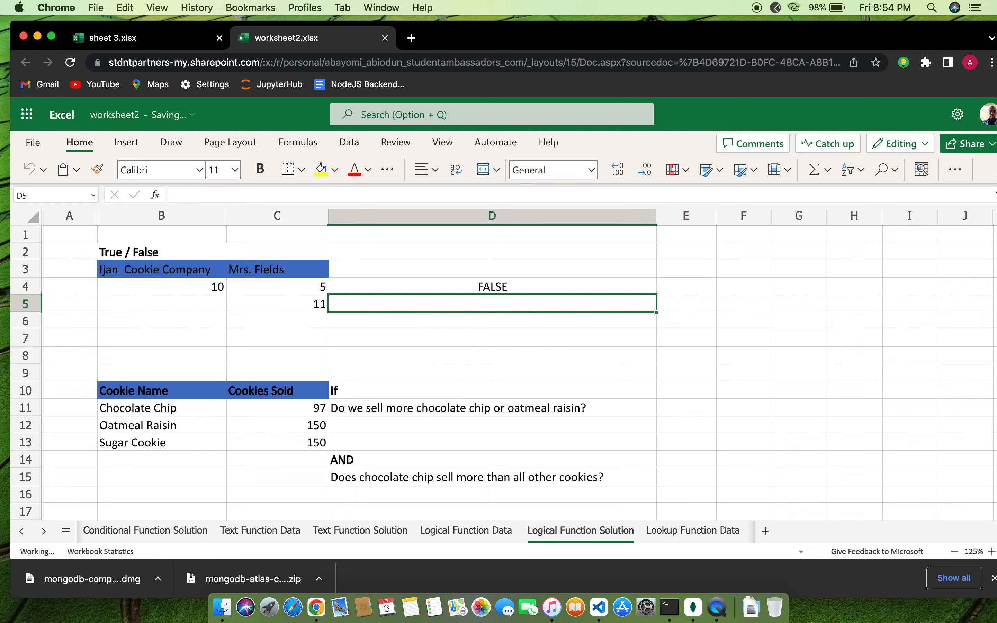
{"action": "left_click", "coordinate": [473, 284]}
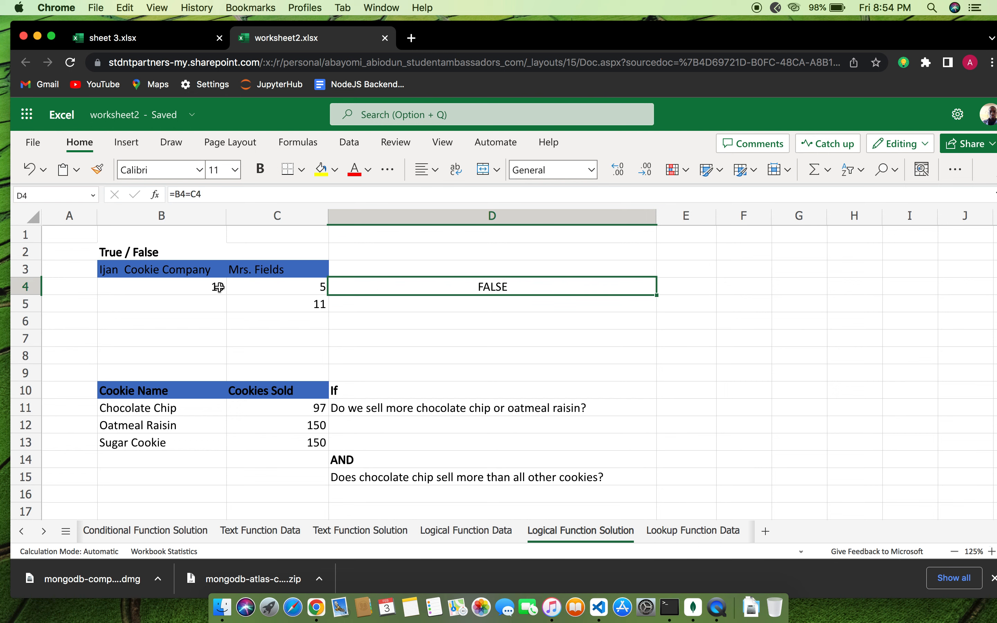
Enter =B4>C4 in D5, which returns TRUE since 10 exceeds 5
{"action": "left_click", "coordinate": [503, 308]}
{"action": "type", "text": "="}
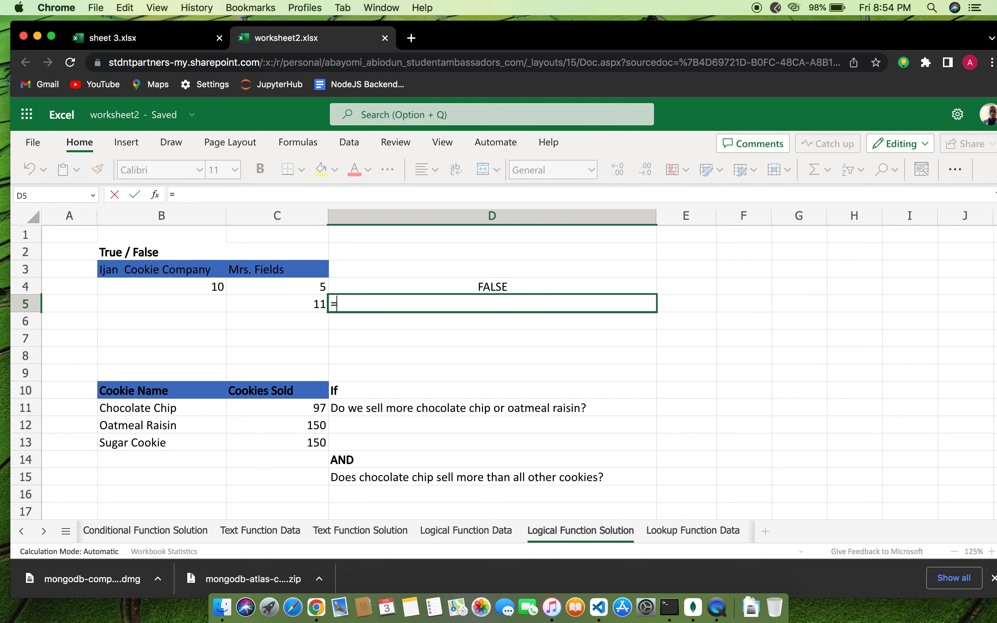
{"action": "type", "text": "B"}
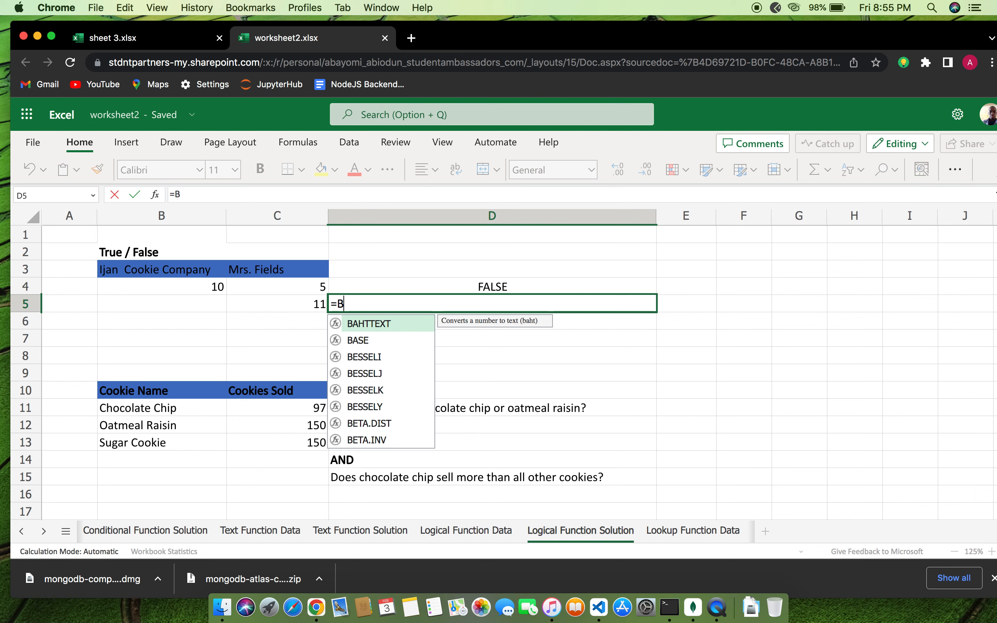
{"action": "type", "text": "4"}
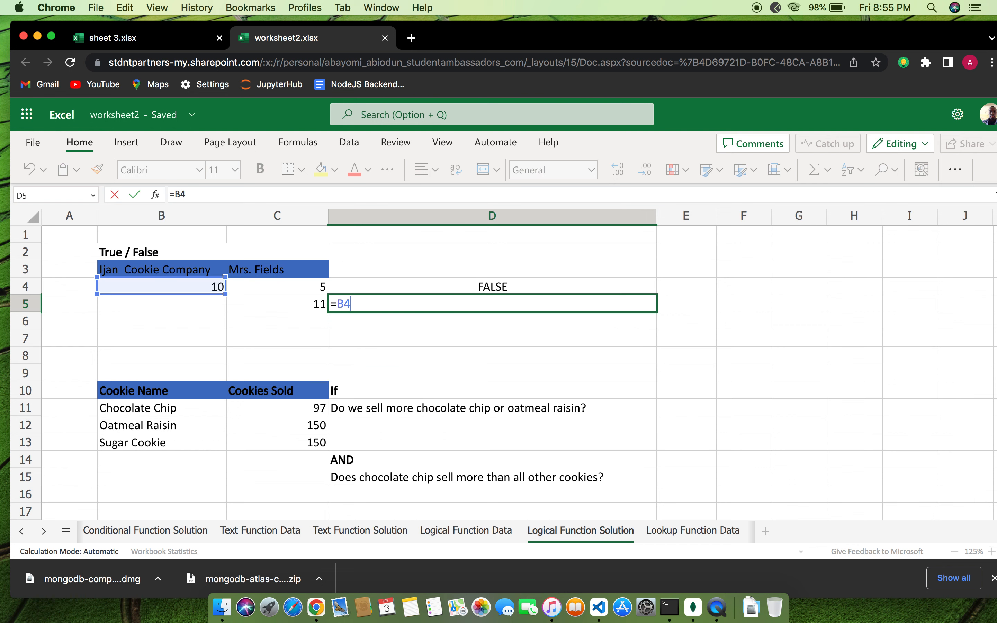
{"action": "type", "text": ">B"}
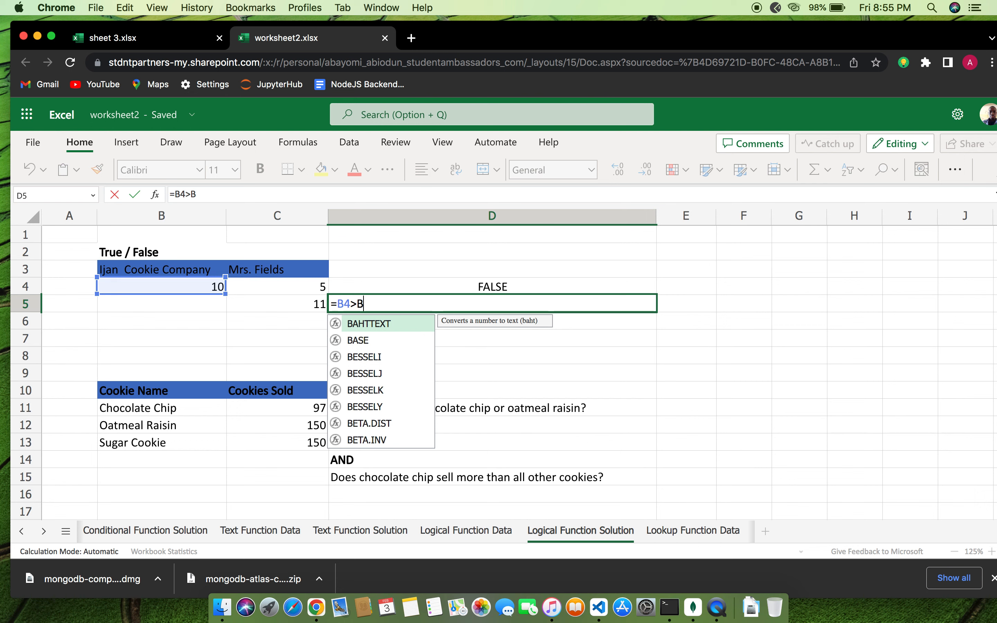
{"action": "key", "text": "BackSpace"}
{"action": "type", "text": "C"}
{"action": "key", "text": "BackSpace"}
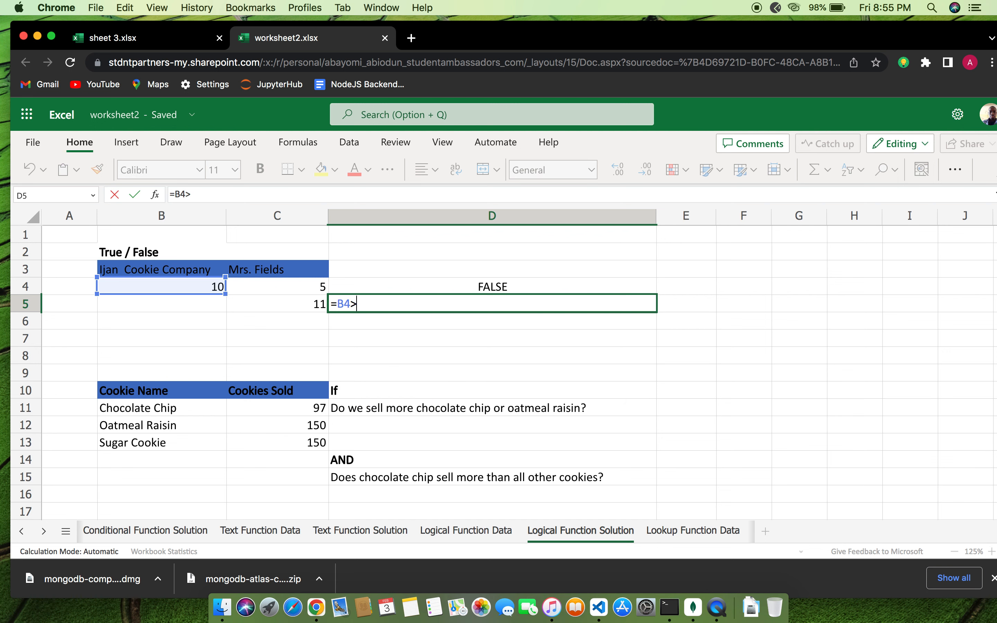
{"action": "type", "text": "C4"}
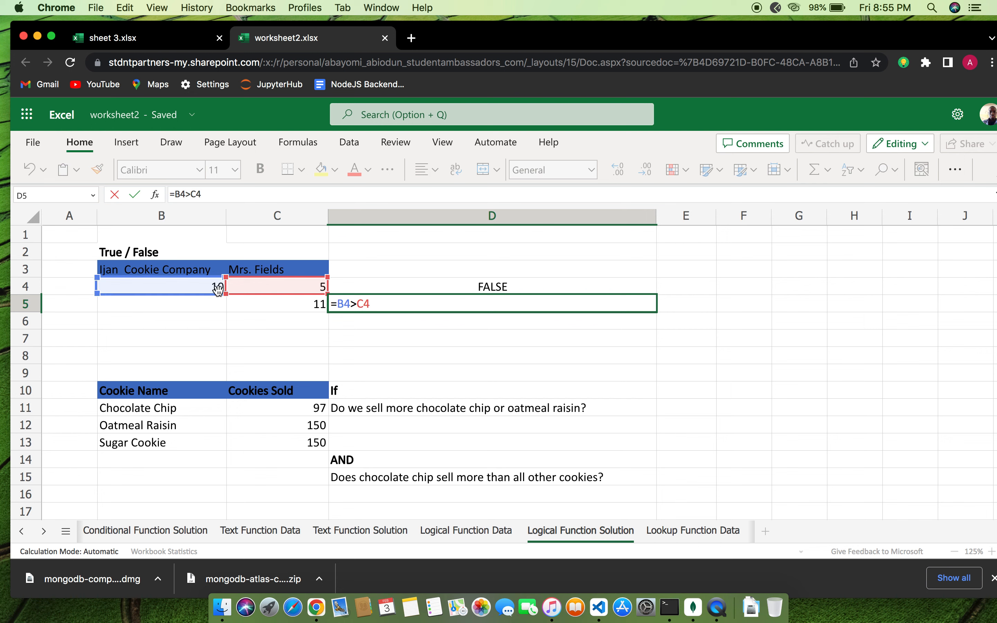
{"action": "key", "text": "Return"}
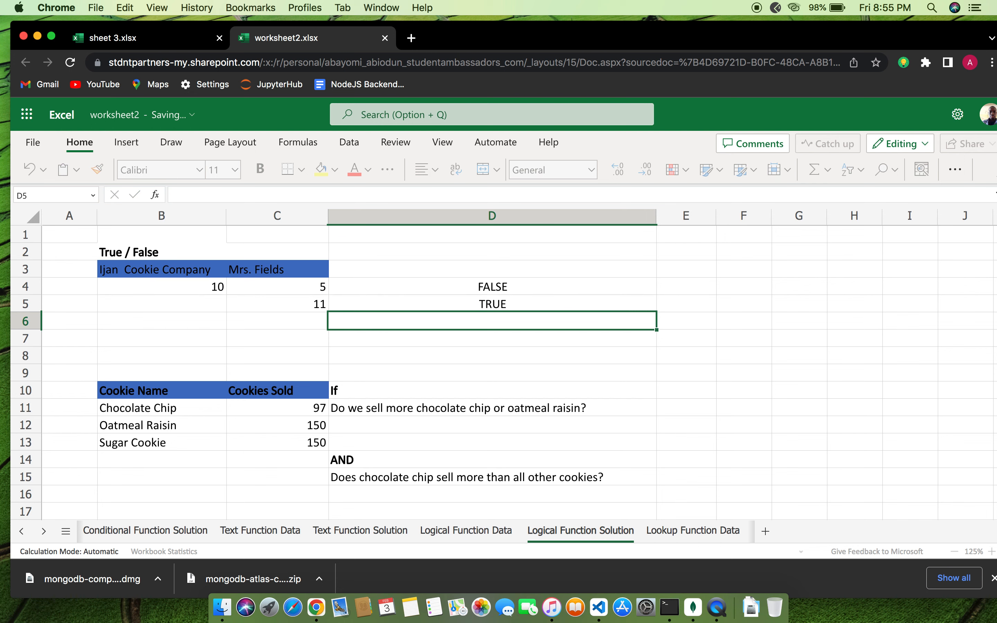
Review the D5 and D4 comparison formulas, leaving both unchanged
{"action": "left_click", "coordinate": [517, 303]}
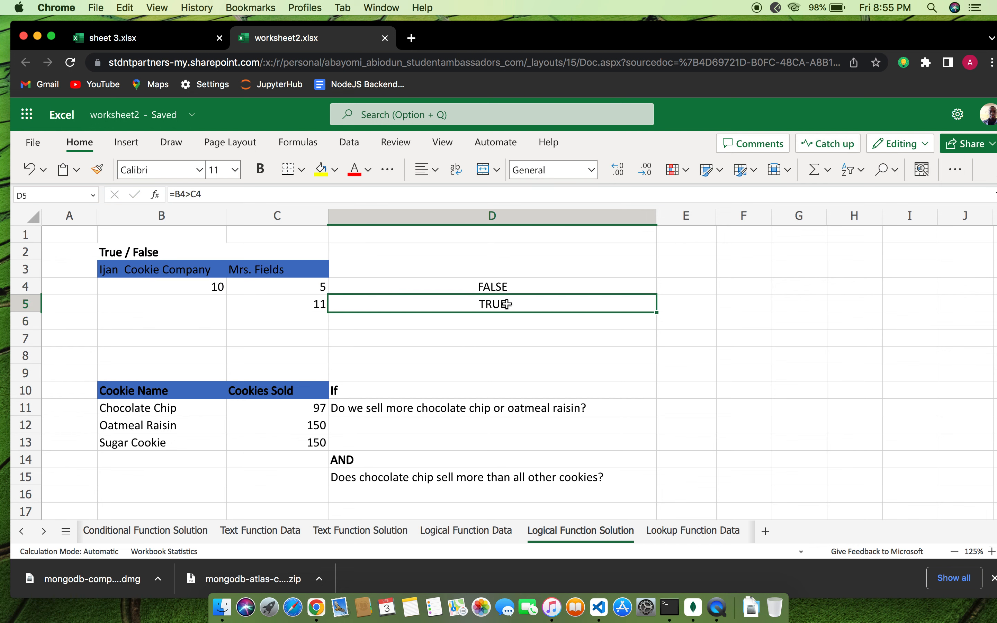
{"action": "double_click", "coordinate": [511, 304]}
{"action": "key", "text": "Return"}
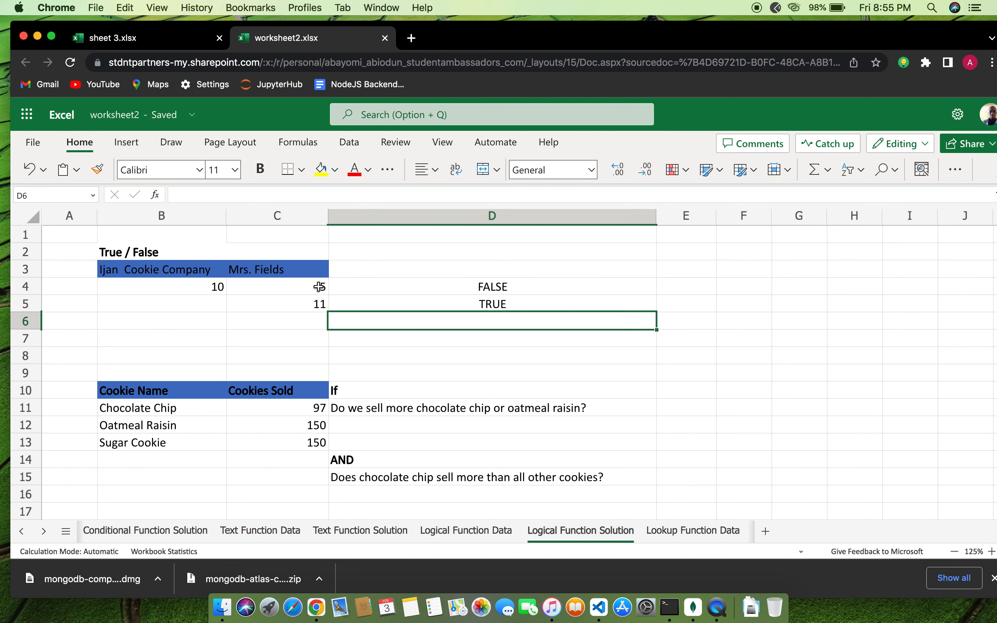
{"action": "double_click", "coordinate": [516, 286]}
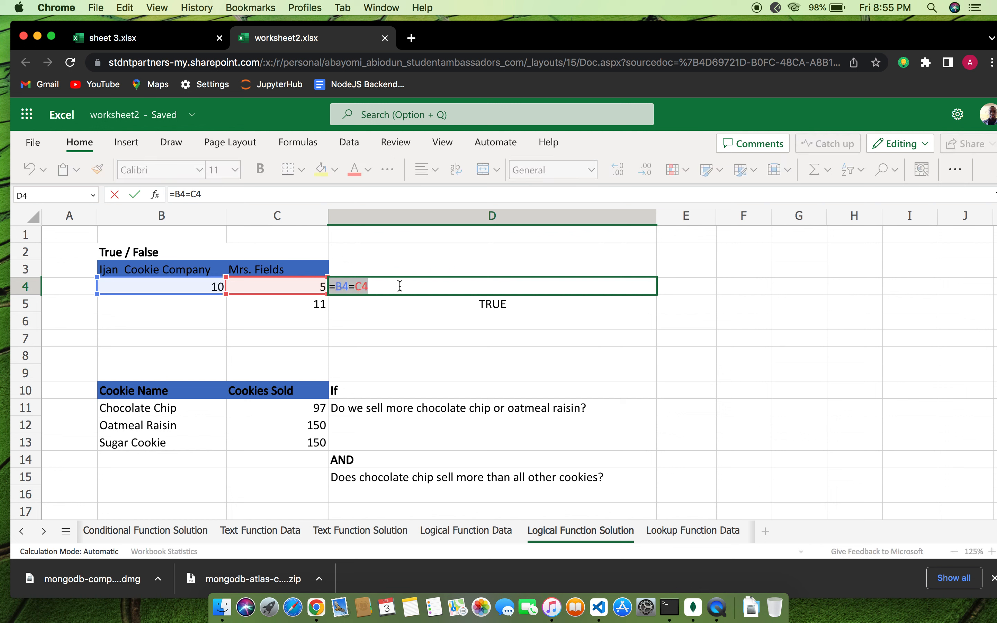
{"action": "key", "text": "Return"}
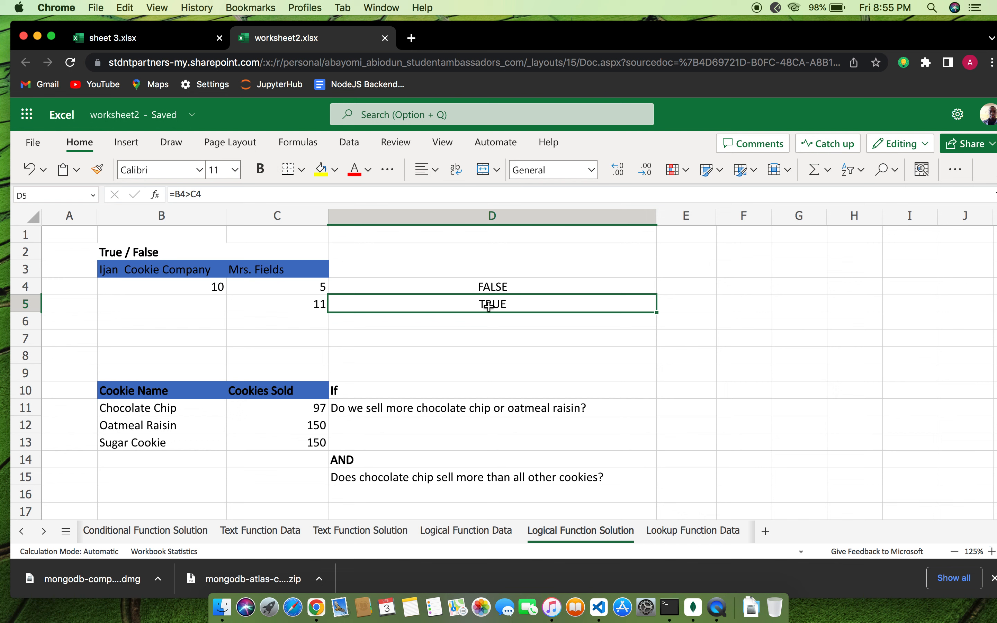
{"action": "scroll", "coordinate": [489, 306], "scroll_direction": "down", "scroll_amount": 7}
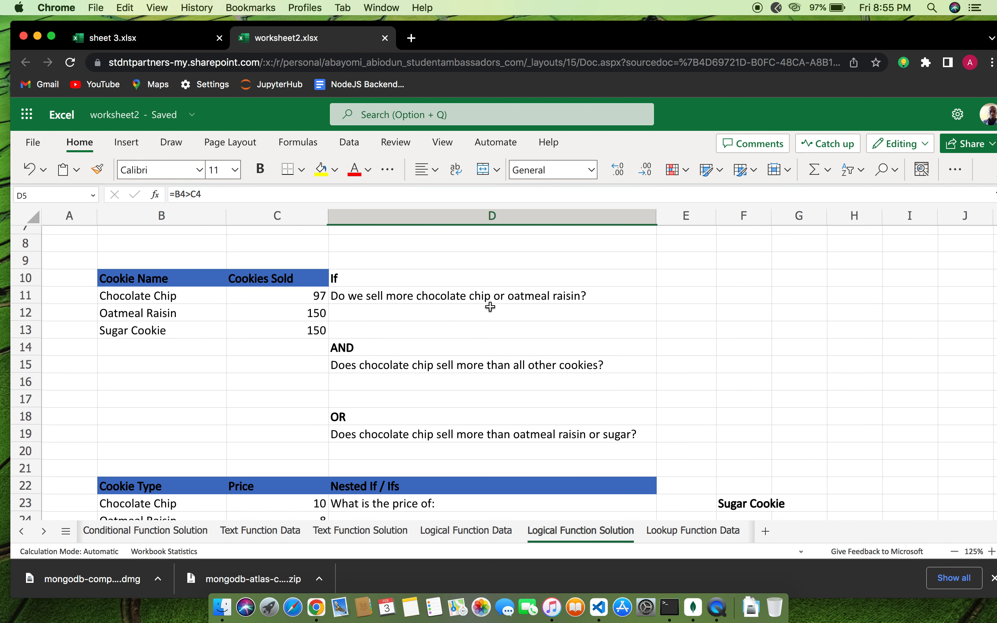
{"action": "left_click", "coordinate": [672, 291]}
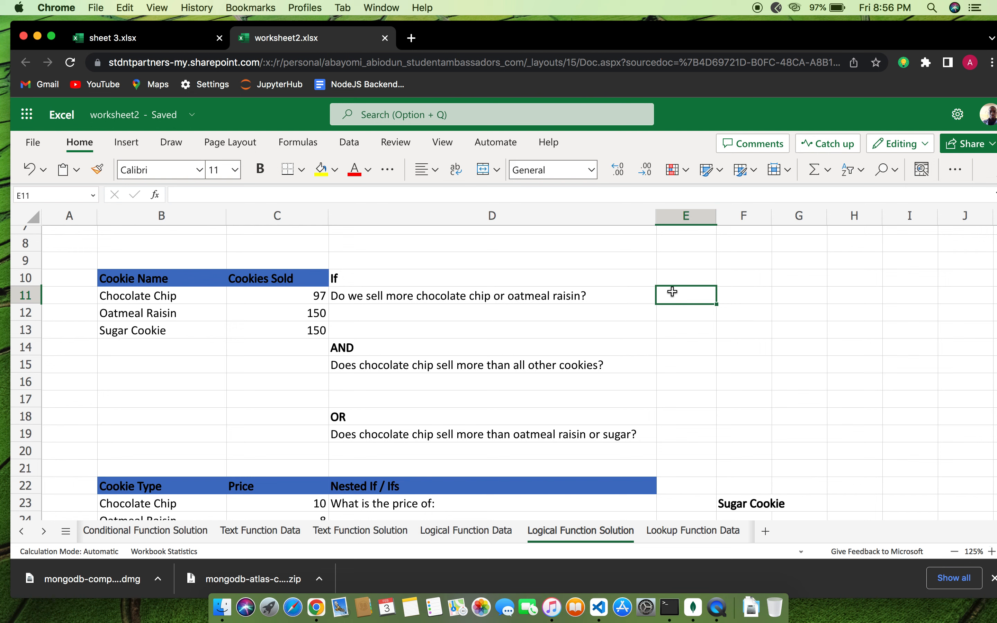
Enter =IF(B11>B12,"chocolate chip","oatmeal raisin") in E11, which returns oatmeal raisin
{"action": "type", "text": "=if"}
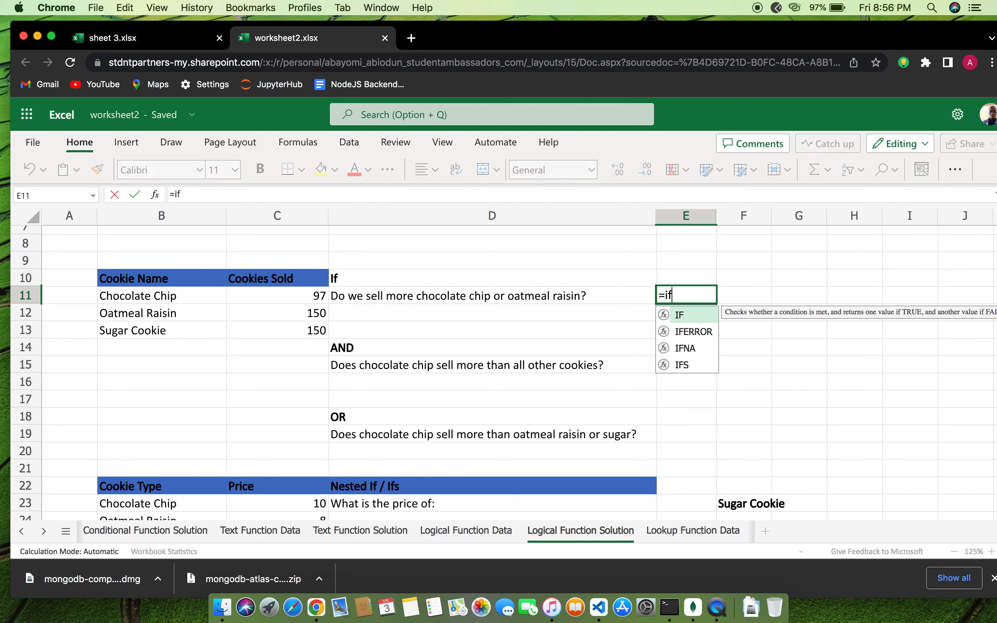
{"action": "type", "text": "("}
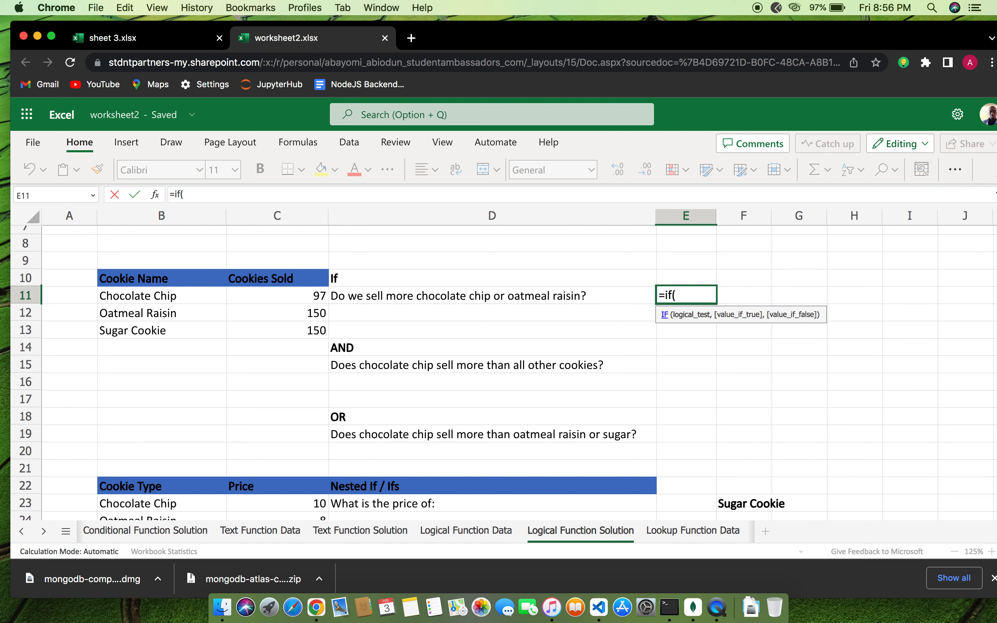
{"action": "type", "text": "B11"}
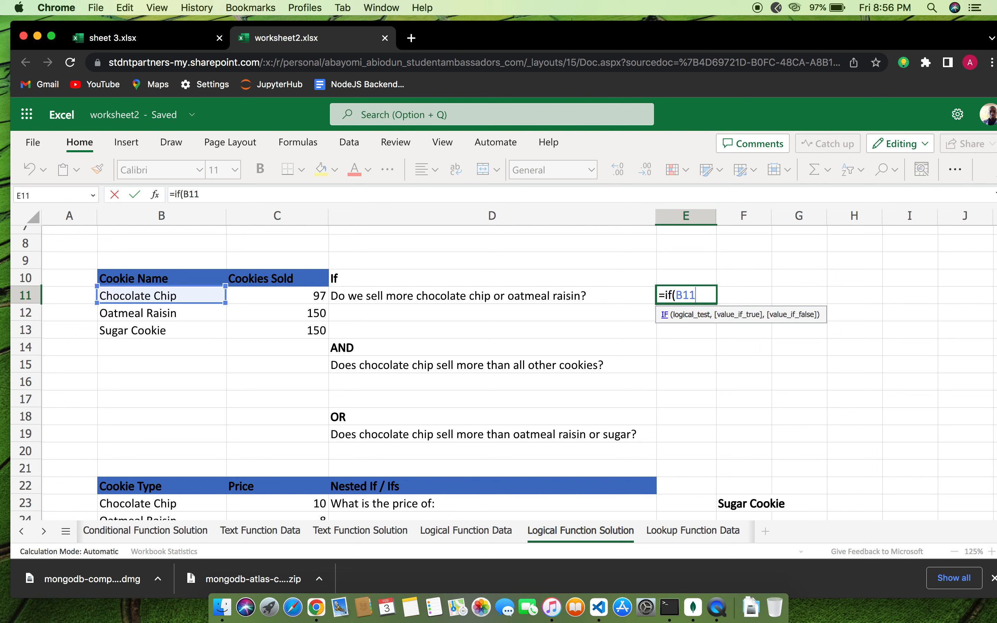
{"action": "type", "text": ">B"}
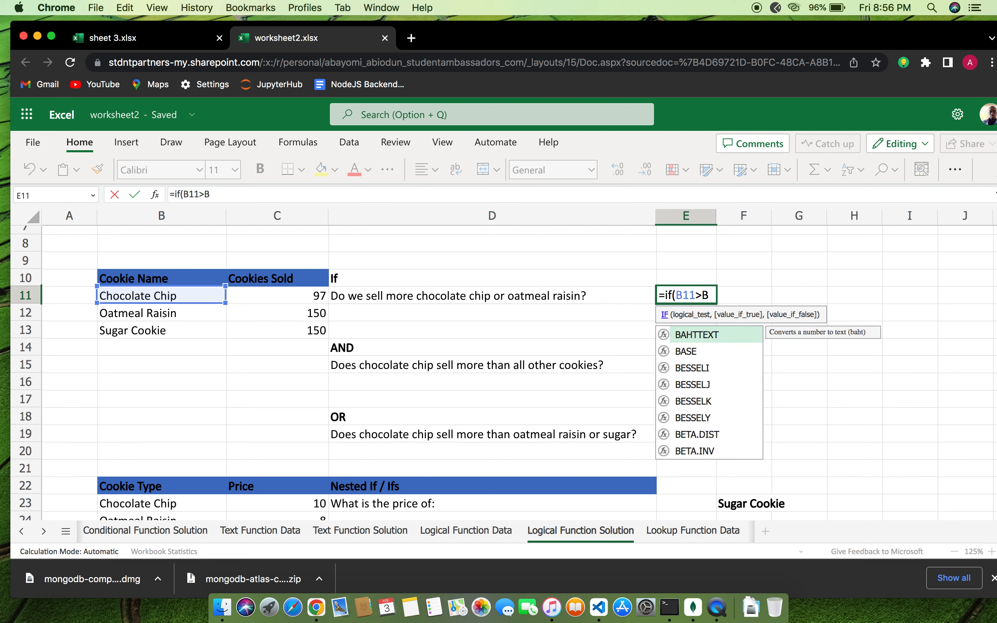
{"action": "key", "text": "BackSpace"}
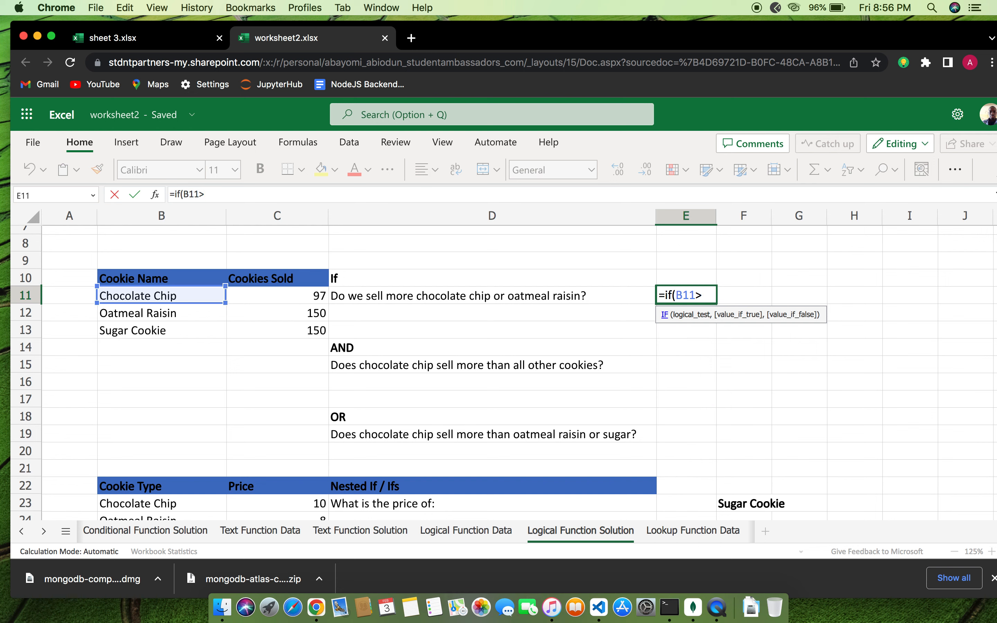
{"action": "type", "text": "B12"}
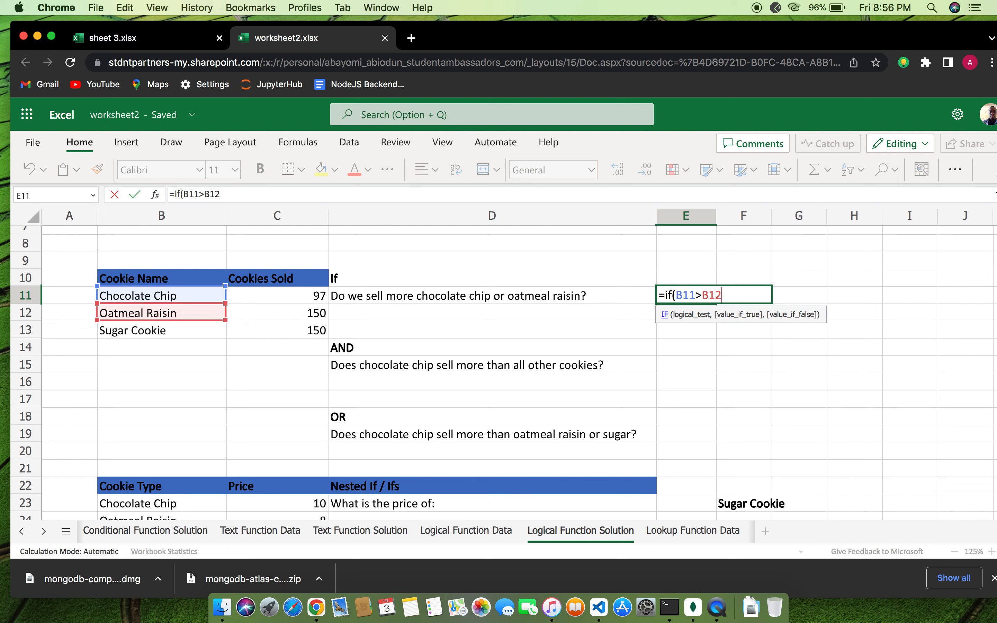
{"action": "type", "text": ","}
{"action": "type", "text": "\"cg"}
{"action": "key", "text": "BackSpace"}
{"action": "type", "text": "hoco"}
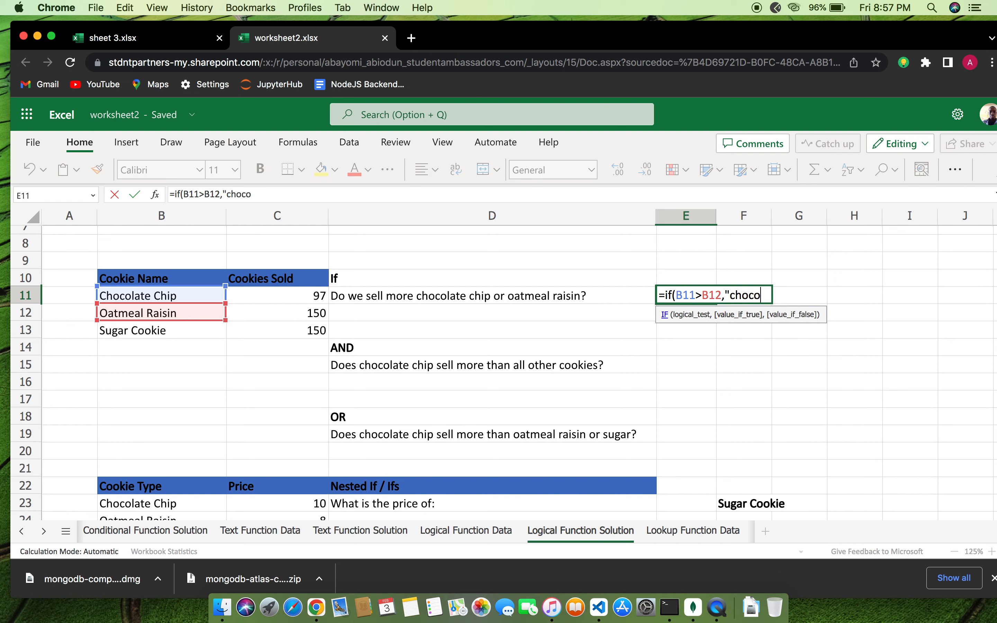
{"action": "type", "text": "late"}
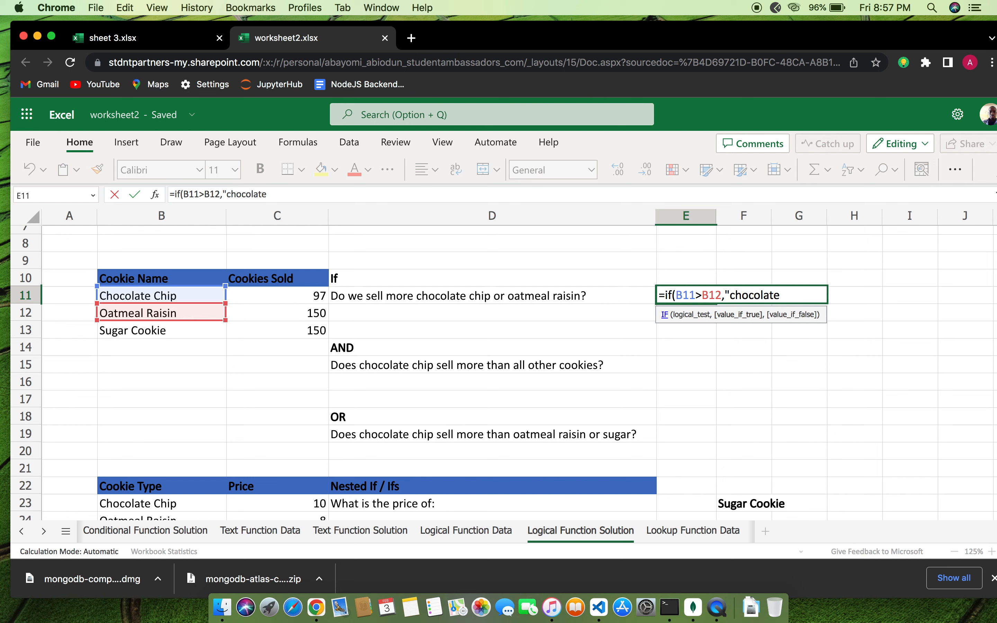
{"action": "type", "text": " chip\", \"oatme"}
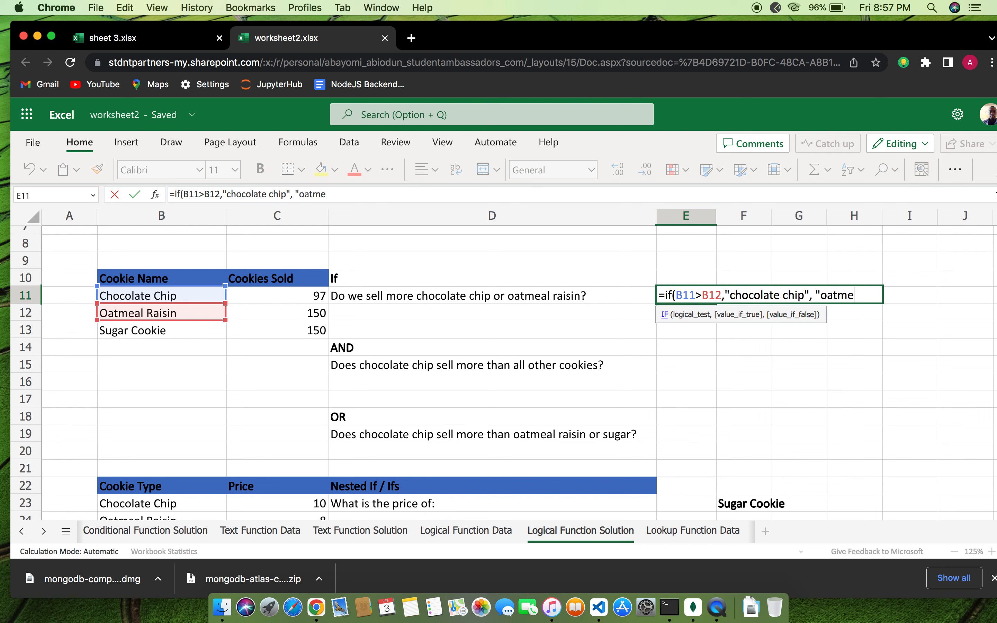
{"action": "type", "text": "al raisin"}
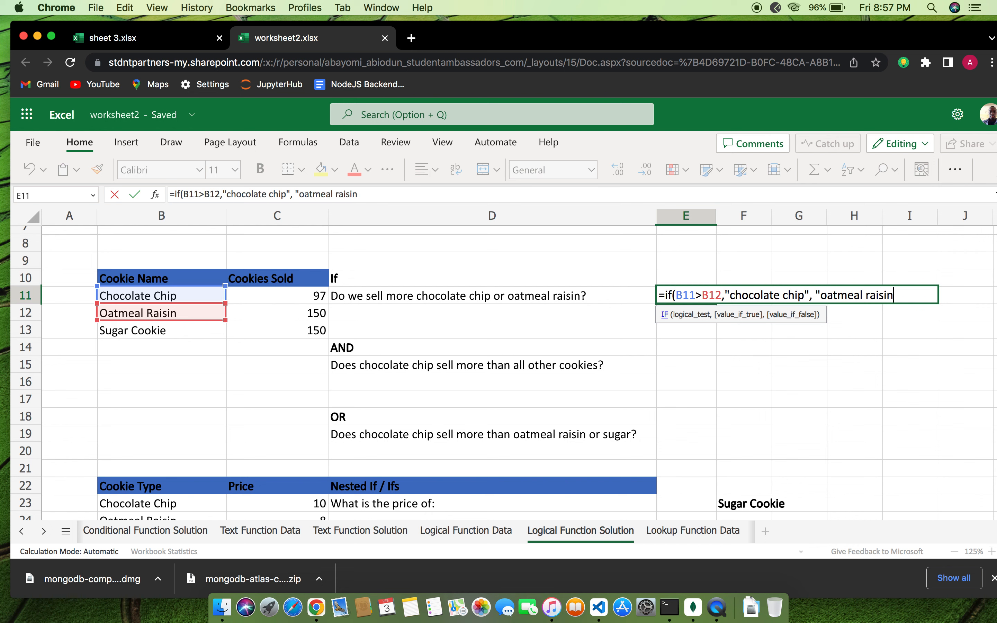
{"action": "type", "text": "\")"}
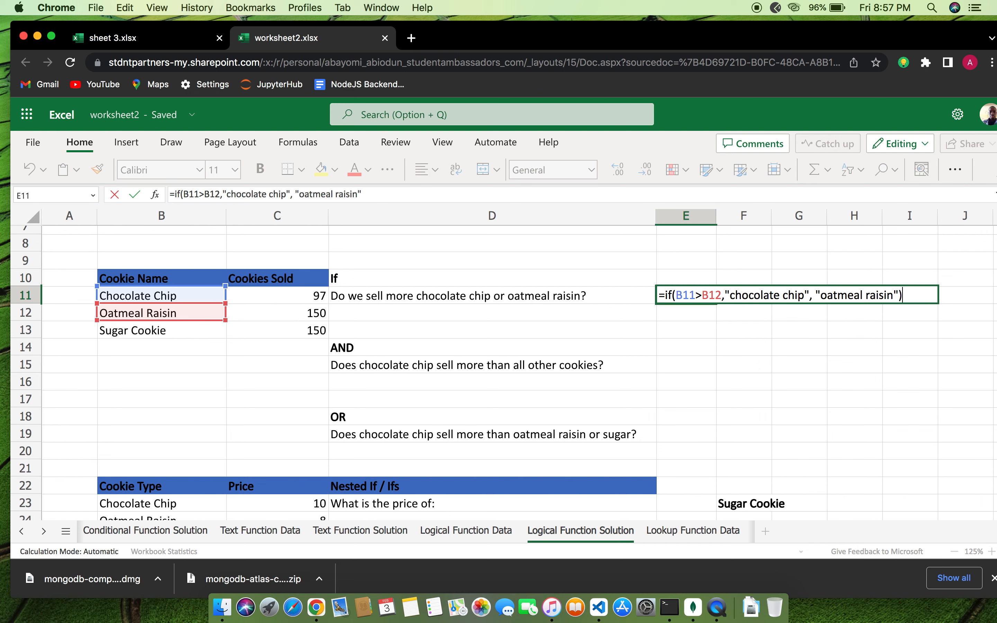
{"action": "key", "text": "Return"}
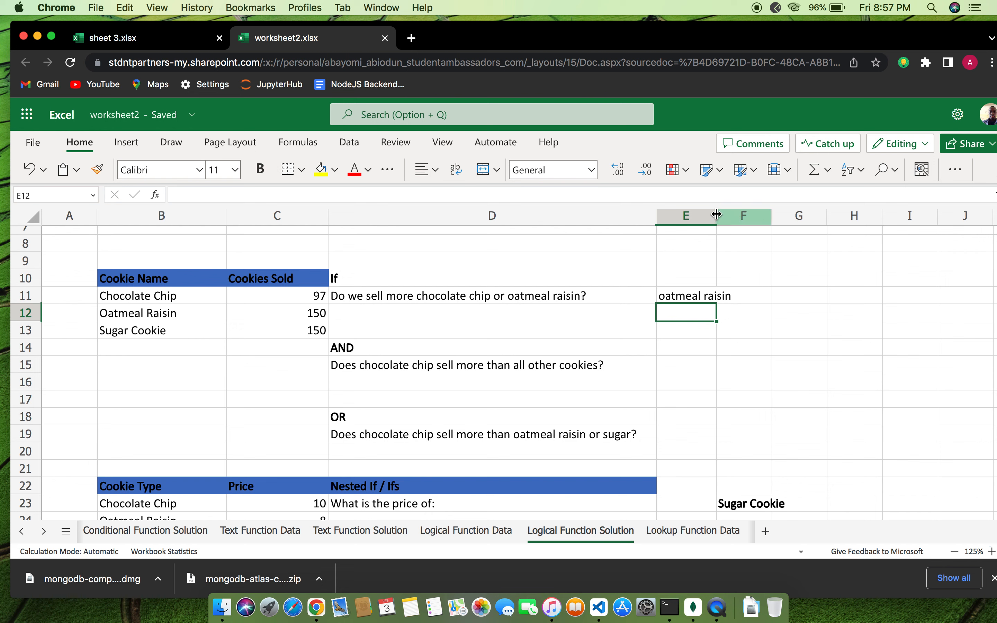
Drag column E wider so the 'oatmeal raisin' answer fits
{"action": "left_click_drag", "start_coordinate": [717, 216], "coordinate": [737, 216]}
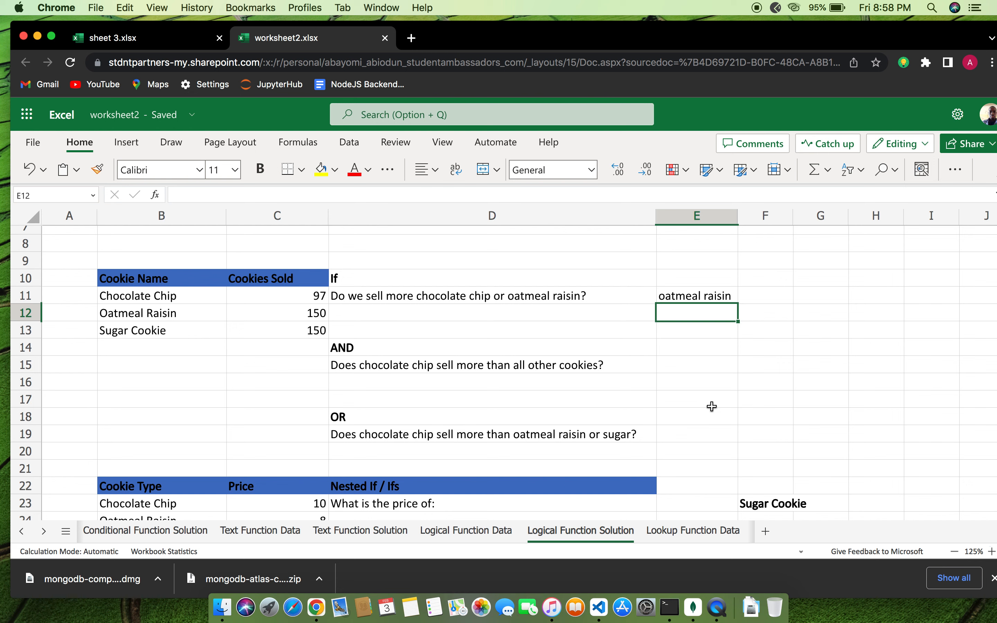
{"action": "left_click", "coordinate": [688, 366]}
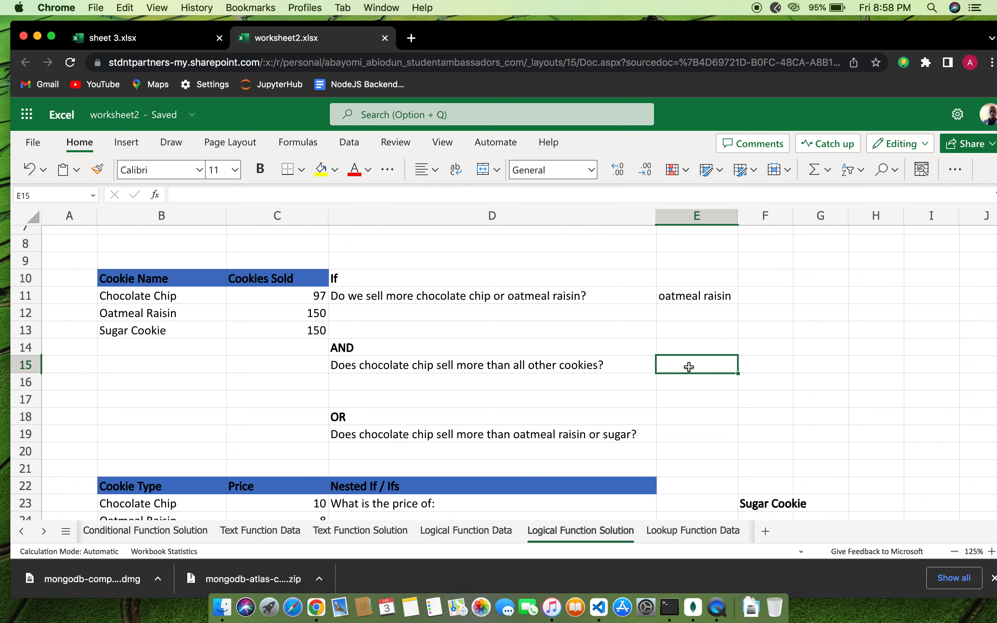
Enter =IF(AND(B11>B12,B11>B13),"yes","no") in E15, which returns no
{"action": "type", "text": "if"}
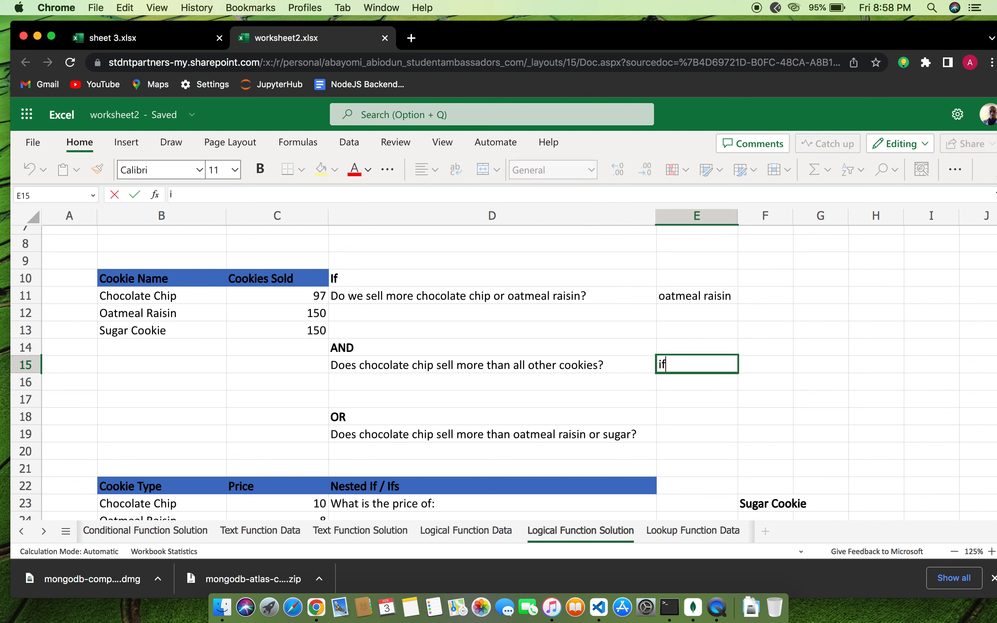
{"action": "key", "text": "BackSpace"}
{"action": "key", "text": "BackSpace"}
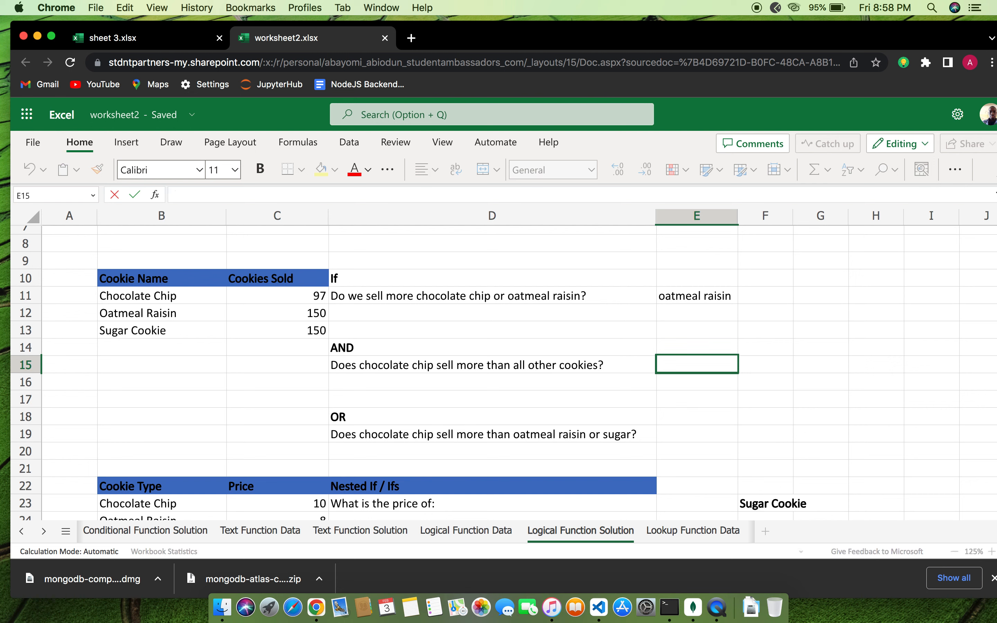
{"action": "type", "text": "=if"}
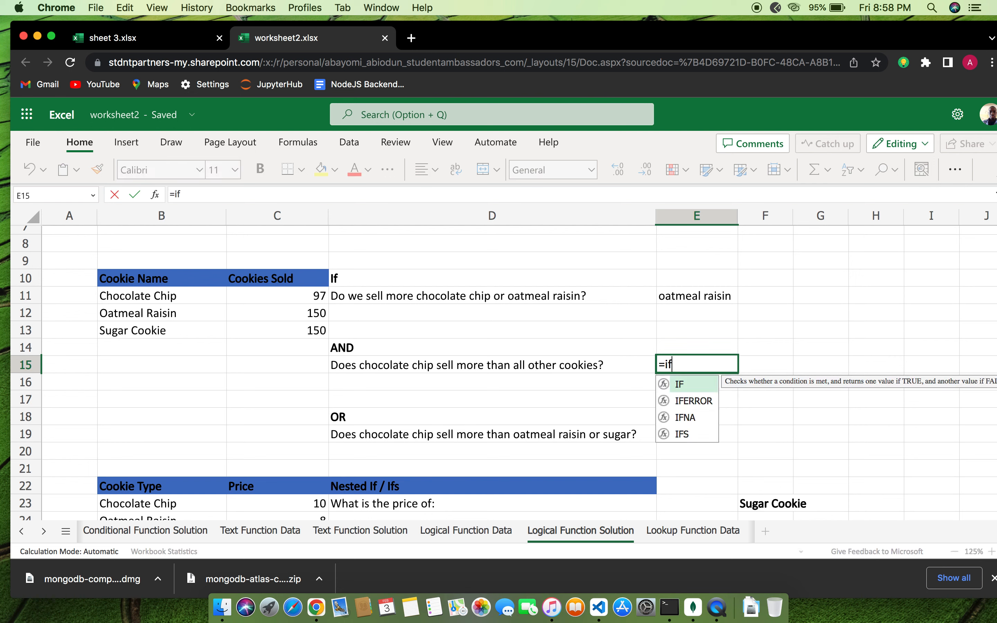
{"action": "type", "text": "(and"}
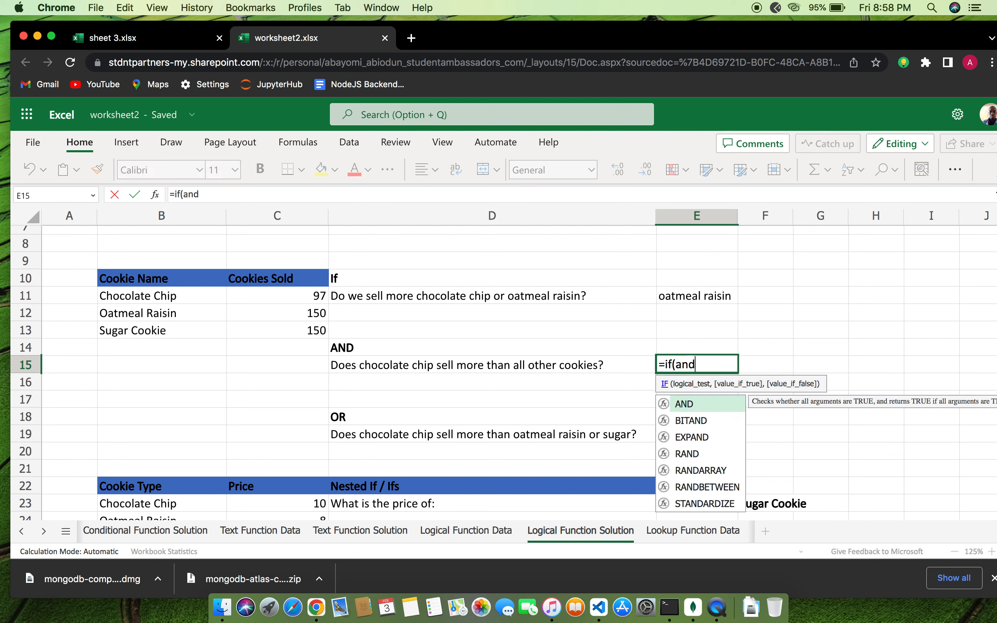
{"action": "type", "text": "("}
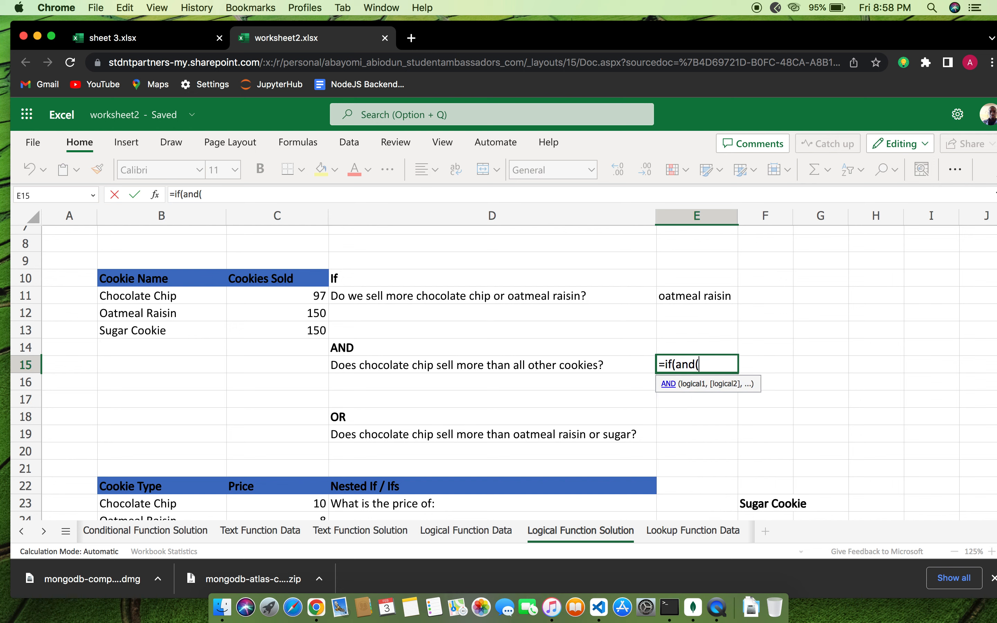
{"action": "type", "text": "B"}
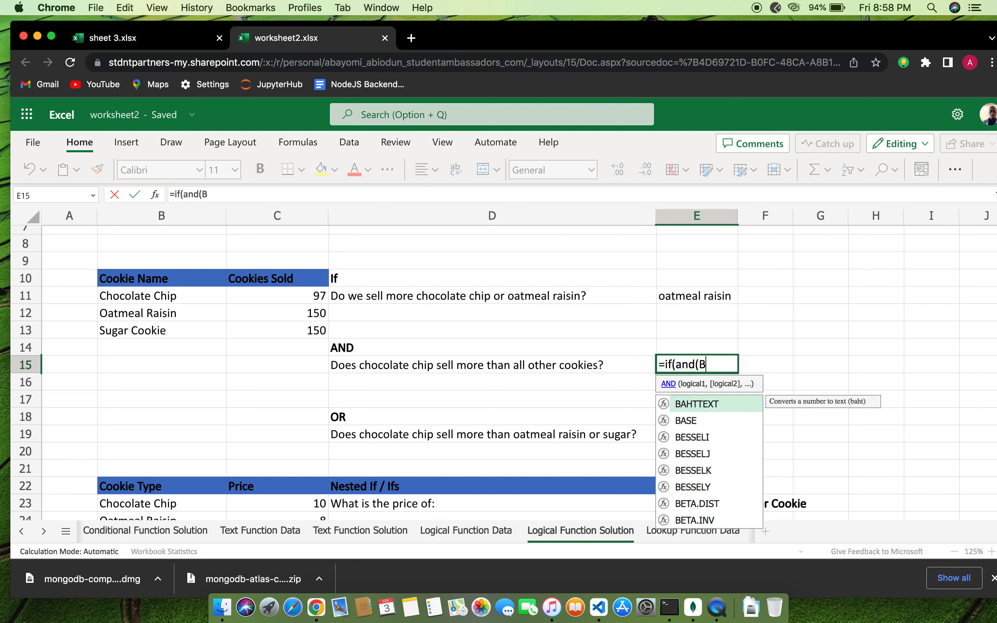
{"action": "type", "text": "11>"}
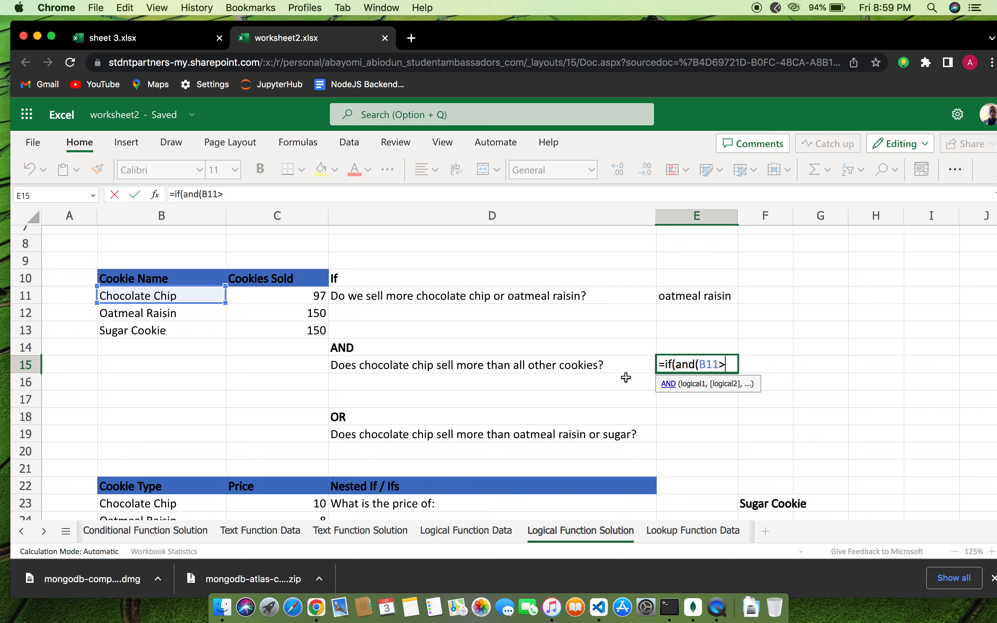
{"action": "type", "text": "B1"}
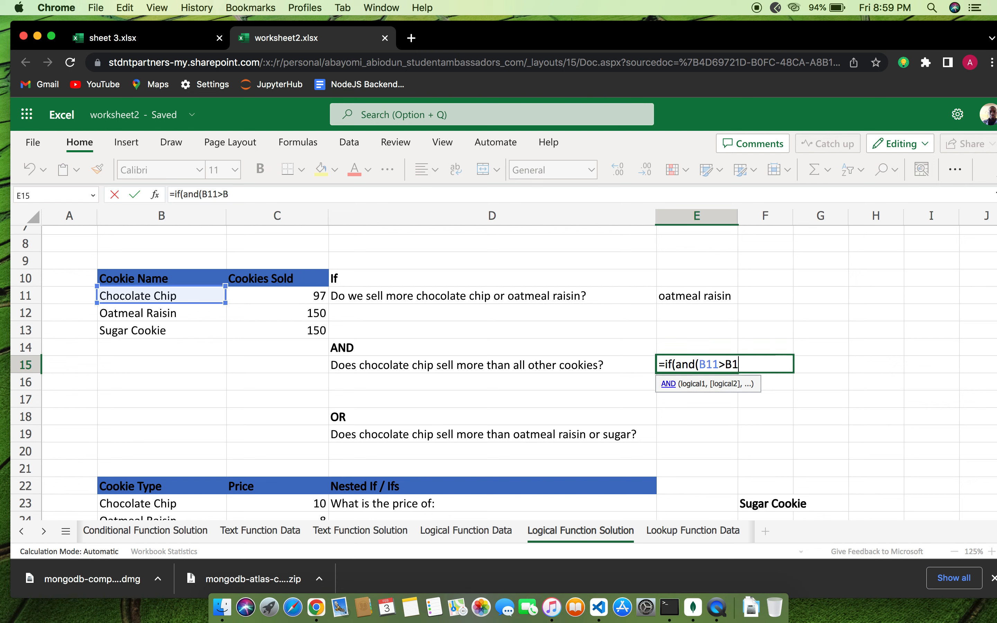
{"action": "type", "text": "2,"}
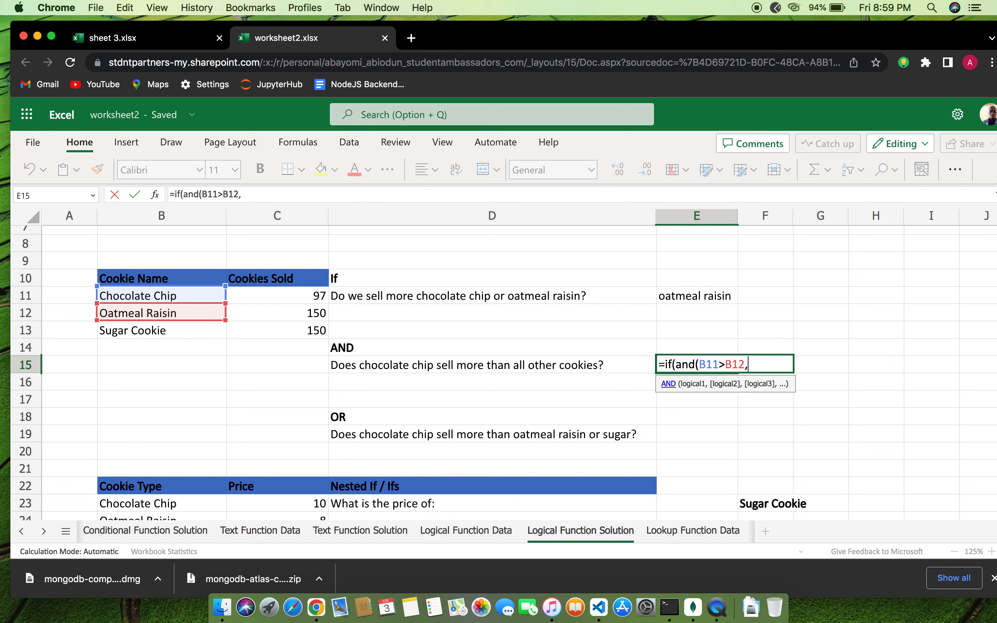
{"action": "type", "text": "B11>"}
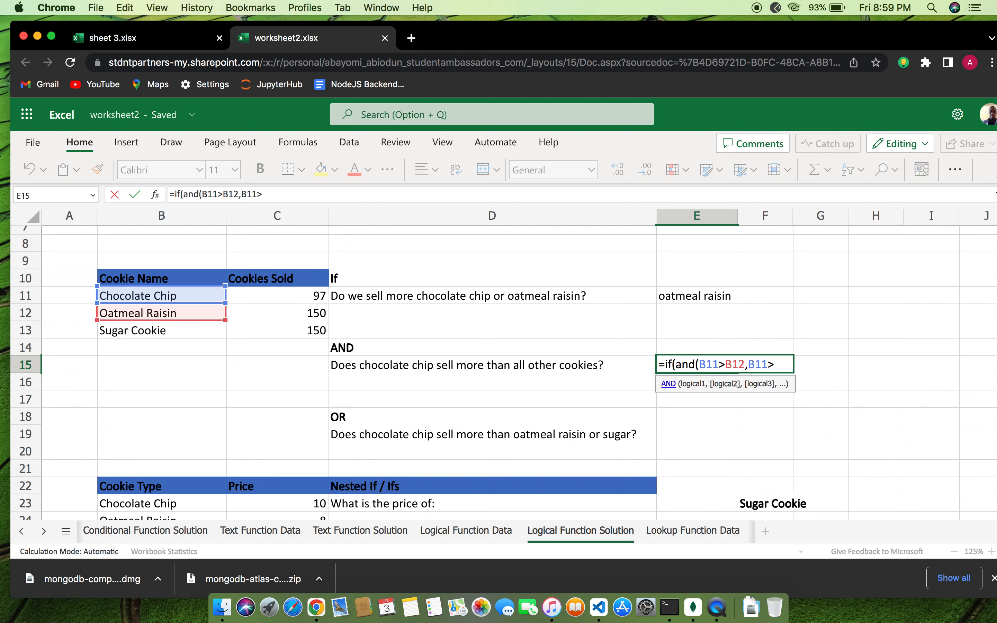
{"action": "type", "text": "B13"}
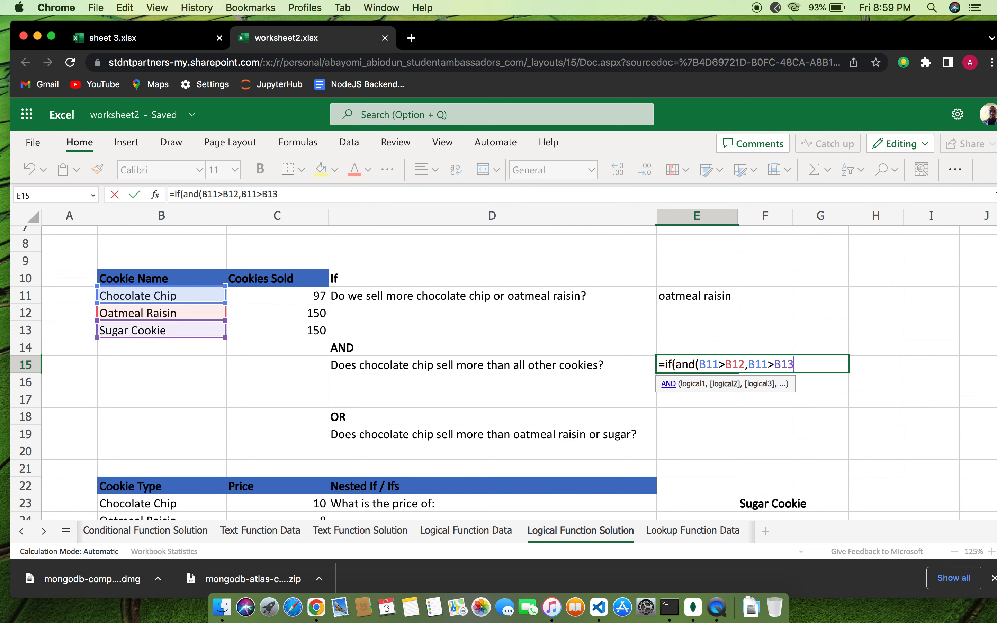
{"action": "type", "text": ","}
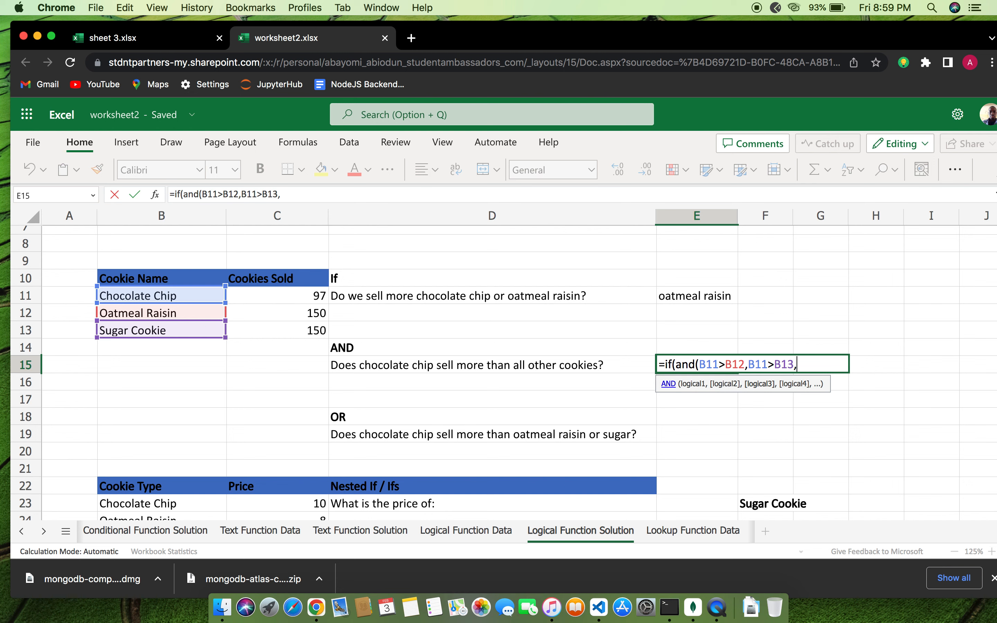
{"action": "key", "text": "BackSpace"}
{"action": "type", "text": ")"}
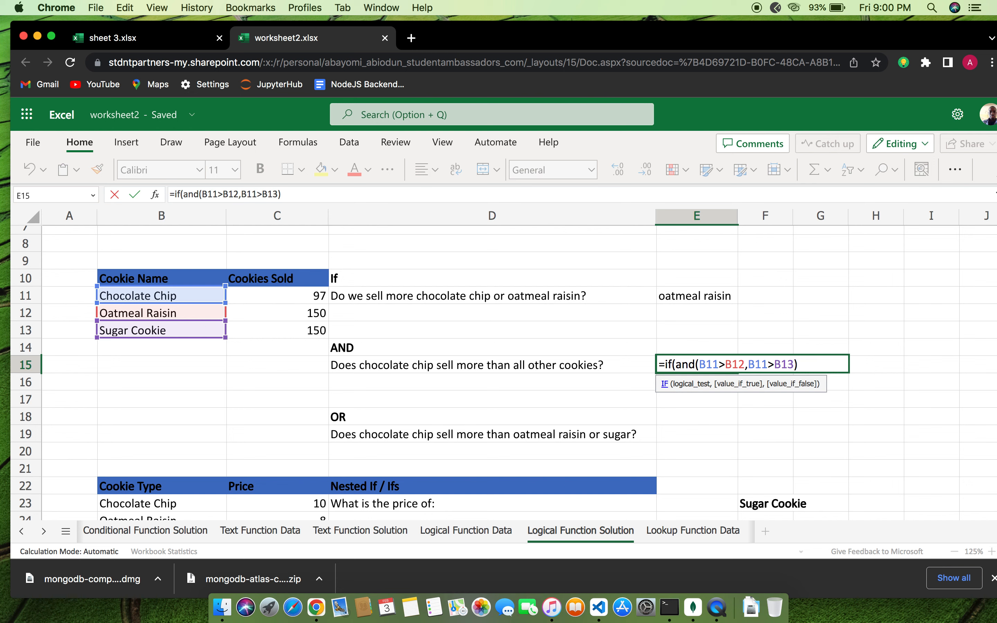
{"action": "type", "text": ",\"yes"}
{"action": "type", "text": ",\"no\")"}
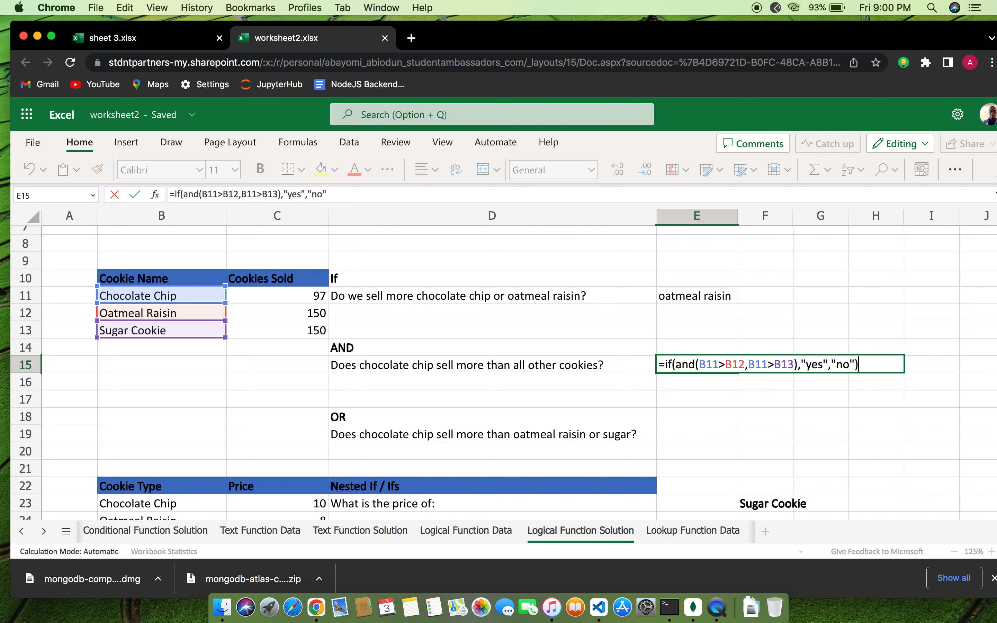
{"action": "key", "text": "Return"}
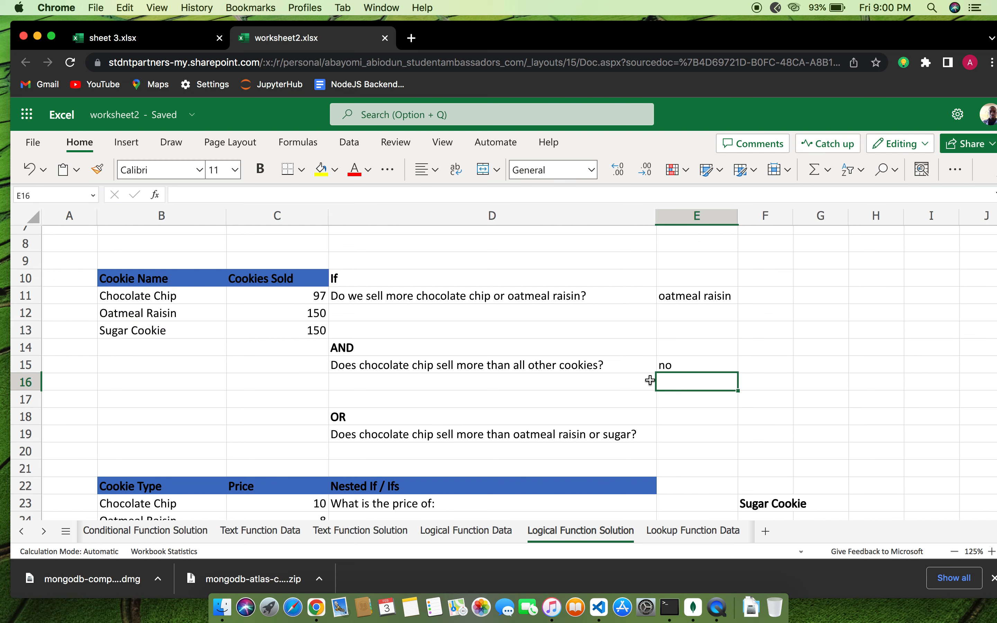
{"action": "left_click", "coordinate": [676, 369]}
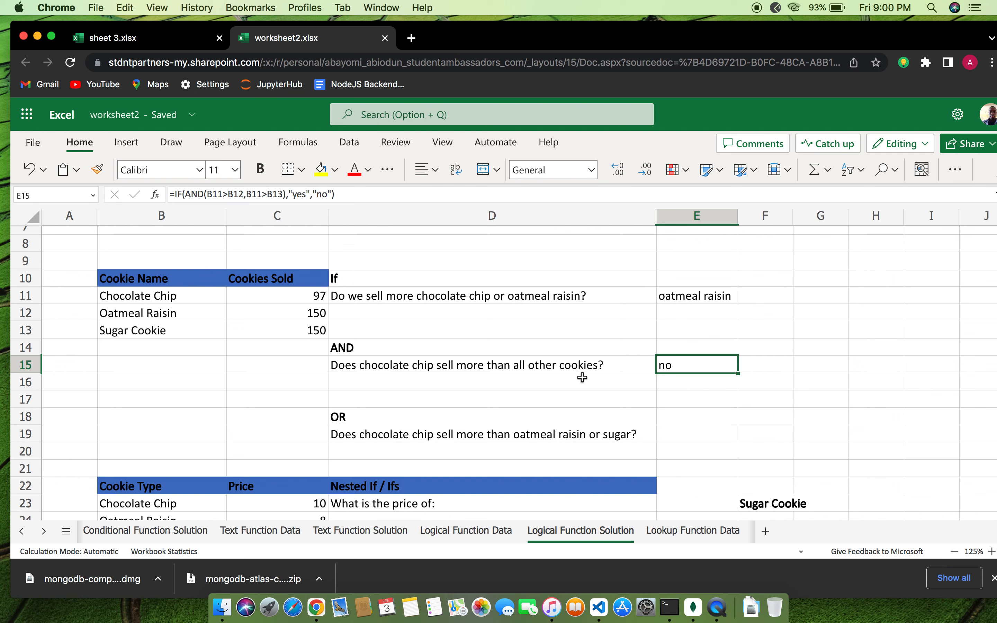
{"action": "double_click", "coordinate": [685, 365]}
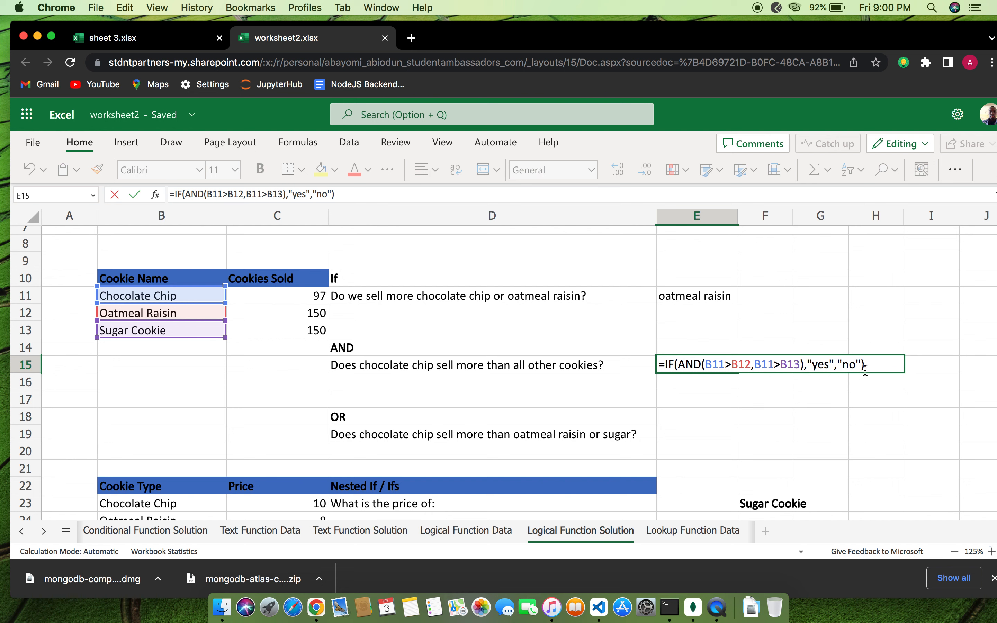
{"action": "key", "text": "Return"}
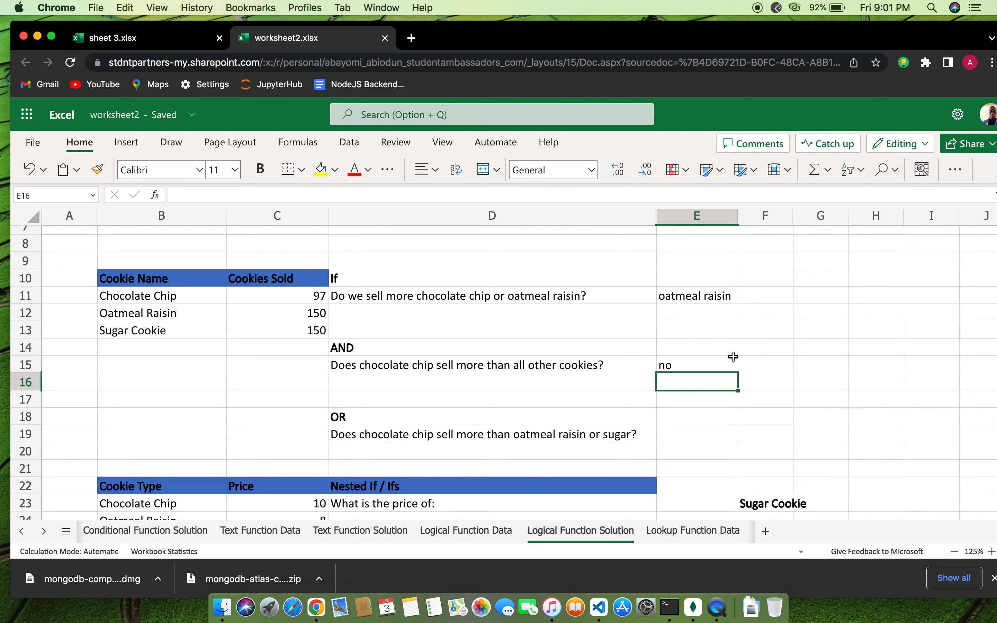
In E19, begin the IF(OR(B1… formula for the OR question
{"action": "scroll", "coordinate": [698, 420], "scroll_direction": "down", "scroll_amount": 3}
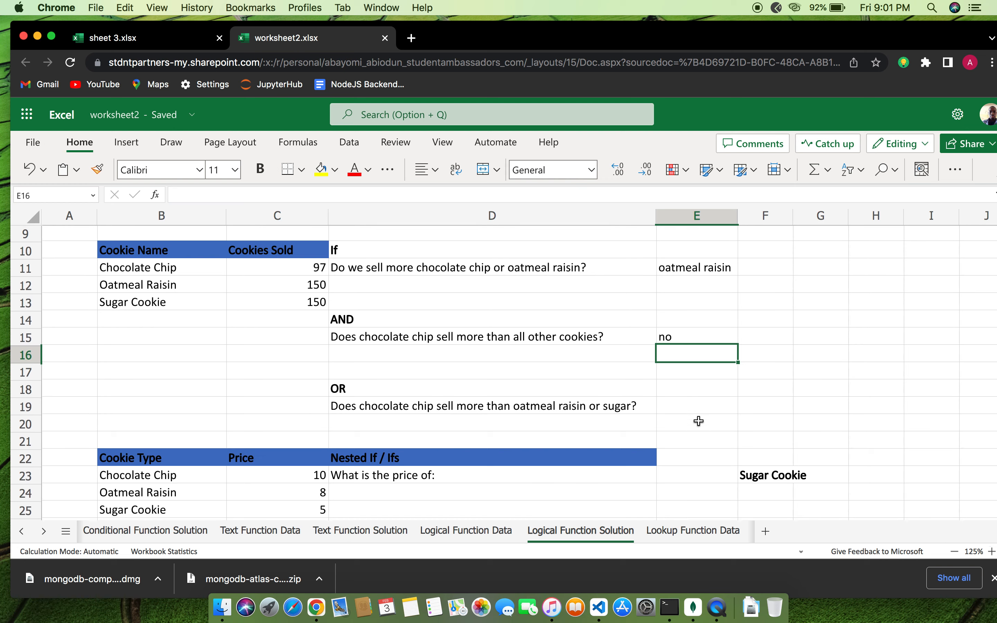
{"action": "left_click", "coordinate": [691, 376]}
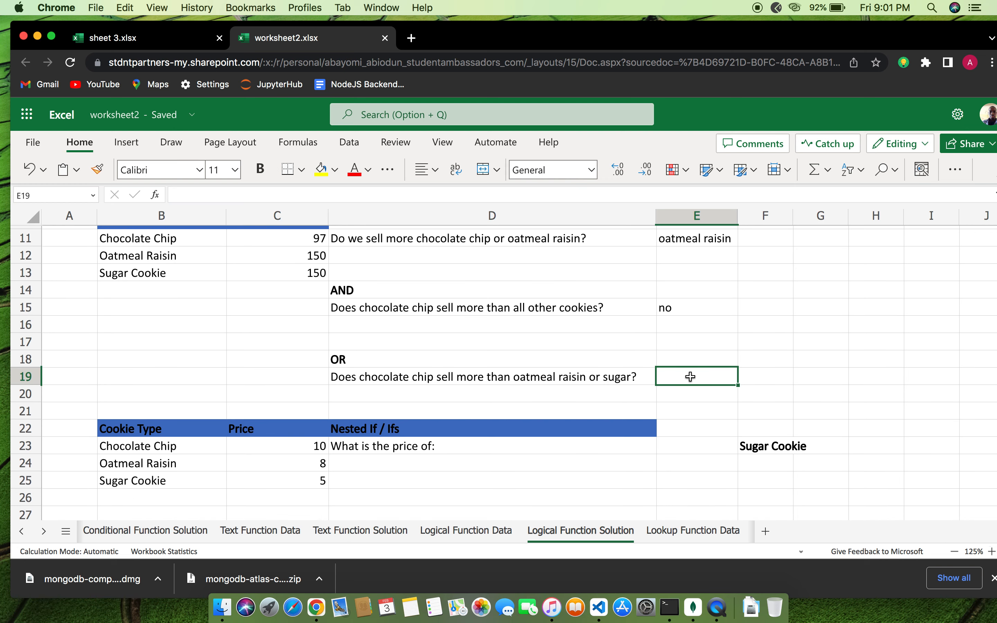
{"action": "type", "text": "ifg"}
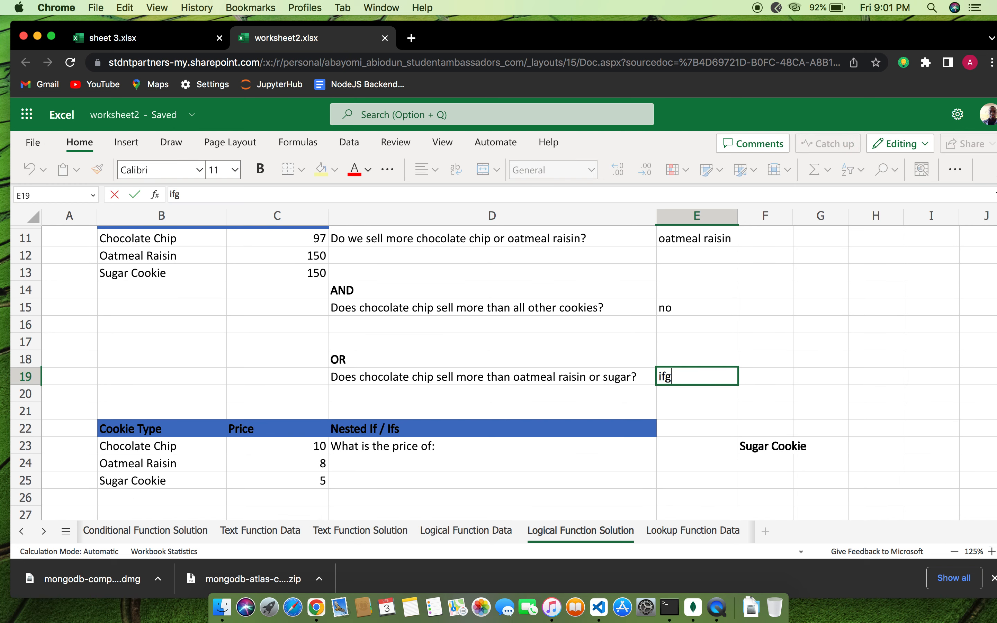
{"action": "key", "text": "BackSpace"}
{"action": "type", "text": "(ot"}
{"action": "key", "text": "BackSpace"}
{"action": "type", "text": "r(B1"}
Complete E19 as =IF(OR(B11>B12,B11>B12),"yes","no"), which shows no
{"action": "left_click", "coordinate": [658, 376]}
{"action": "type", "text": "="}
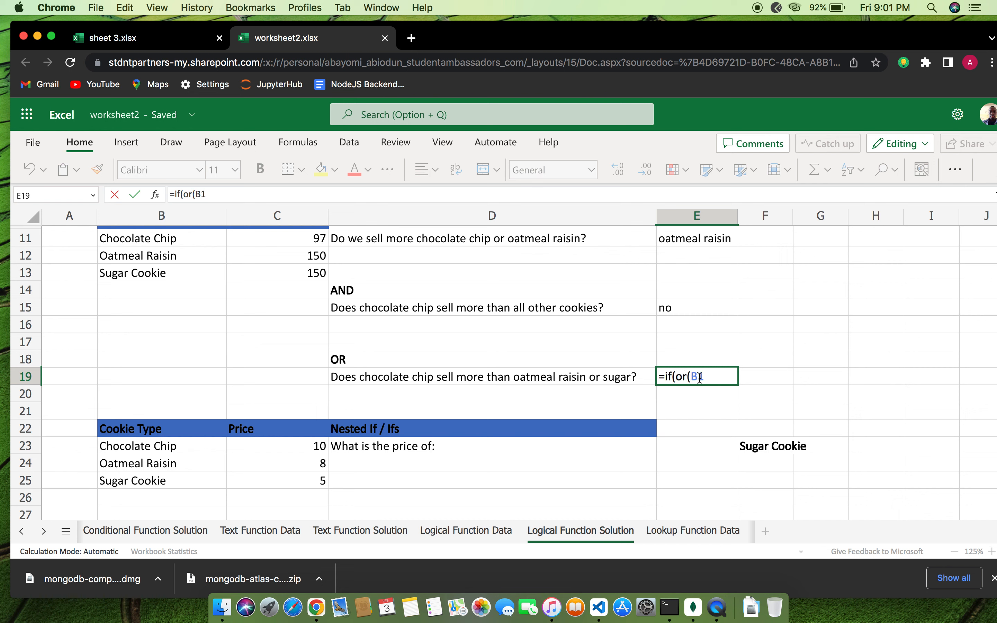
{"action": "left_click", "coordinate": [707, 376]}
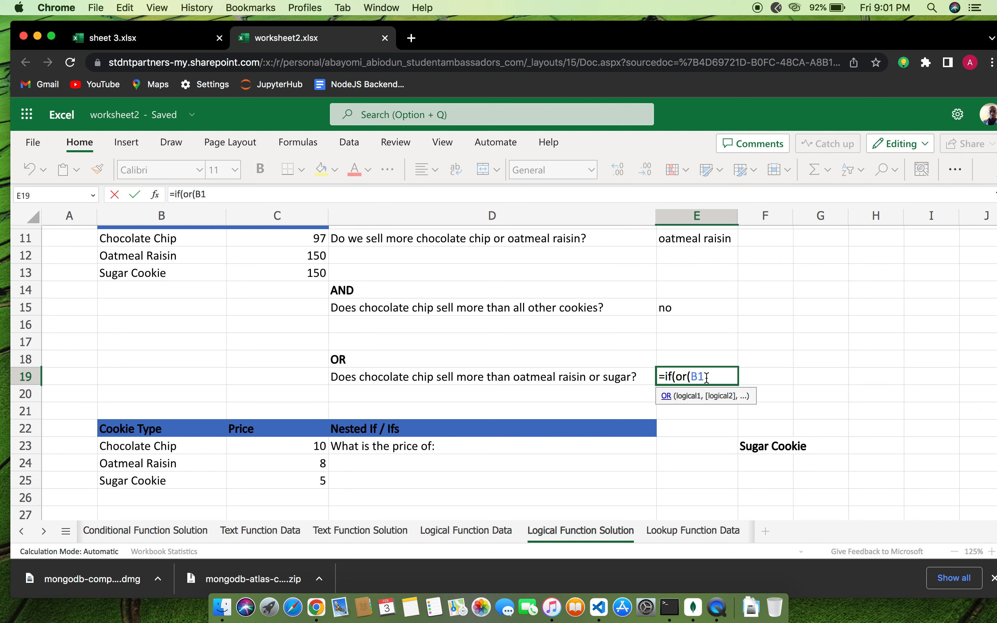
{"action": "type", "text": "11"}
{"action": "key", "text": "BackSpace"}
{"action": "type", "text": ">"}
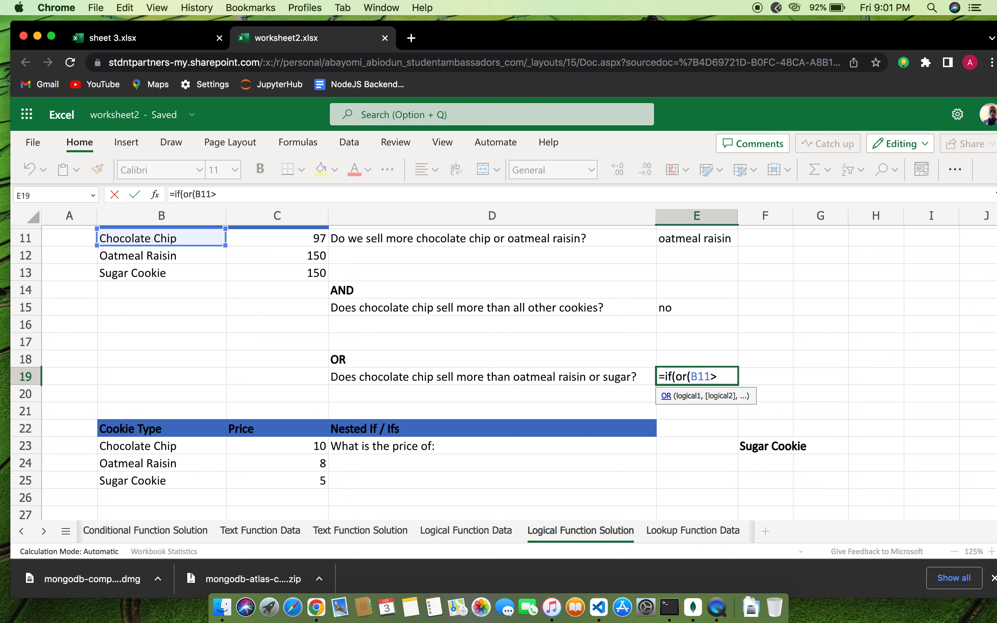
{"action": "type", "text": "B12,"}
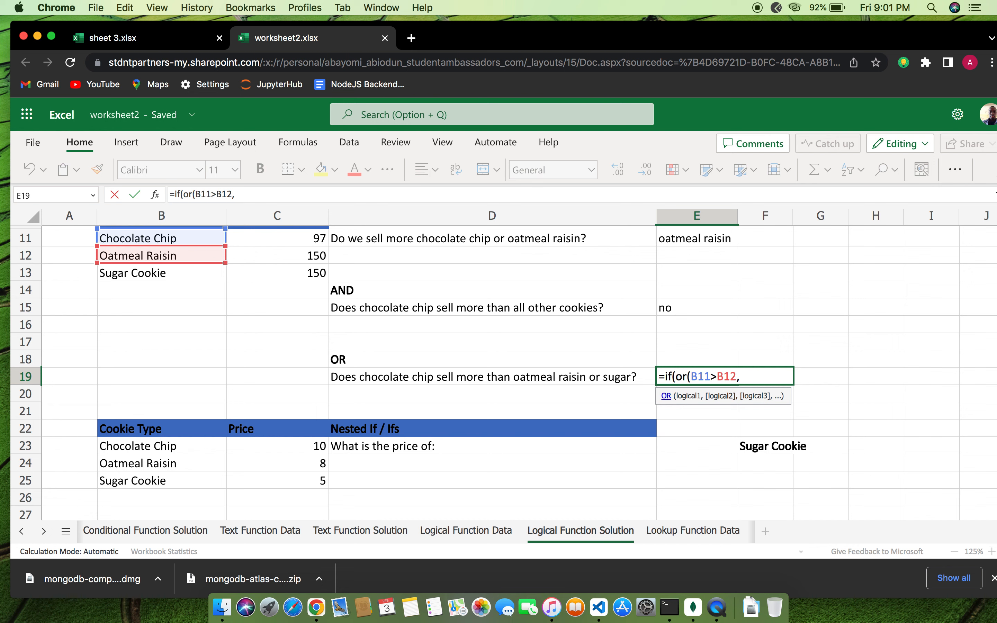
{"action": "type", "text": "B"}
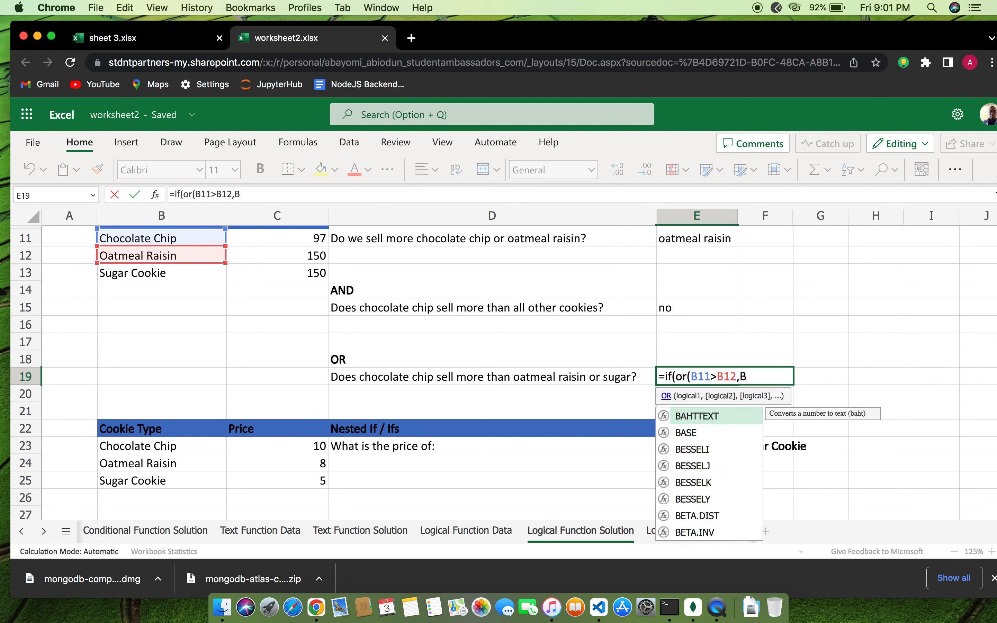
{"action": "type", "text": "11>"}
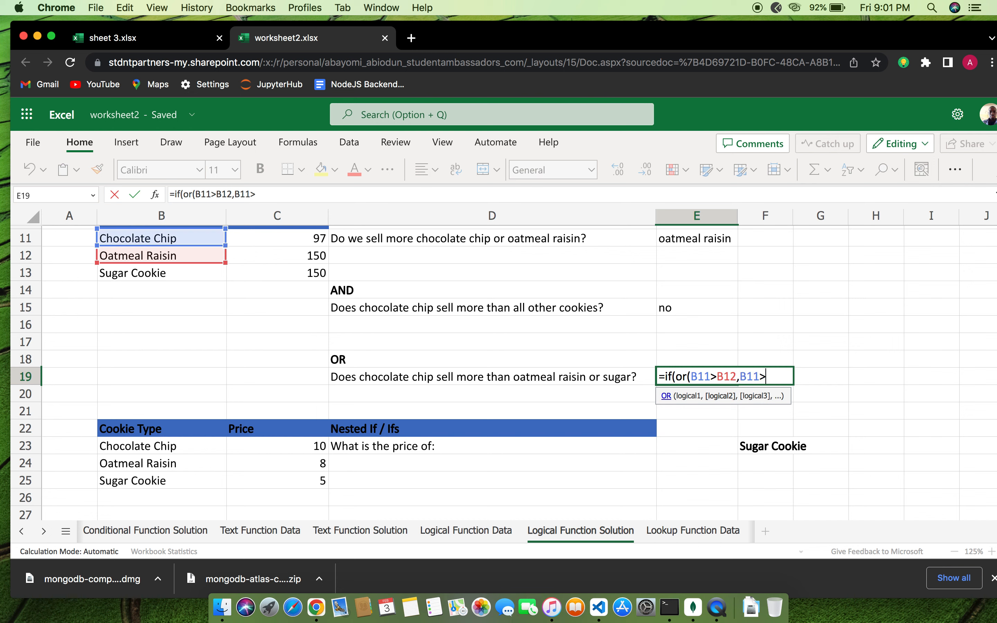
{"action": "type", "text": "B12"}
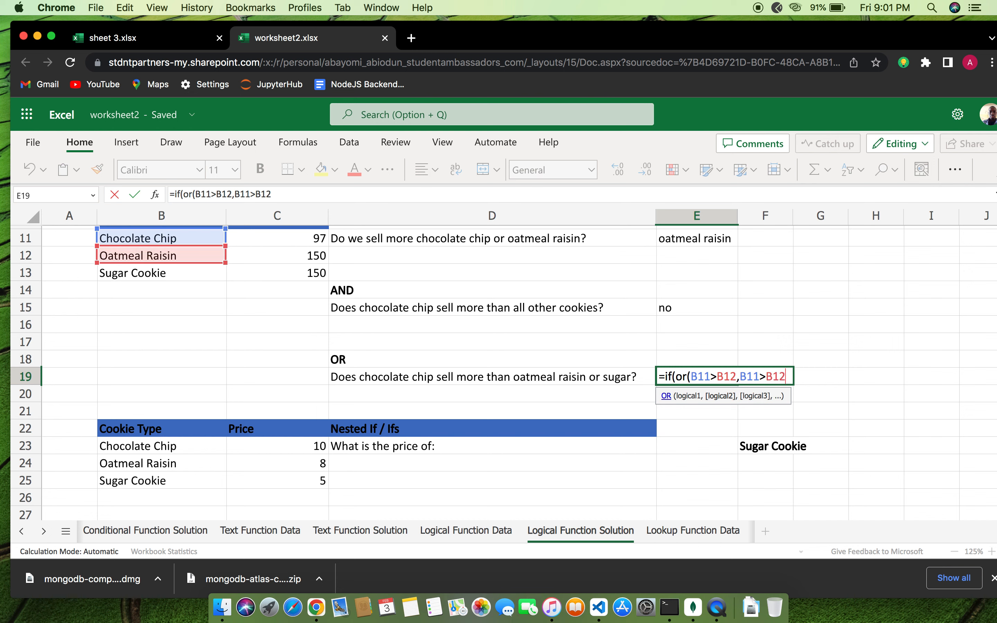
{"action": "type", "text": "),\"ye"}
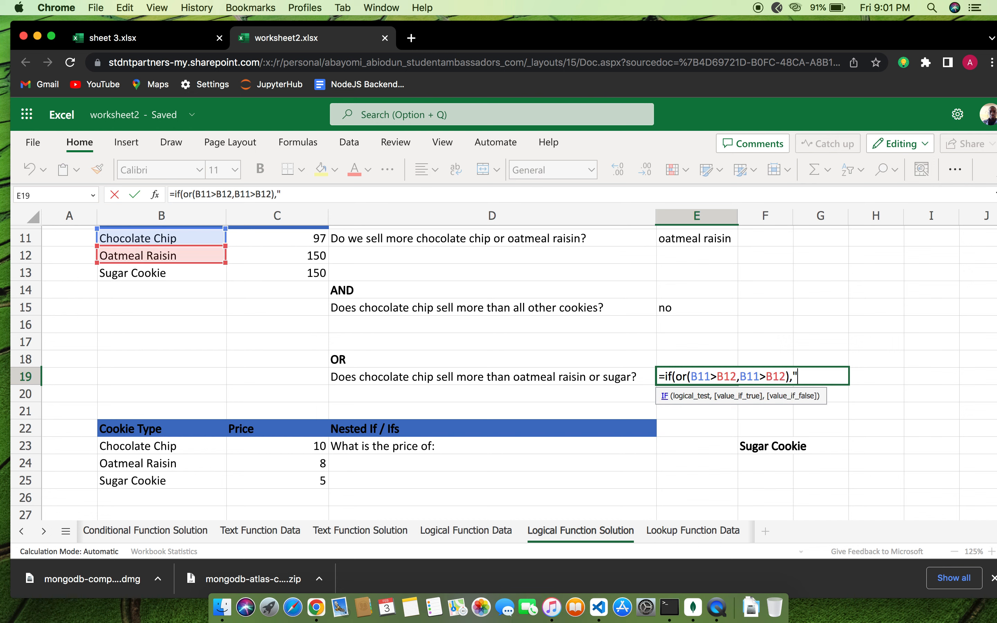
{"action": "type", "text": "s\"."}
{"action": "key", "text": "BackSpace"}
{"action": "type", "text": ",\"no\""}
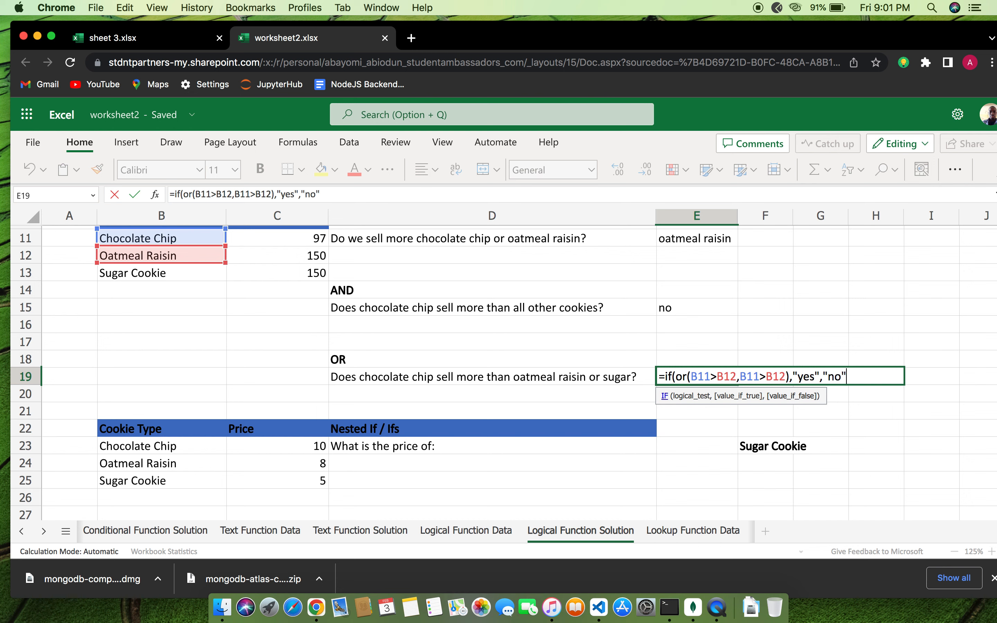
{"action": "type", "text": ")"}
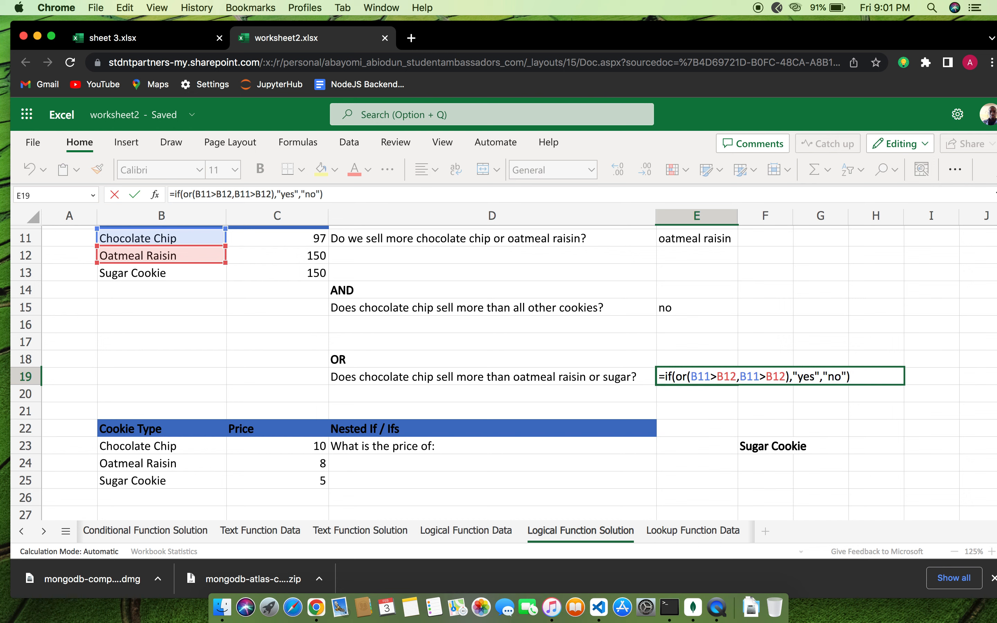
{"action": "key", "text": "Return"}
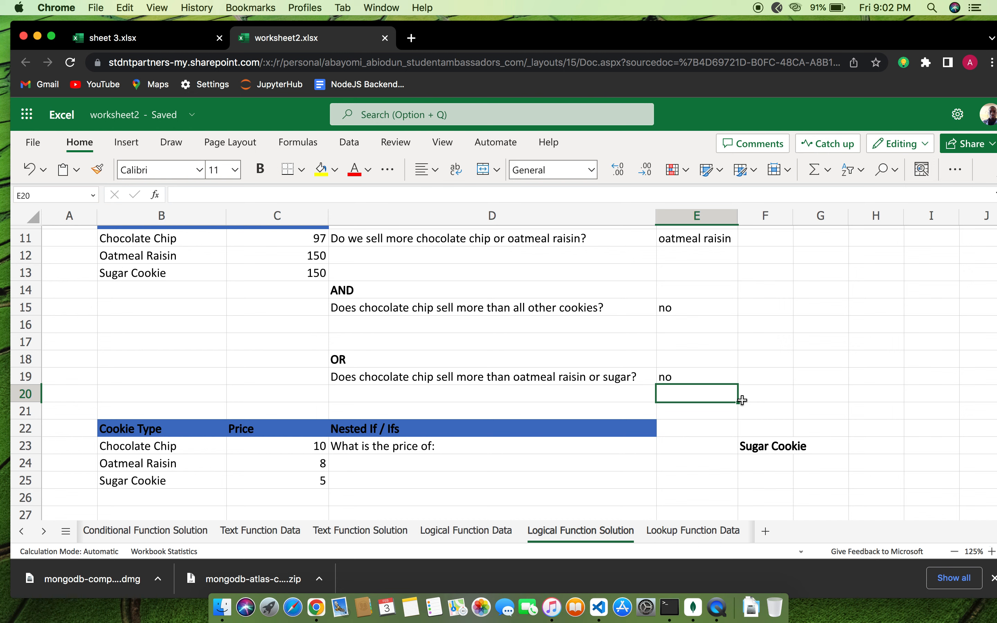
{"action": "double_click", "coordinate": [699, 378]}
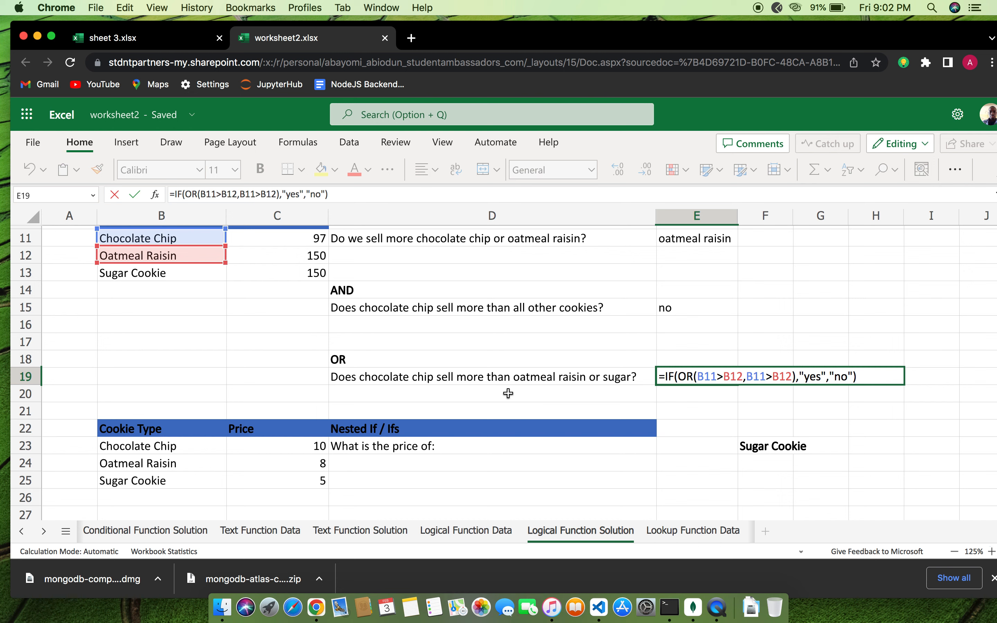
{"action": "key", "text": "Return"}
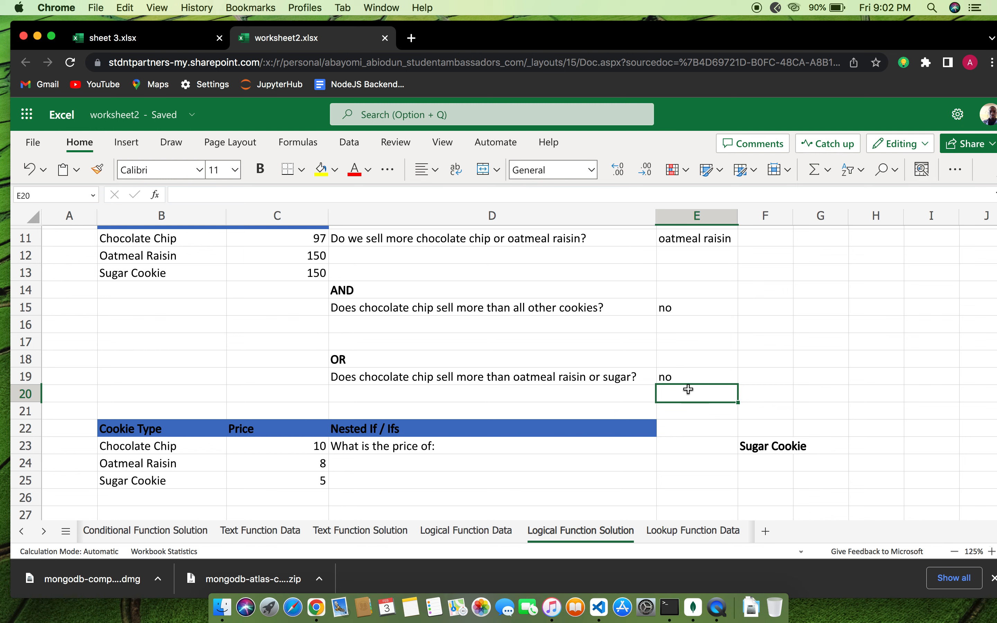
{"action": "scroll", "coordinate": [716, 408], "scroll_direction": "down", "scroll_amount": 3}
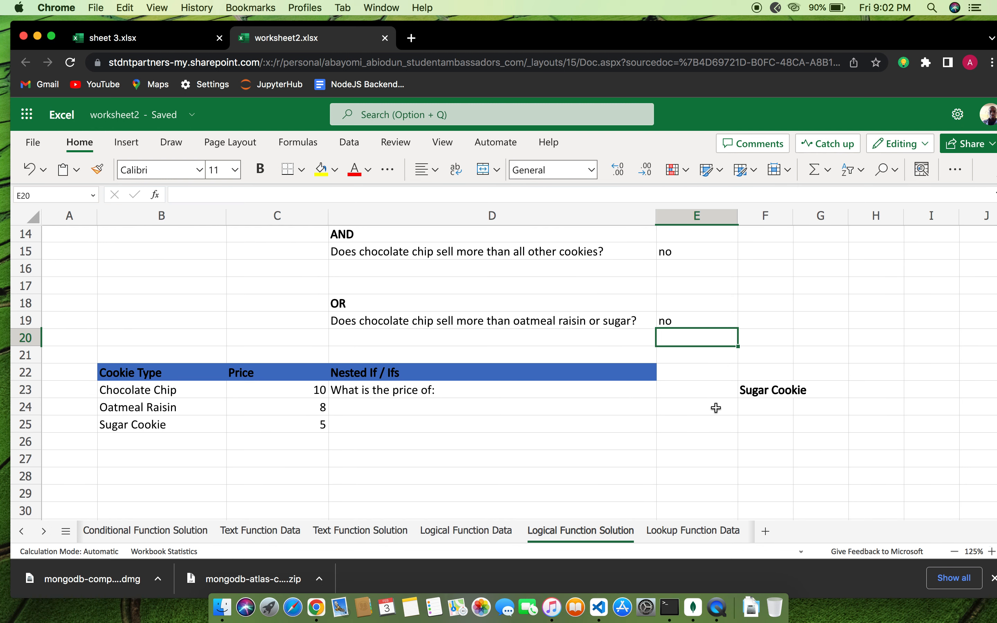
{"action": "scroll", "coordinate": [715, 408], "scroll_direction": "down", "scroll_amount": 1}
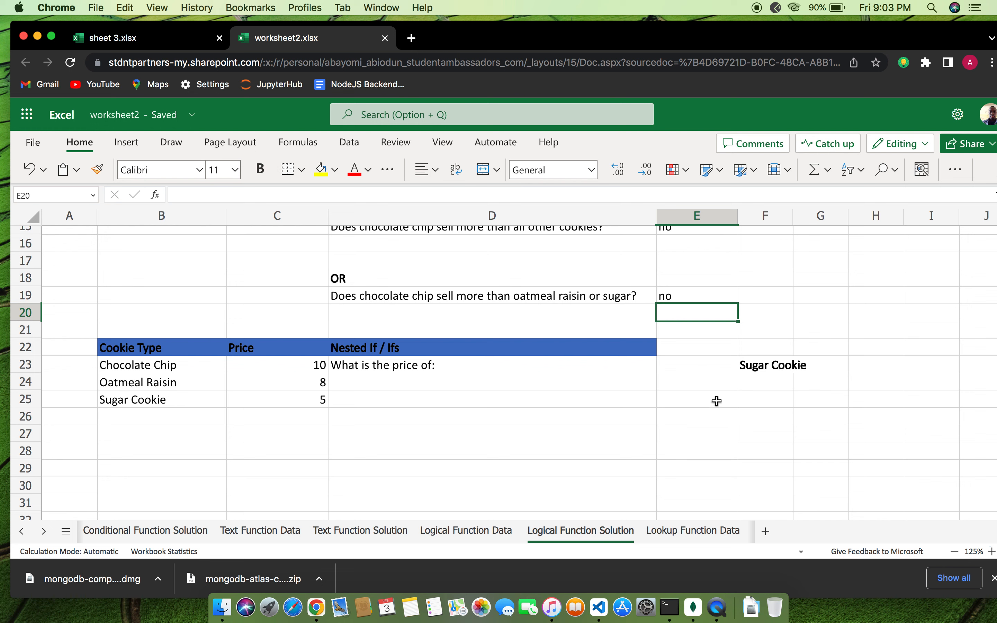
In E25, start the nested IF with the first branch =if(f23=b23,c23,
{"action": "left_click", "coordinate": [713, 400]}
{"action": "type", "text": "i"}
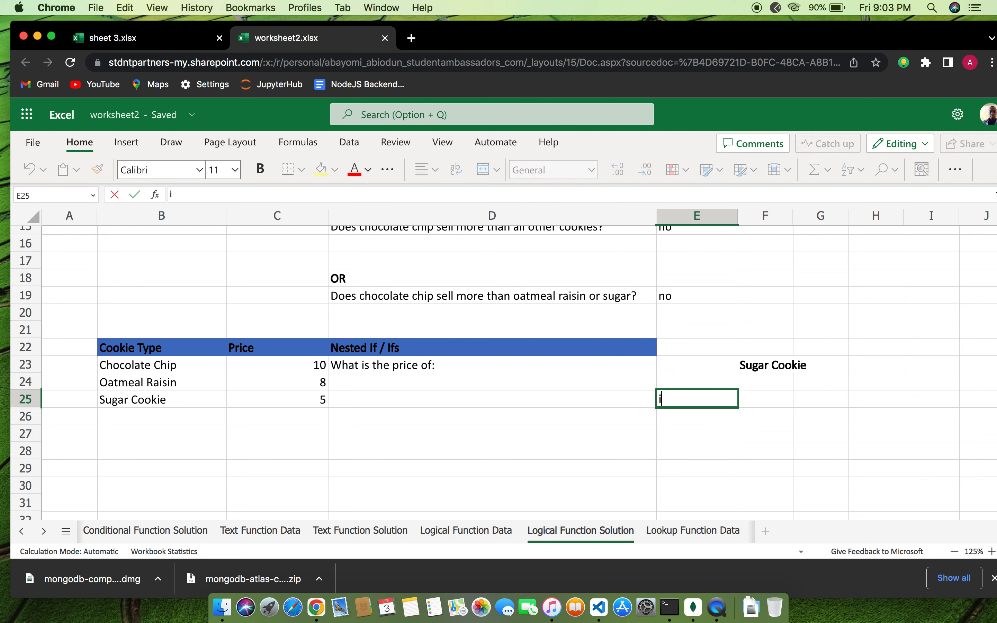
{"action": "type", "text": "="}
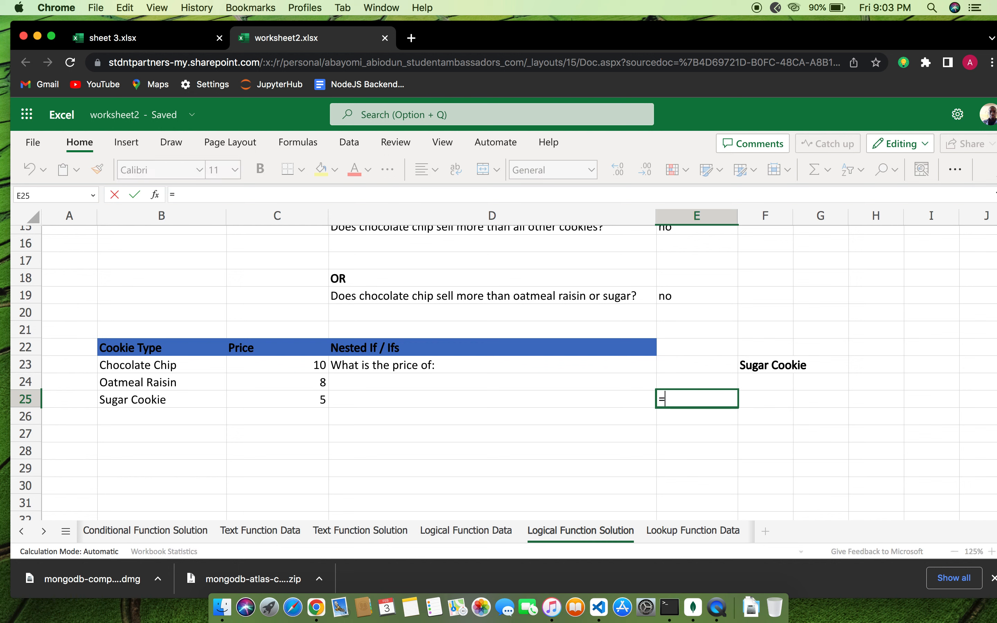
{"action": "type", "text": "if"}
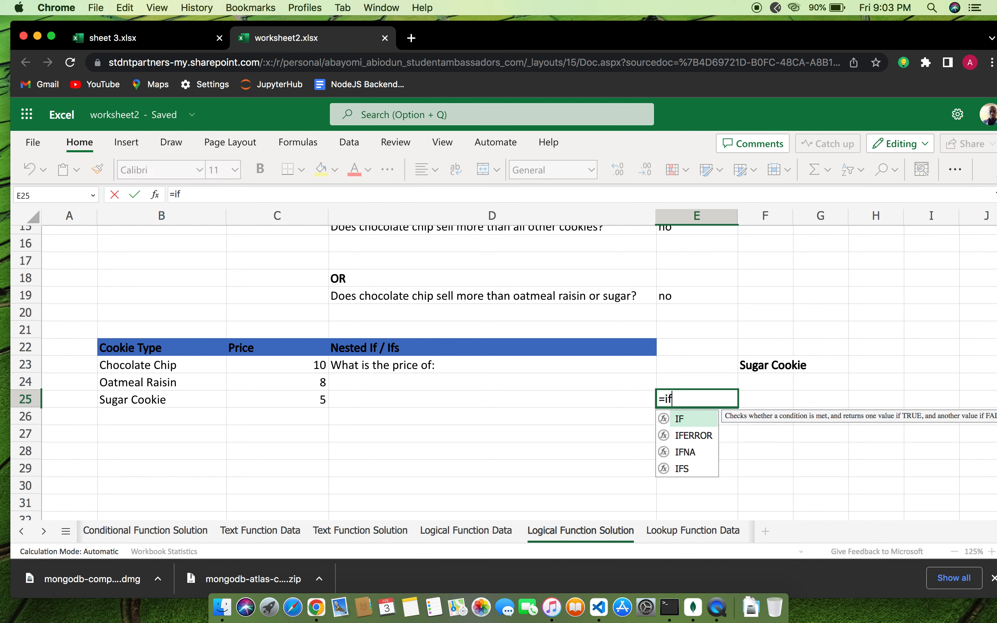
{"action": "type", "text": "("}
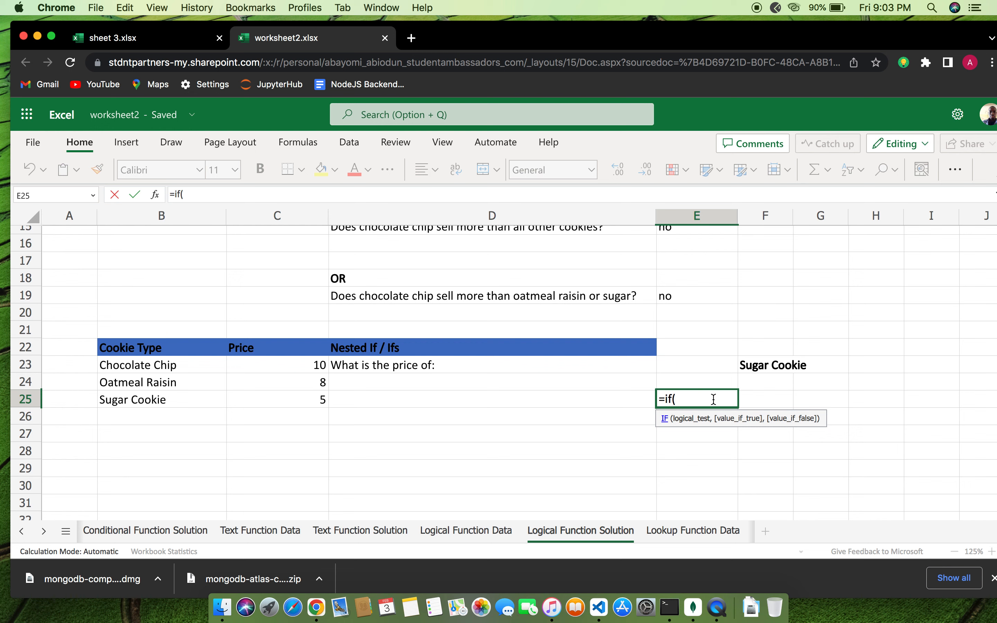
{"action": "type", "text": "f"}
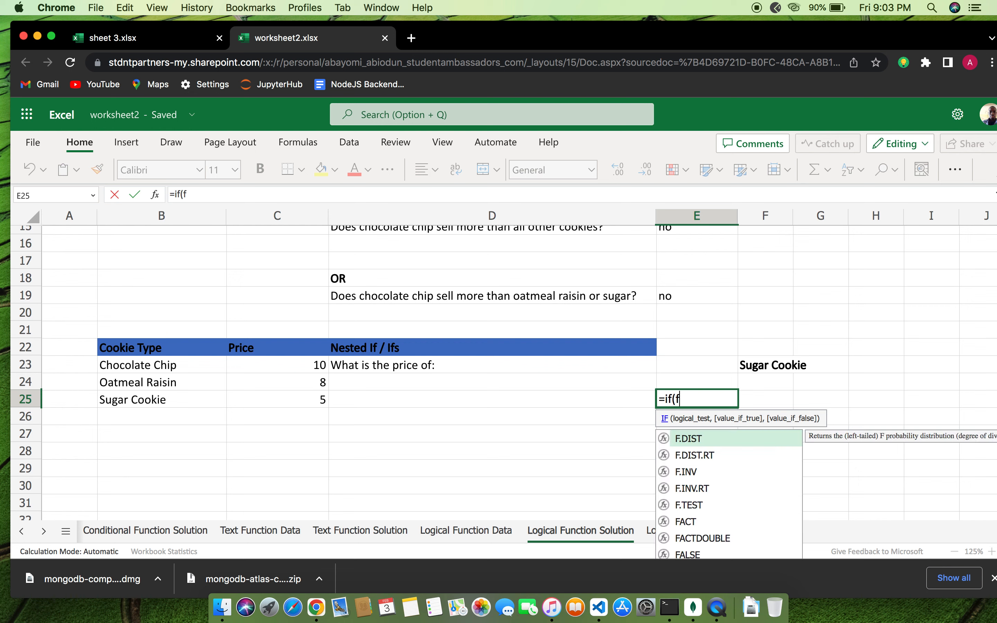
{"action": "type", "text": "22"}
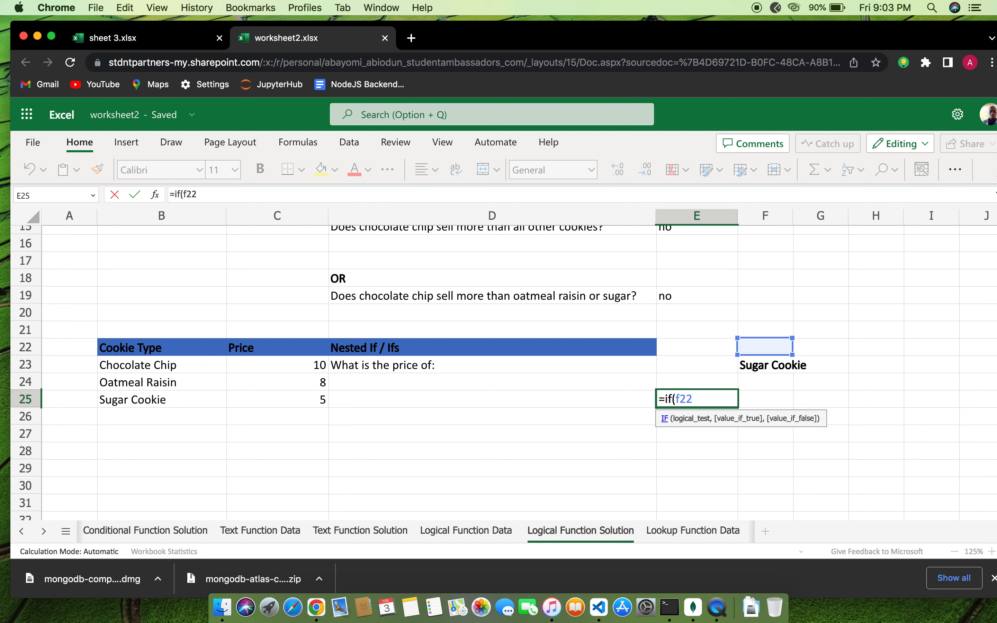
{"action": "key", "text": "BackSpace"}
{"action": "type", "text": "3"}
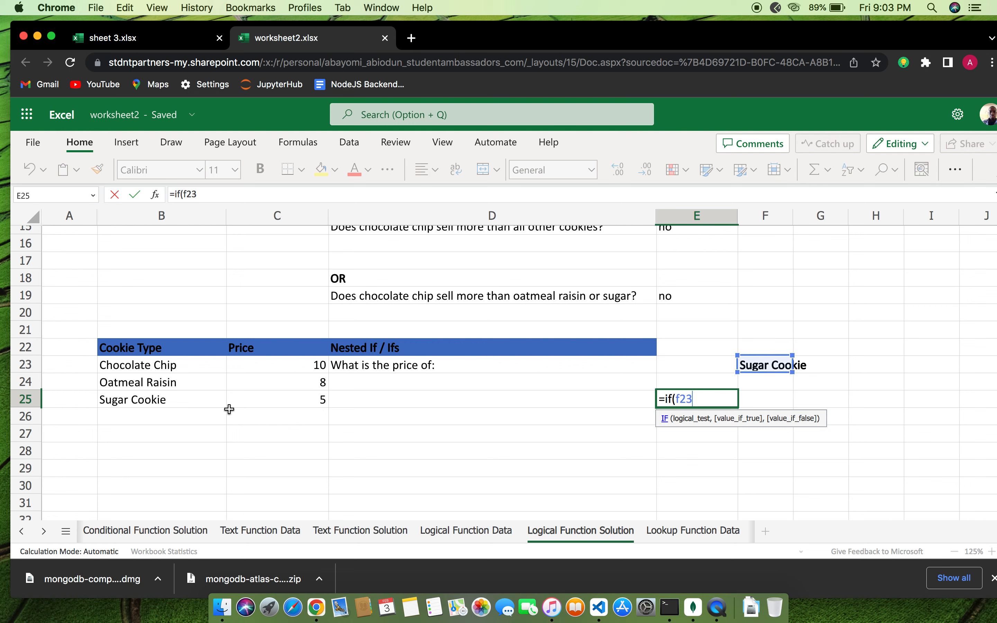
{"action": "type", "text": "=b22"}
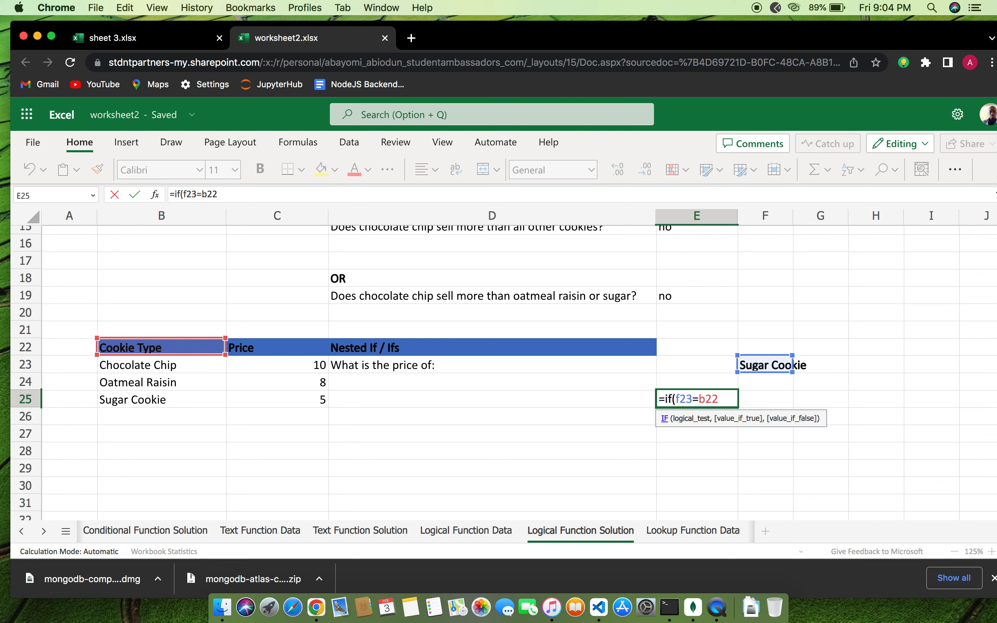
{"action": "type", "text": ",c"}
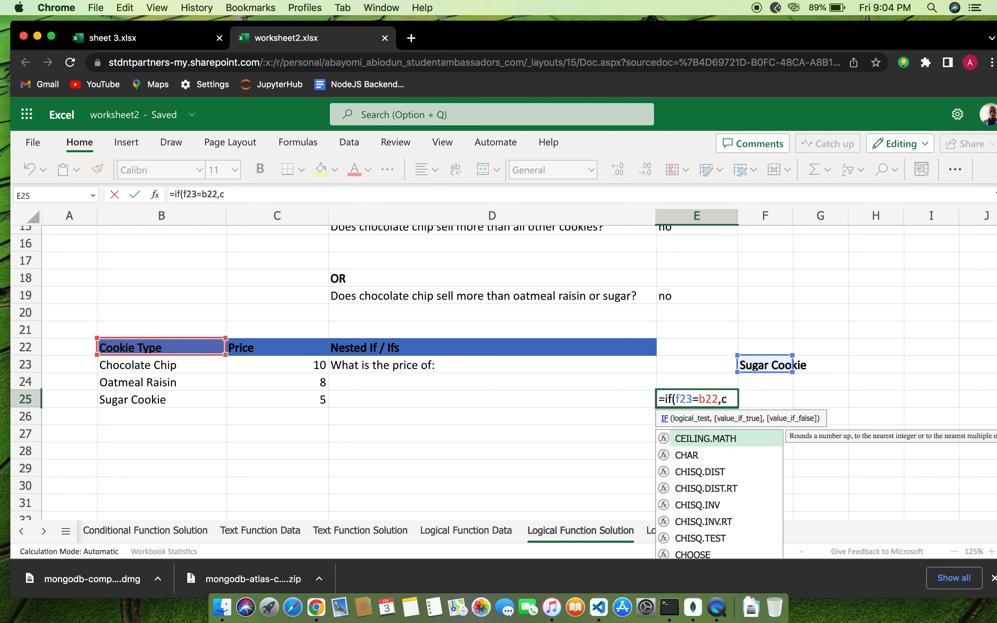
{"action": "type", "text": "22"}
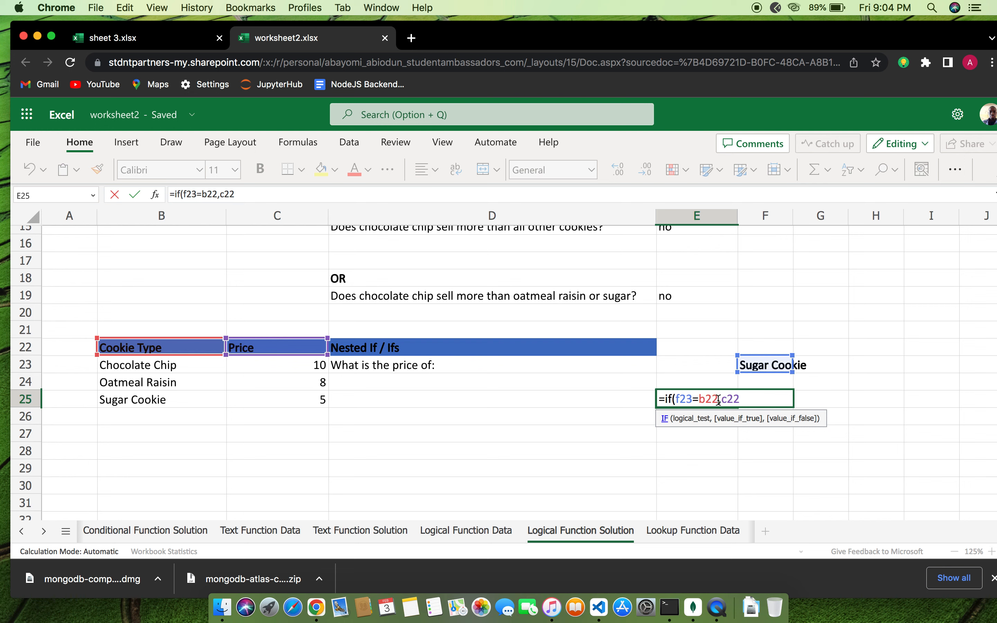
{"action": "left_click", "coordinate": [717, 400]}
{"action": "key", "text": "BackSpace"}
{"action": "type", "text": "3"}
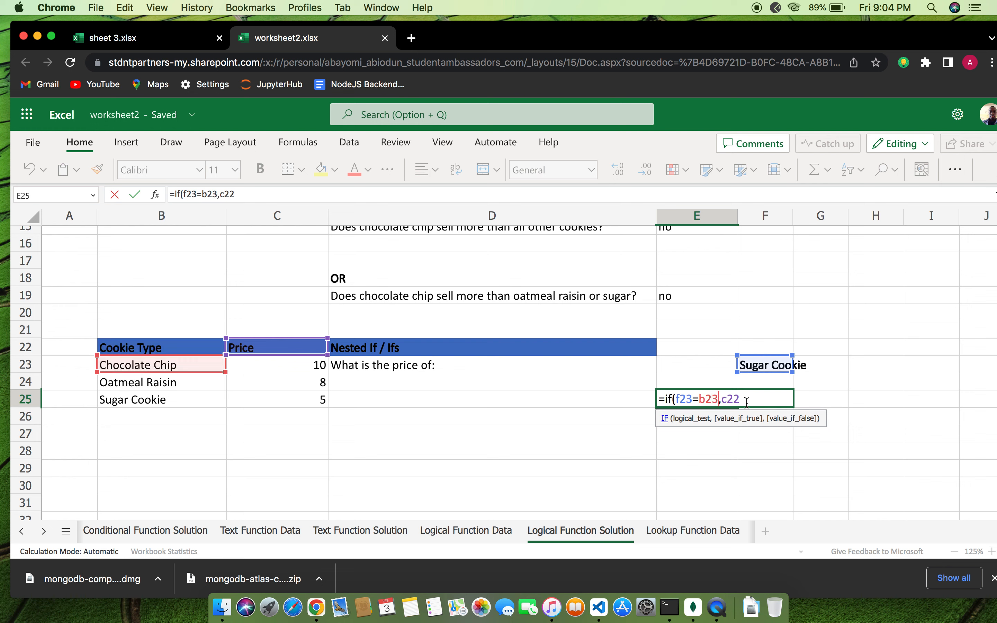
{"action": "key", "text": "BackSpace"}
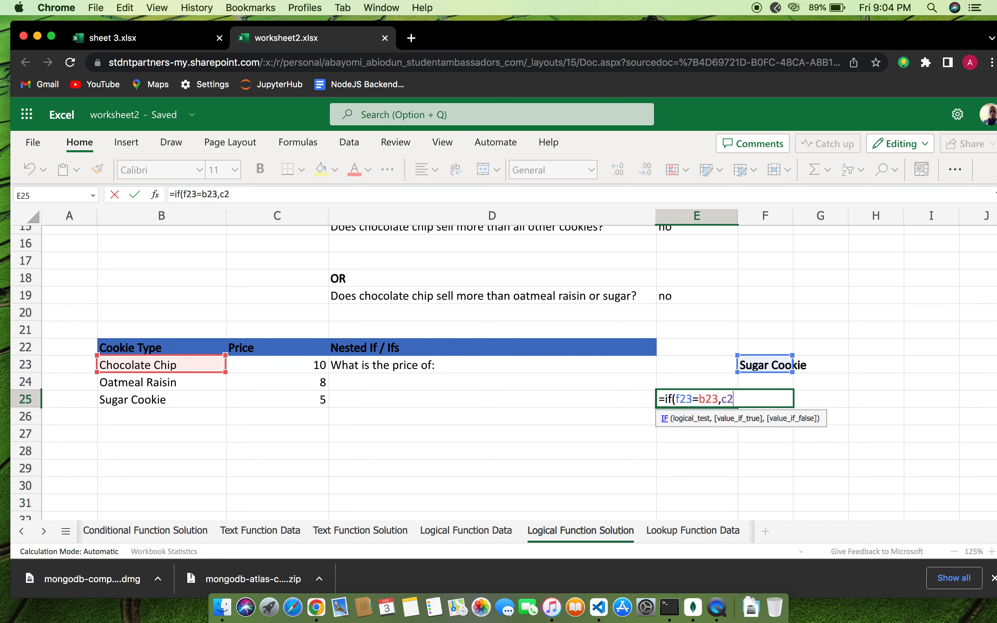
{"action": "type", "text": "3"}
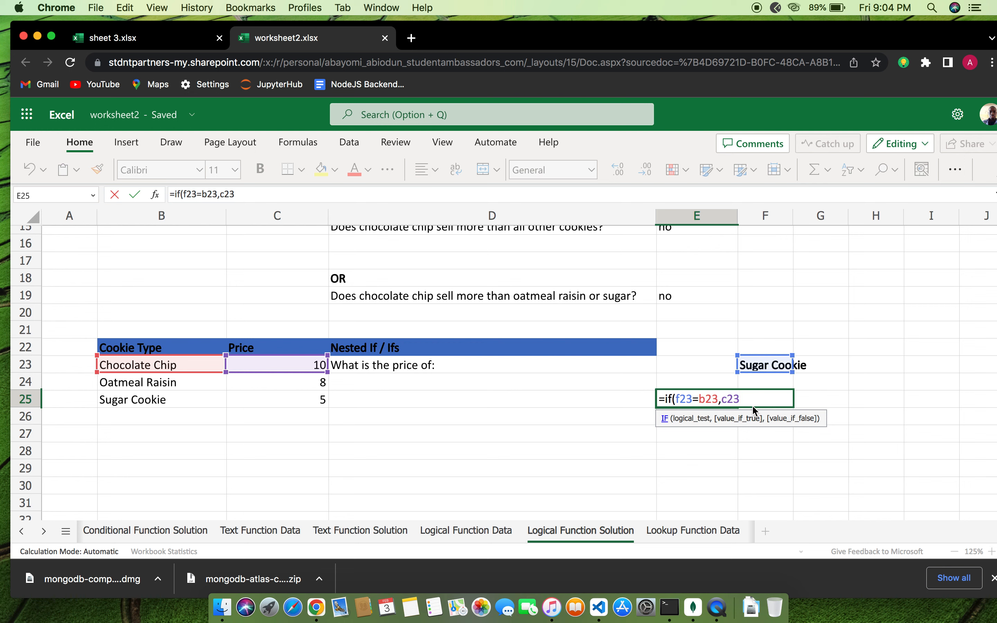
{"action": "type", "text": ","}
Add branches for B24/C24 and B25, ending with "The price is equal to sugar cookie"
{"action": "type", "text": "if"}
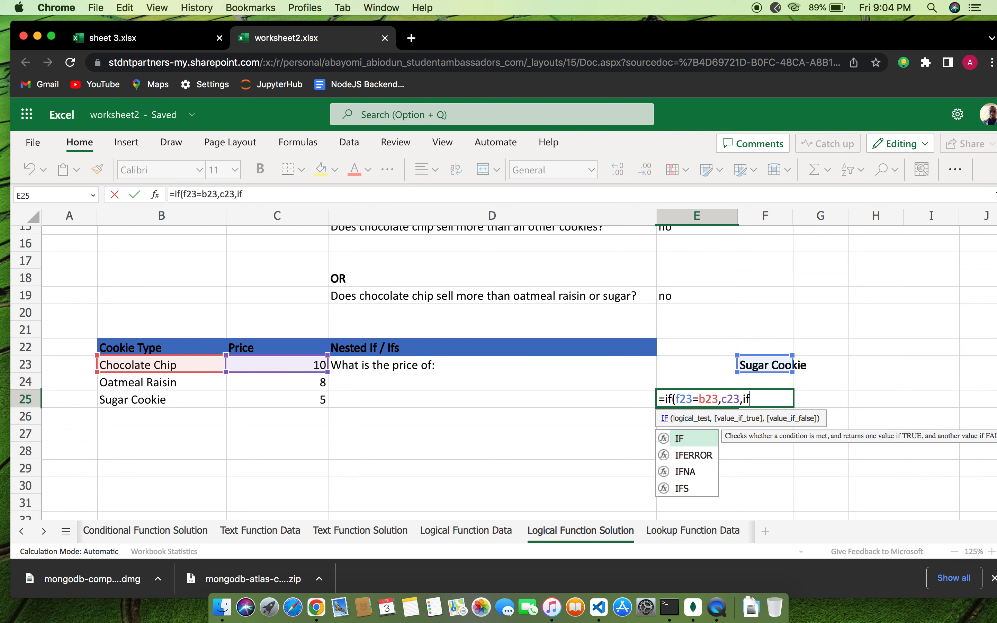
{"action": "type", "text": "("}
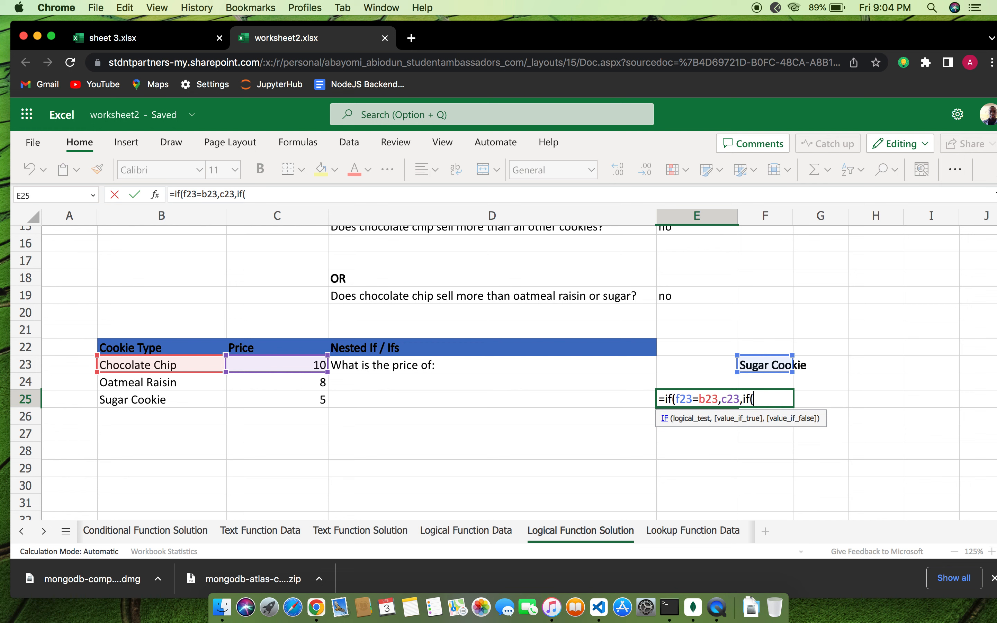
{"action": "type", "text": "f23="}
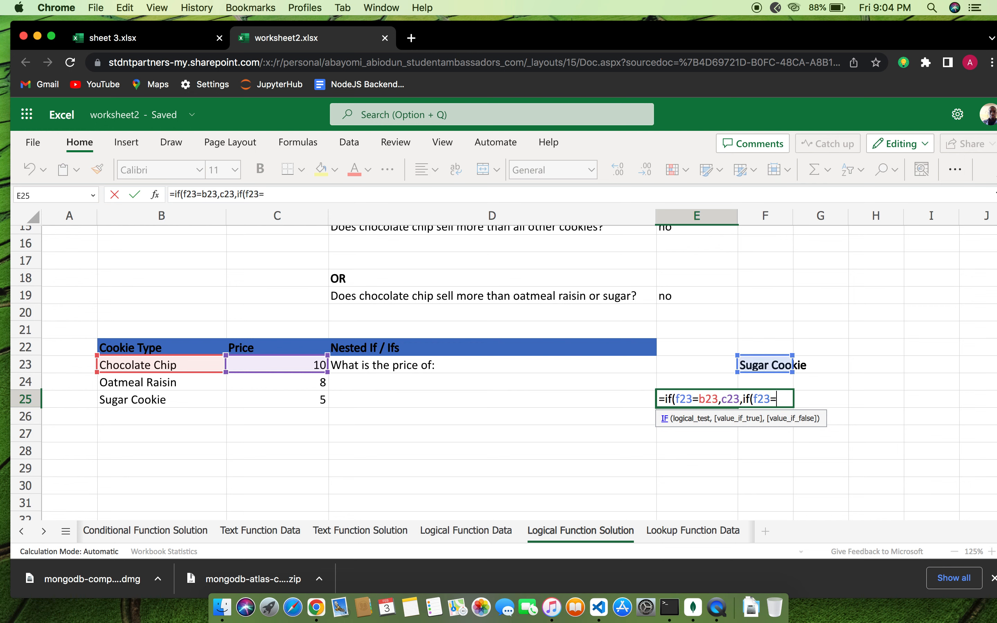
{"action": "type", "text": "c"}
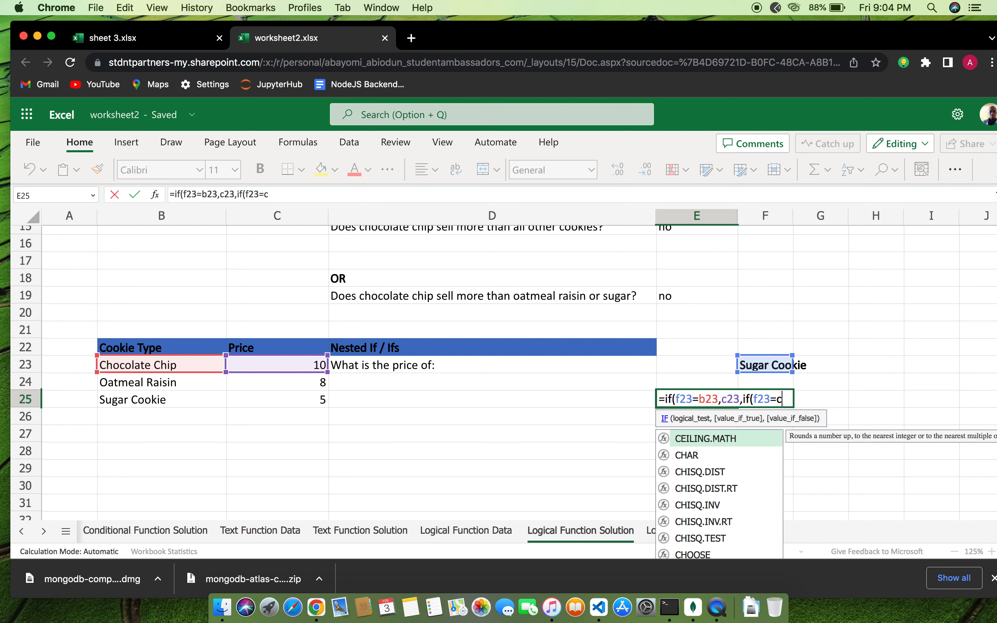
{"action": "key", "text": "BackSpace"}
{"action": "type", "text": "b2"}
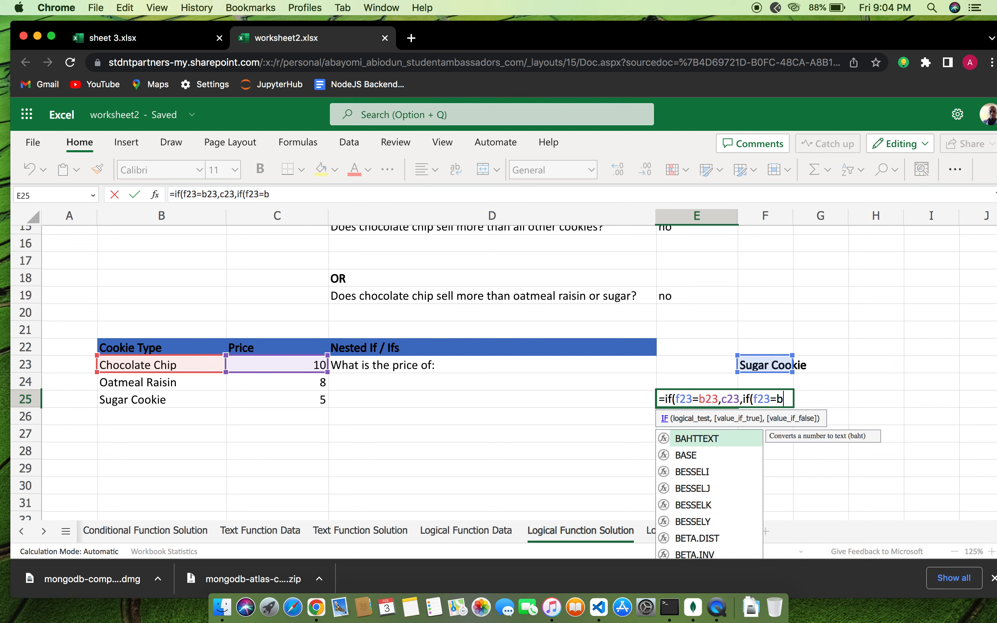
{"action": "type", "text": "4"}
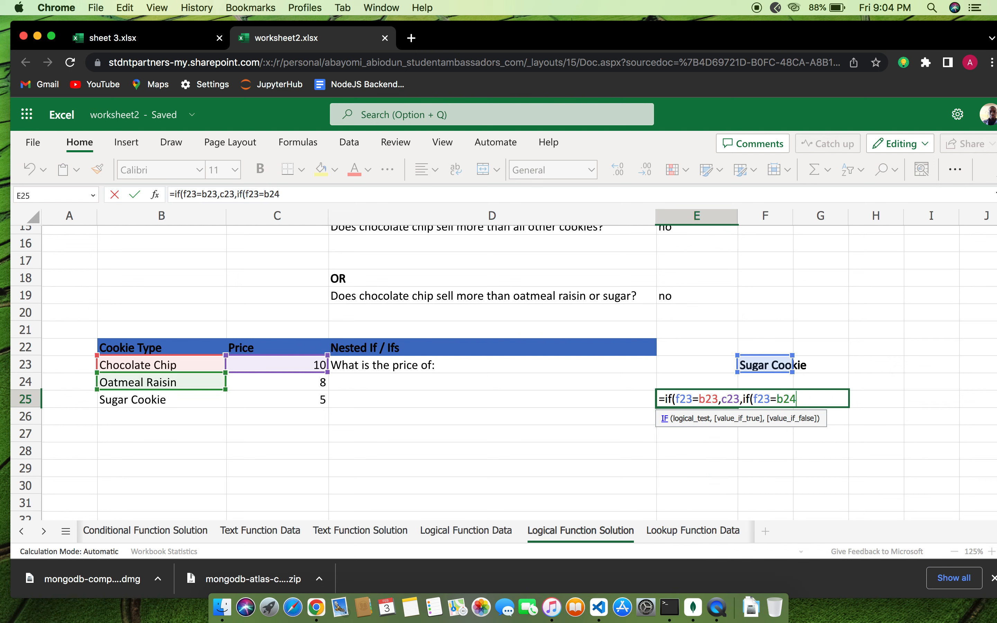
{"action": "type", "text": ",c24"}
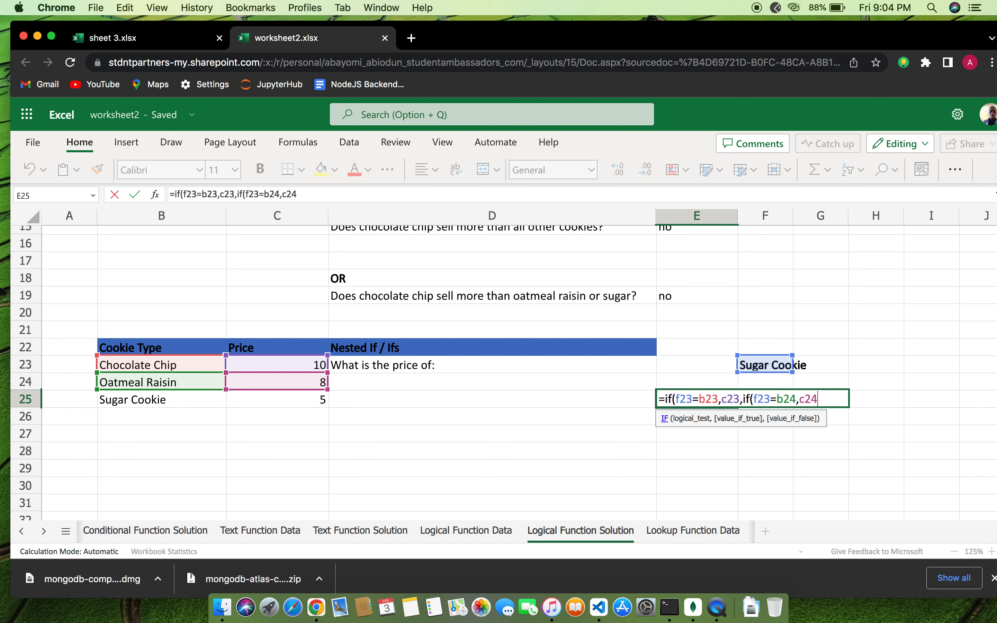
{"action": "type", "text": ",if"}
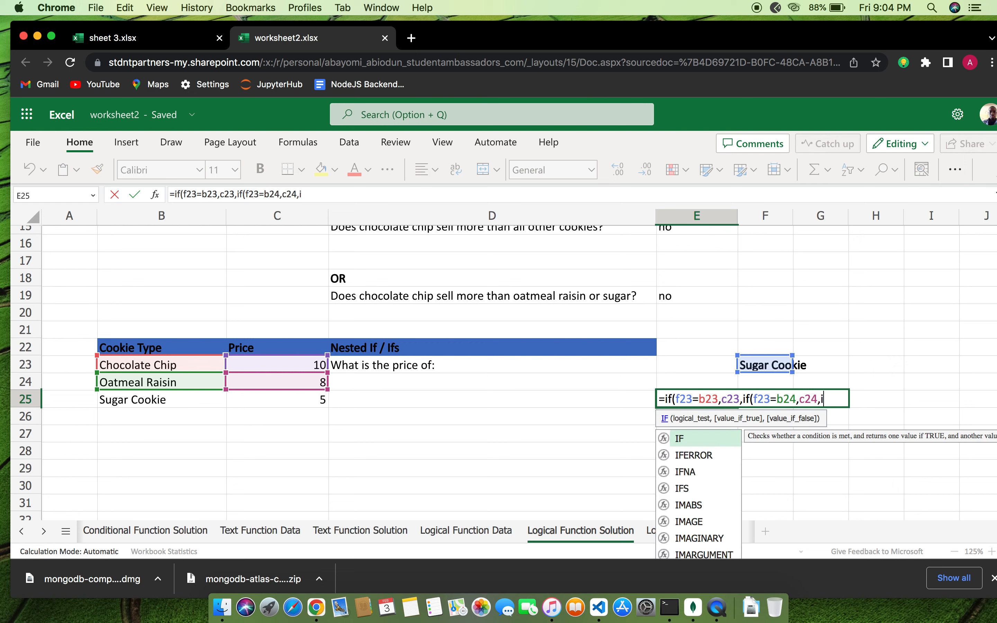
{"action": "type", "text": "("}
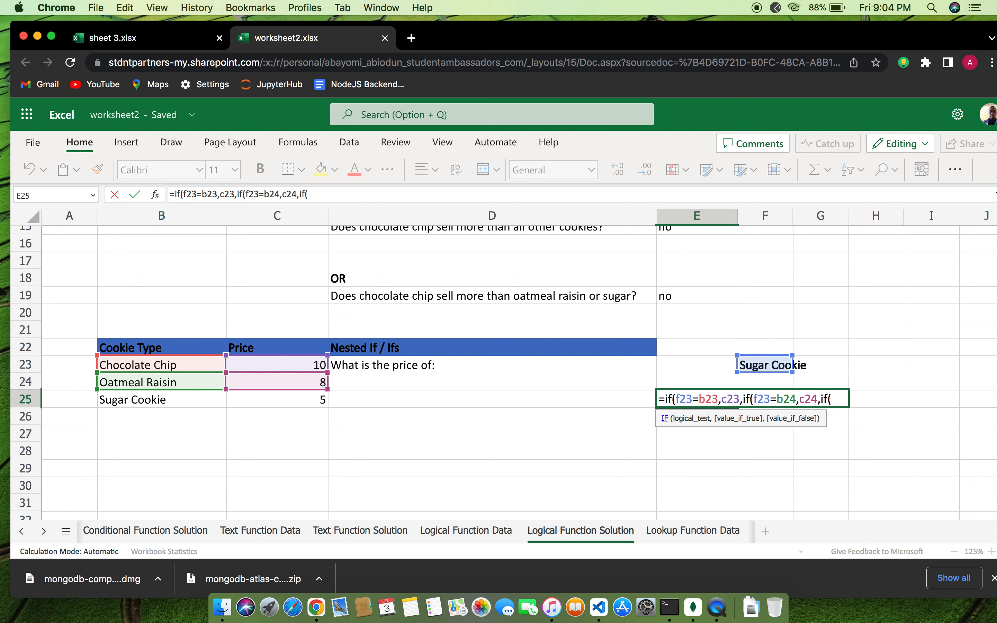
{"action": "type", "text": "f23="}
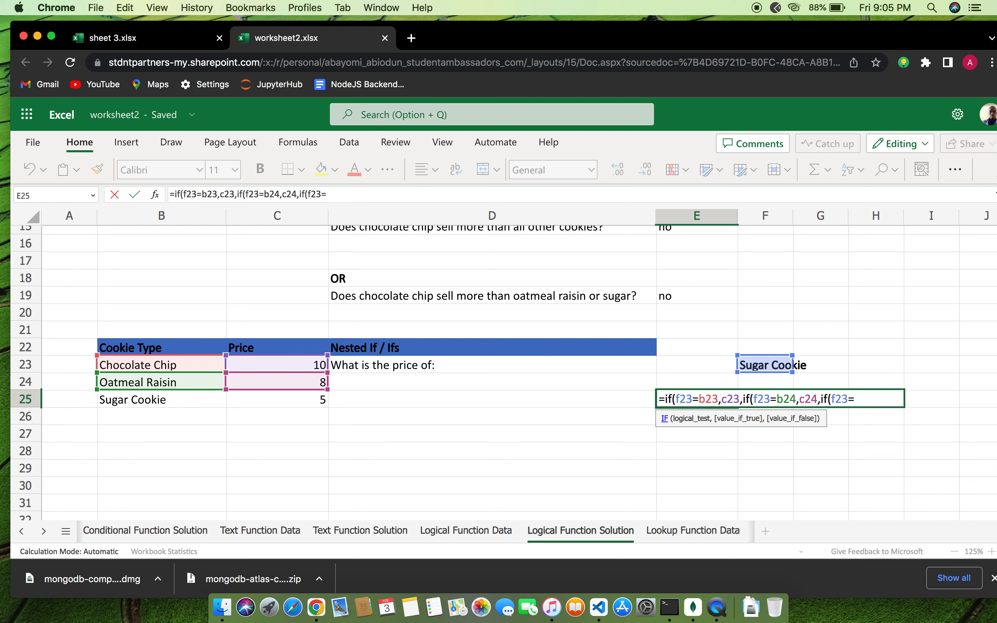
{"action": "type", "text": "b25"}
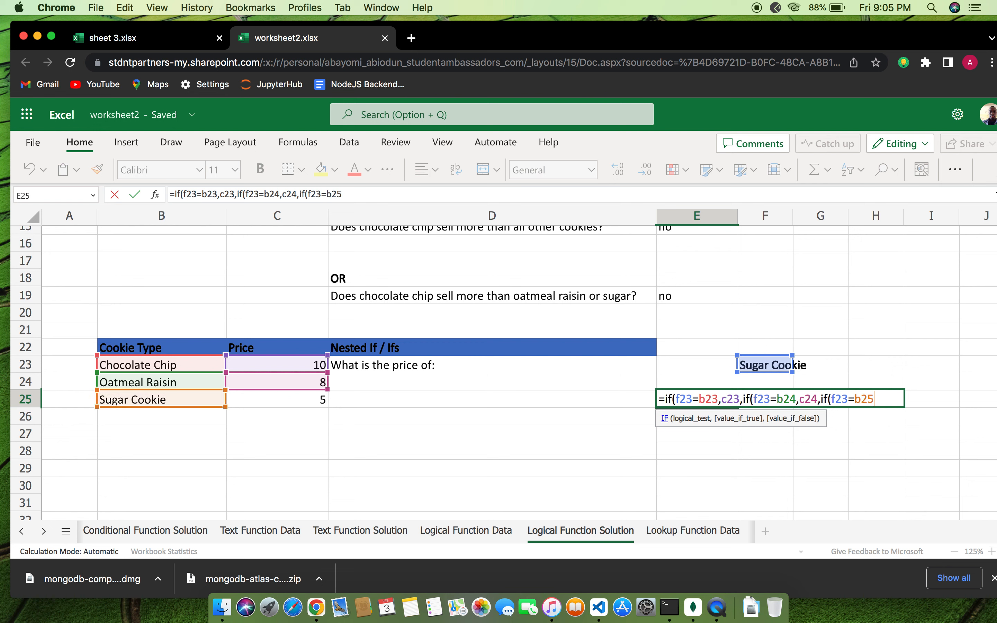
{"action": "type", "text": ",c"}
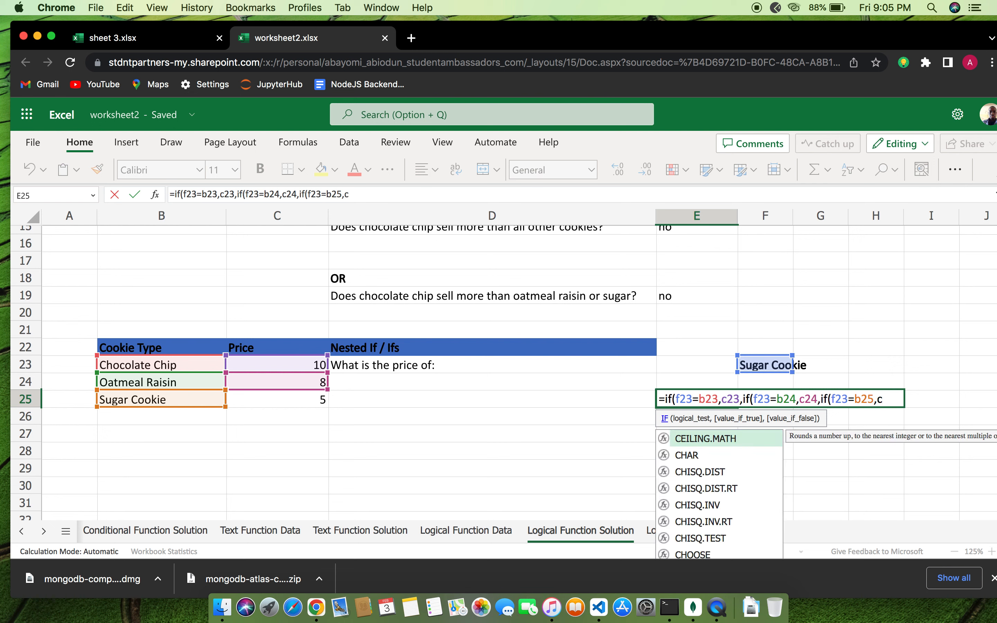
{"action": "type", "text": "=2"}
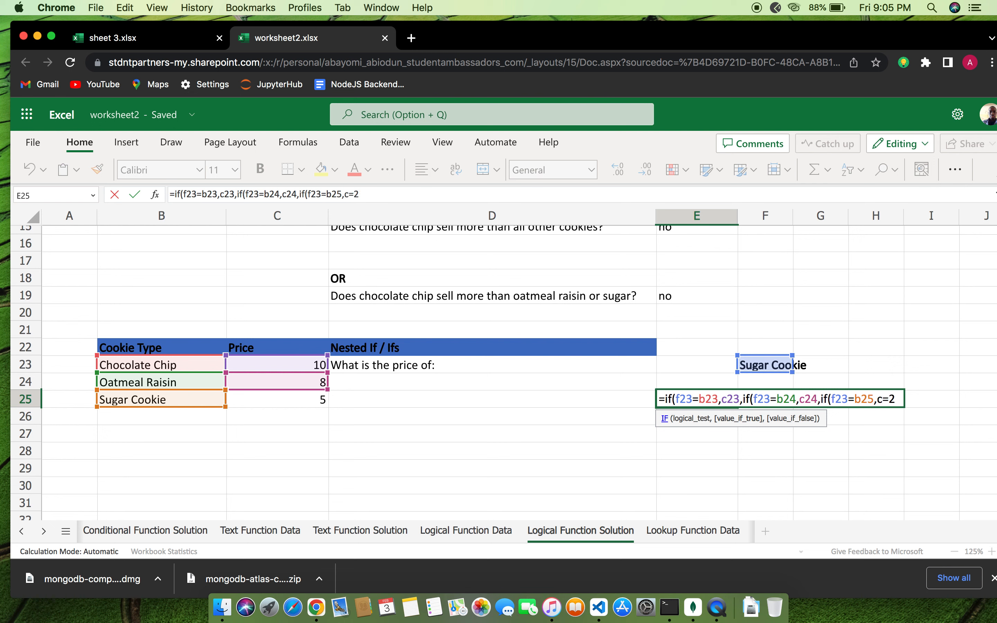
{"action": "type", "text": "5"}
{"action": "left_click", "coordinate": [888, 399]}
{"action": "key", "text": "BackSpace"}
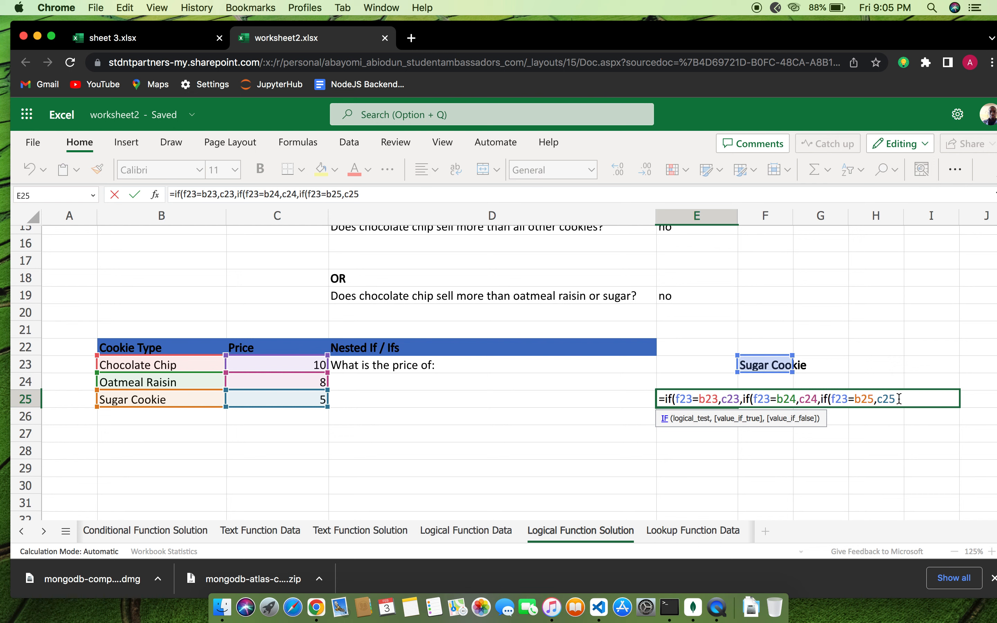
{"action": "key", "text": "BackSpace"}
{"action": "key", "text": "BackSpace"}
{"action": "key", "text": "BackSpace"}
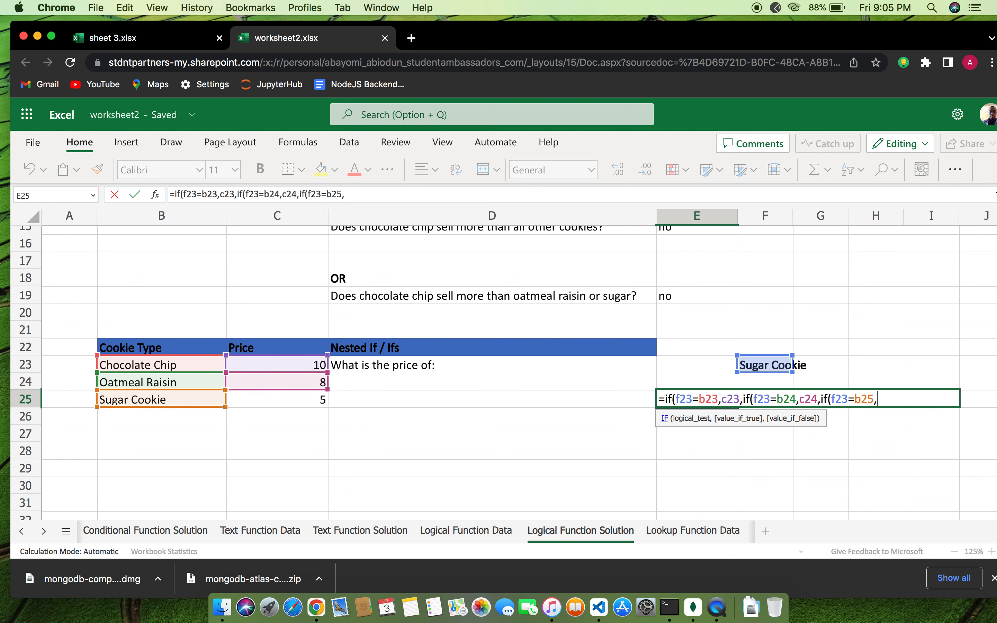
{"action": "type", "text": "\"T"}
{"action": "key", "text": "BackSpace"}
{"action": "type", "text": "Th"}
{"action": "type", "text": "e"}
{"action": "type", "text": " P"}
{"action": "type", "text": "pr"}
{"action": "type", "text": "ice "}
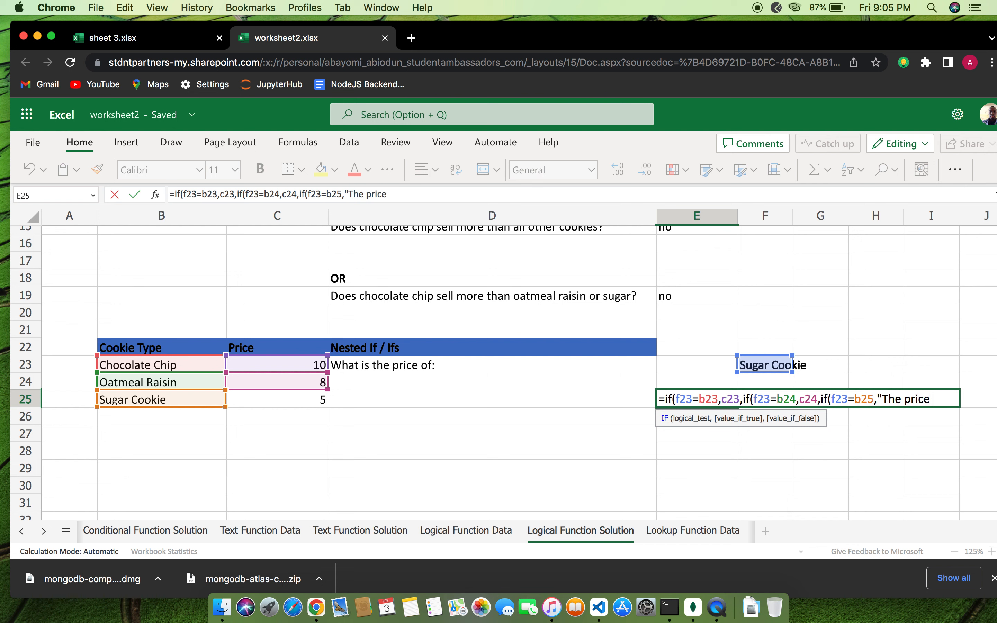
{"action": "type", "text": "is equal "}
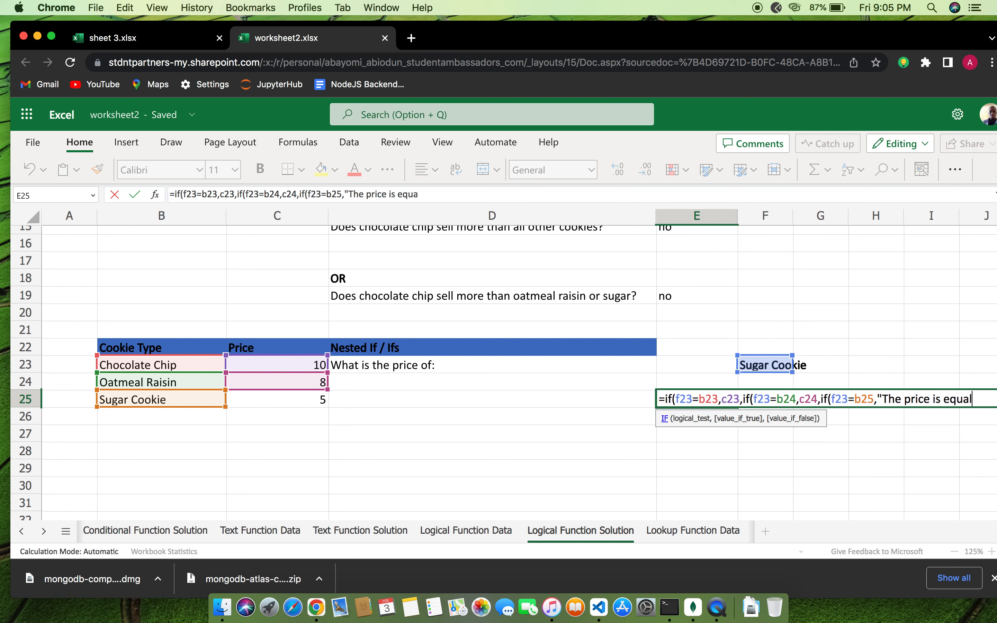
{"action": "type", "text": "to sugar"}
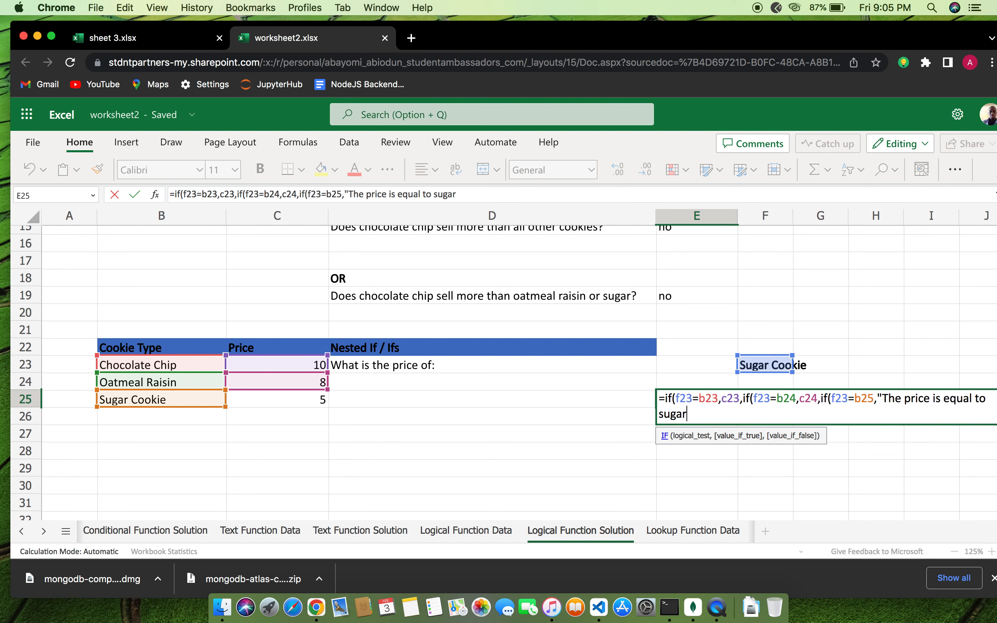
{"action": "type", "text": " cookie\")"}
{"action": "key", "text": "Return"}
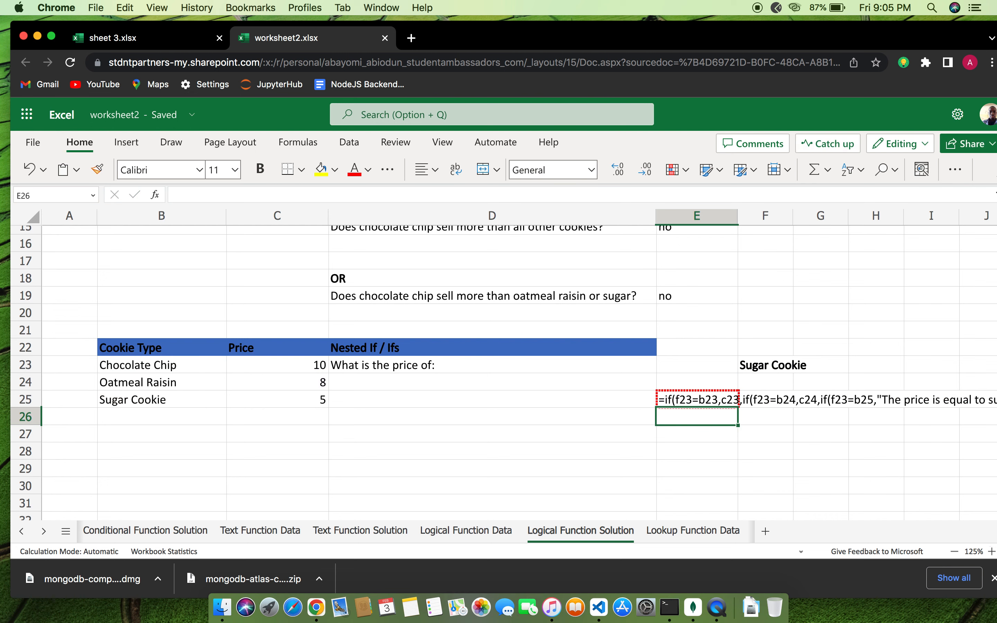
Add two missing closing parentheses to E25's nested IF so it displays the sugar cookie message
{"action": "double_click", "coordinate": [700, 396]}
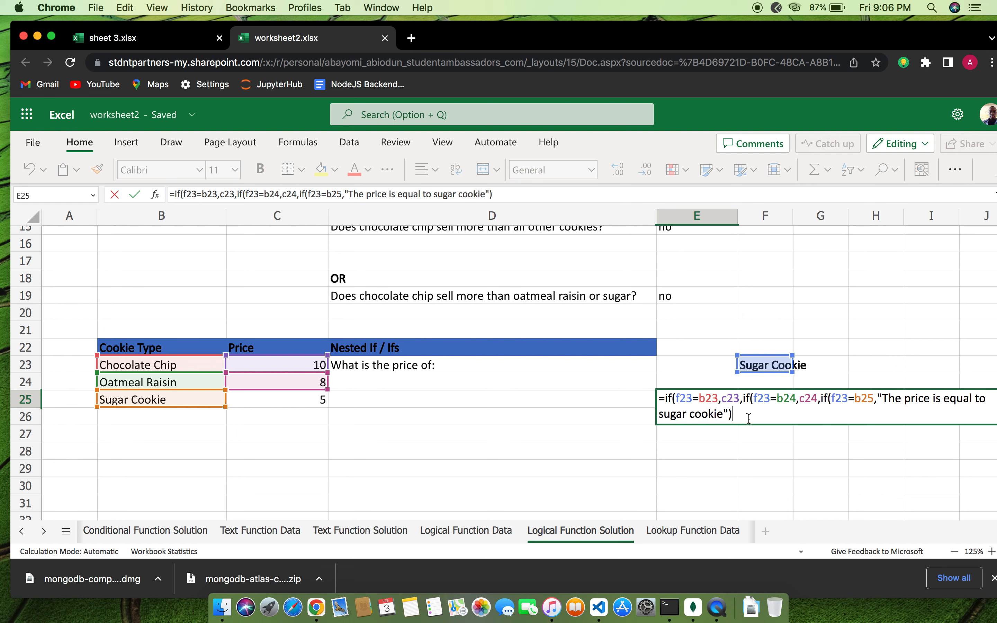
{"action": "type", "text": "))"}
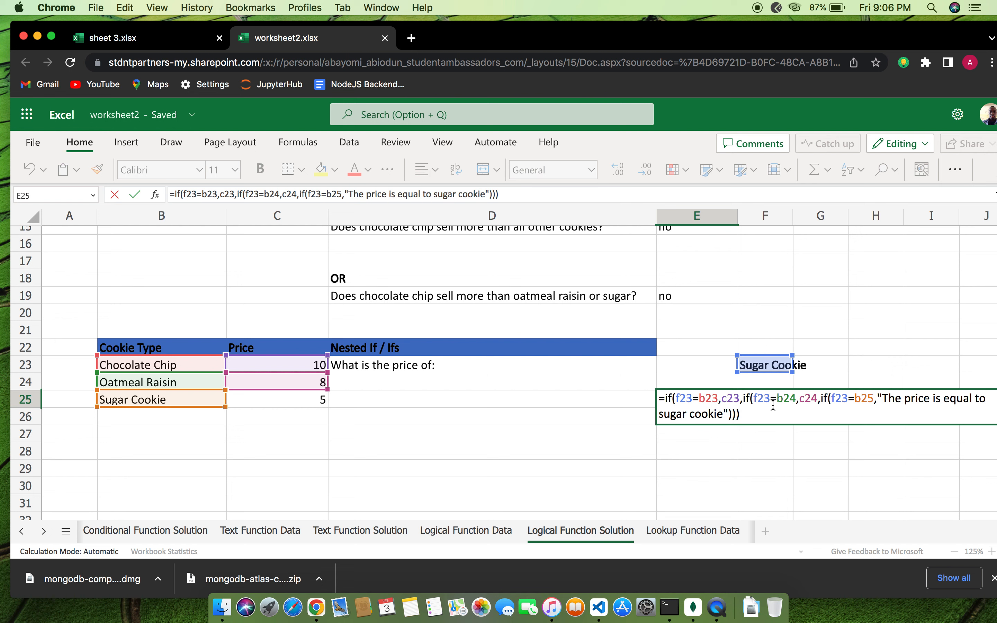
{"action": "key", "text": "Return"}
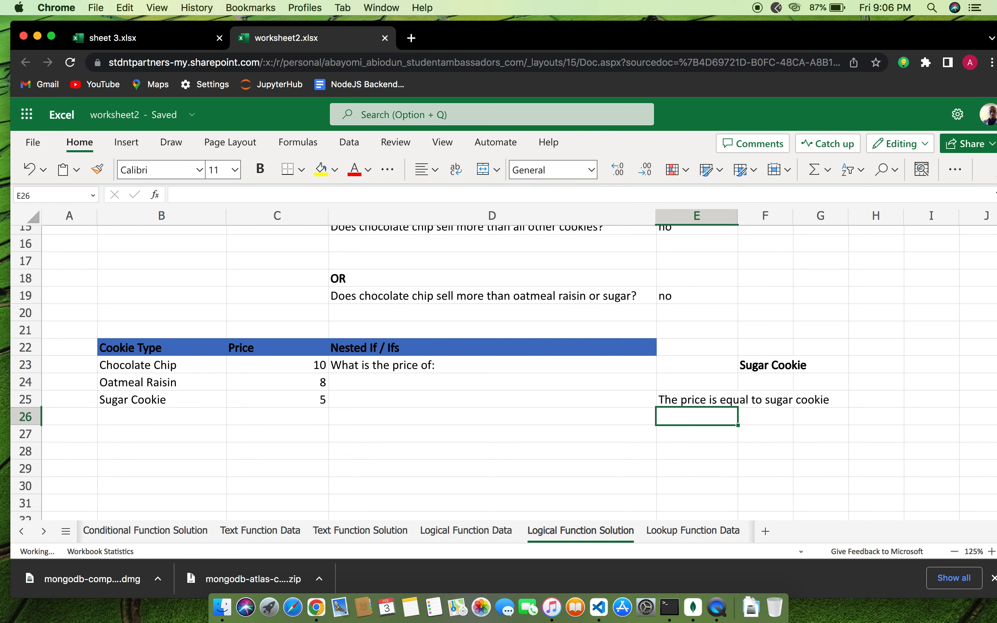
{"action": "left_click", "coordinate": [759, 427]}
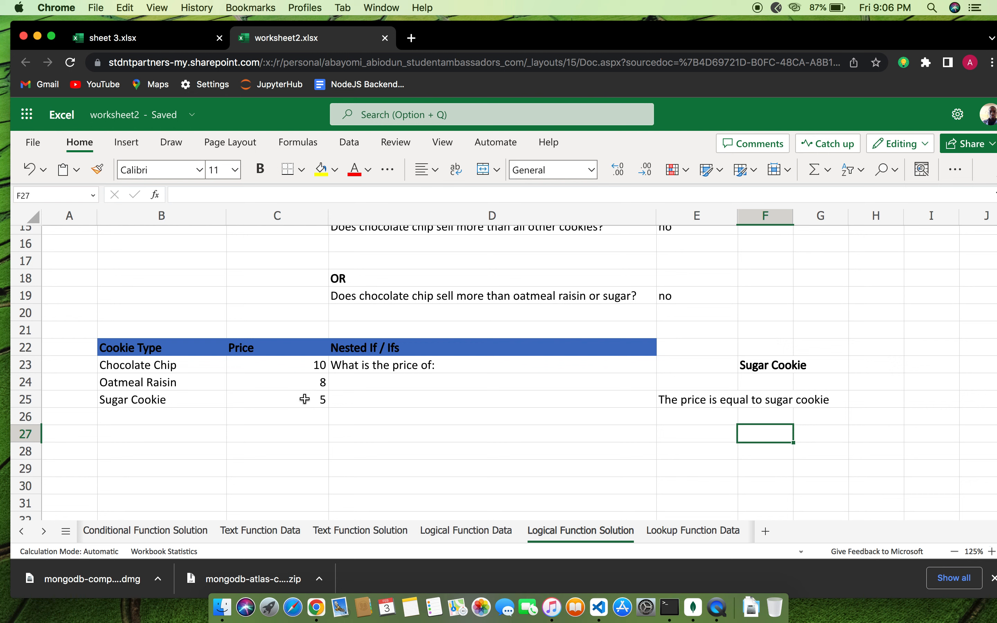
{"action": "double_click", "coordinate": [733, 399]}
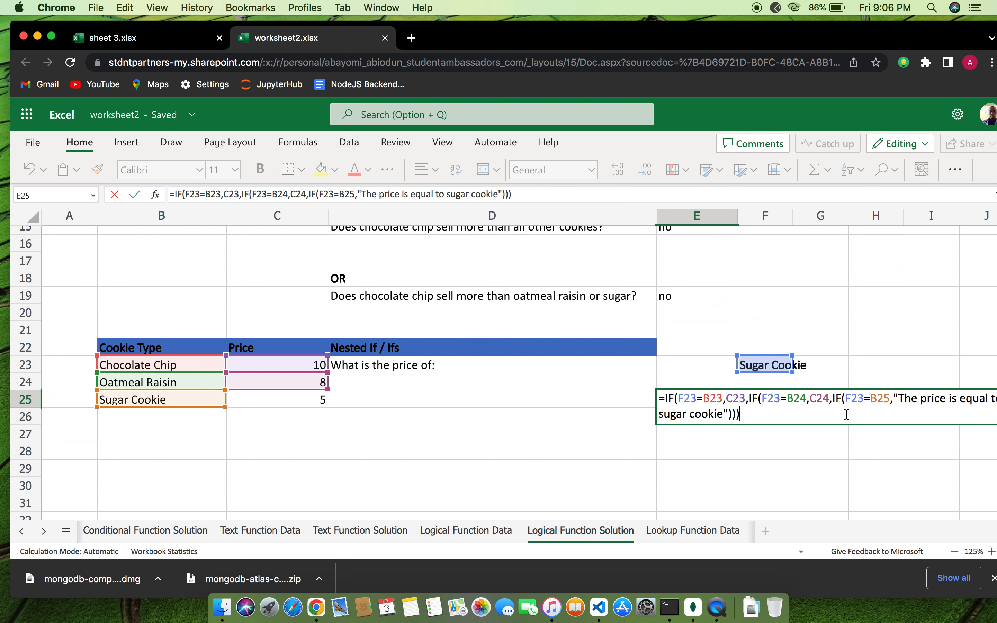
{"action": "scroll", "coordinate": [655, 441], "scroll_direction": "right", "scroll_amount": 2}
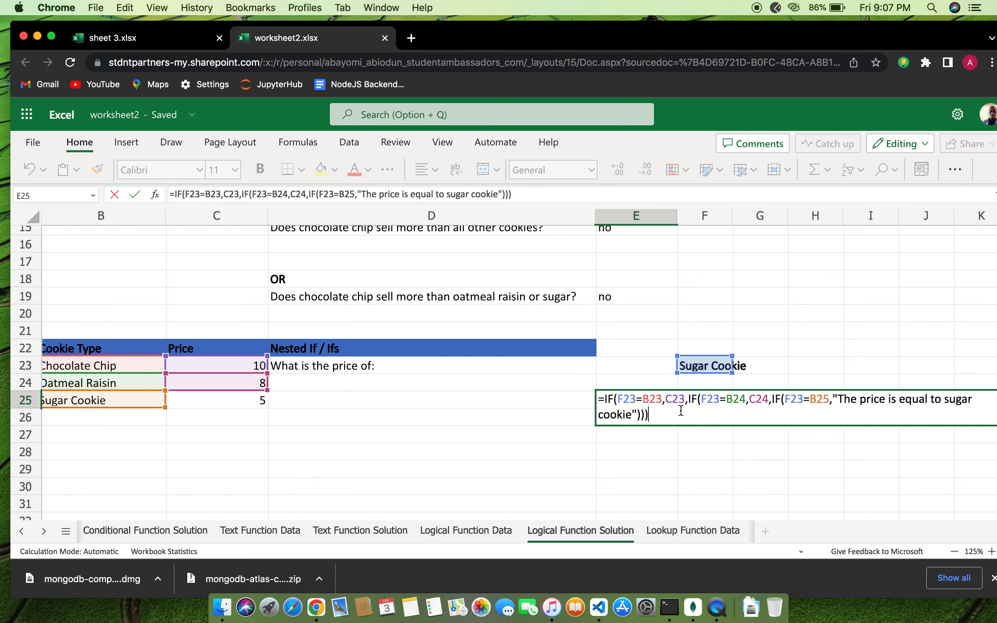
{"action": "key", "text": "Return"}
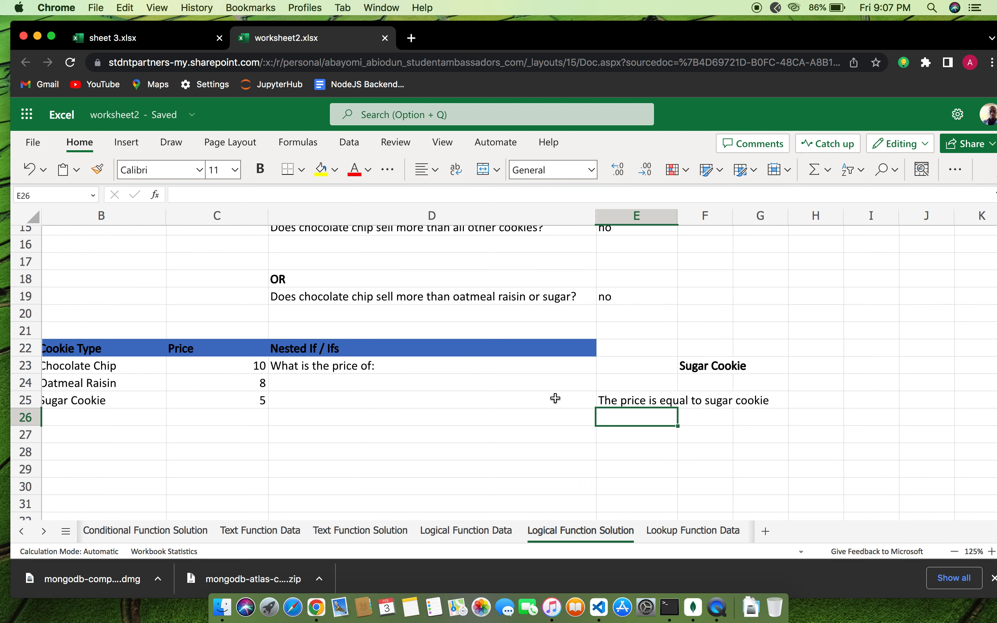
{"action": "scroll", "coordinate": [552, 396], "scroll_direction": "left", "scroll_amount": 2}
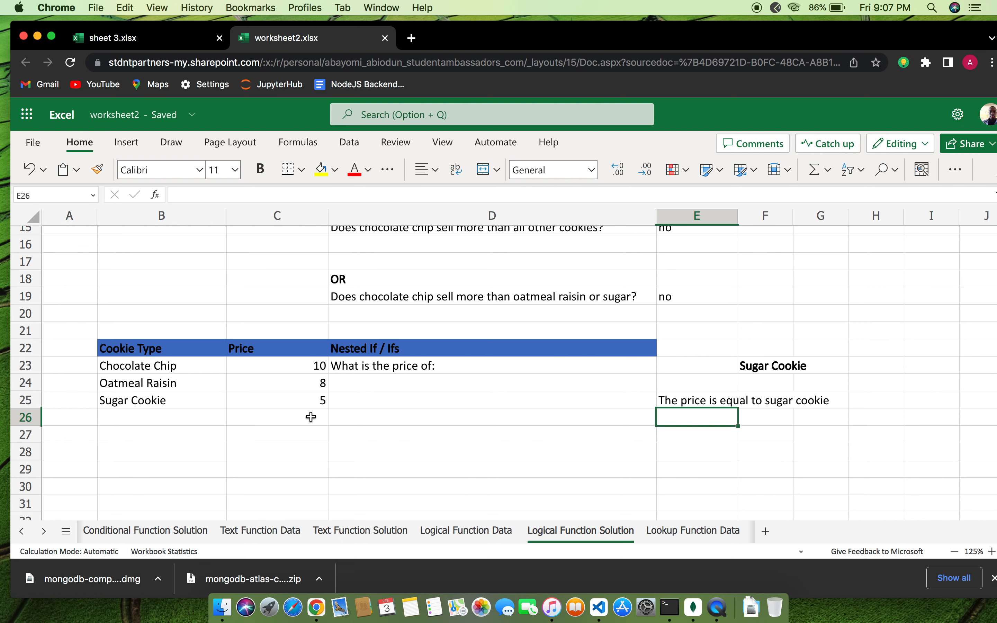
{"action": "scroll", "coordinate": [698, 386], "scroll_direction": "up", "scroll_amount": 1}
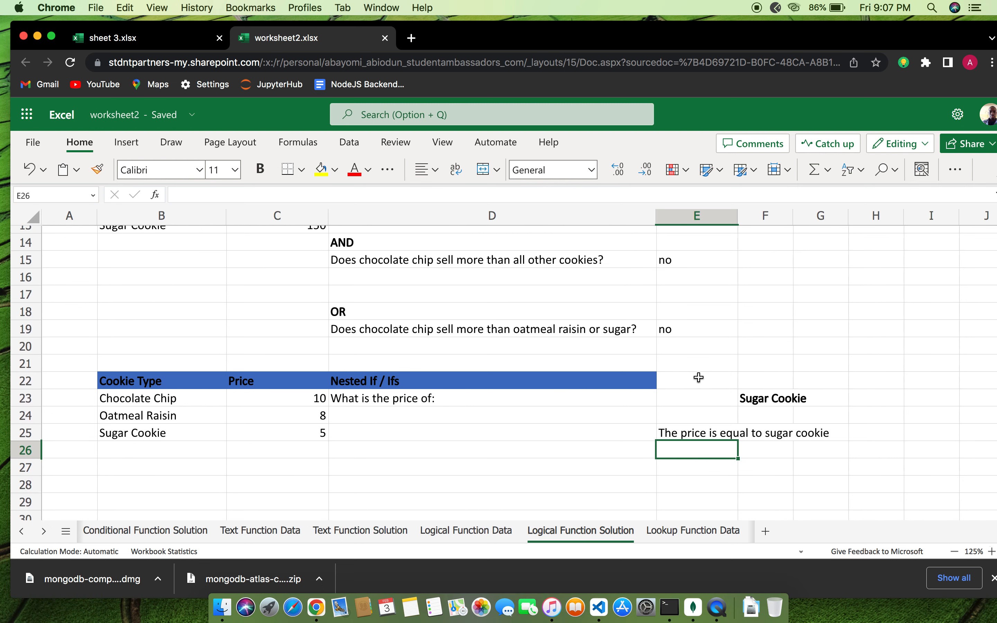
{"action": "scroll", "coordinate": [698, 386], "scroll_direction": "down", "scroll_amount": 3}
{"action": "scroll", "coordinate": [698, 377], "scroll_direction": "up", "scroll_amount": 1}
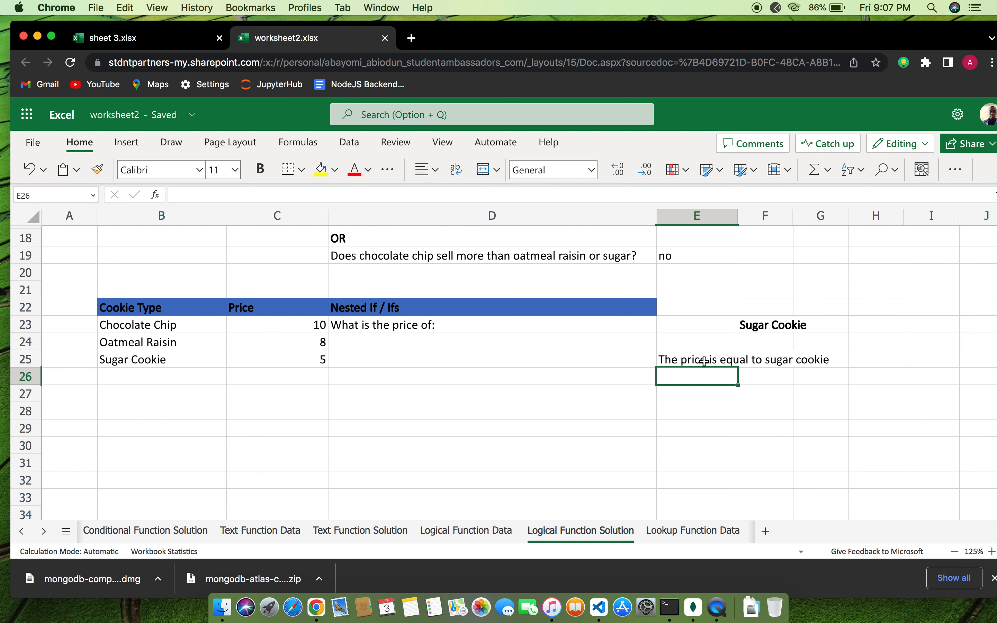
{"action": "double_click", "coordinate": [725, 362]}
{"action": "key", "text": "Return"}
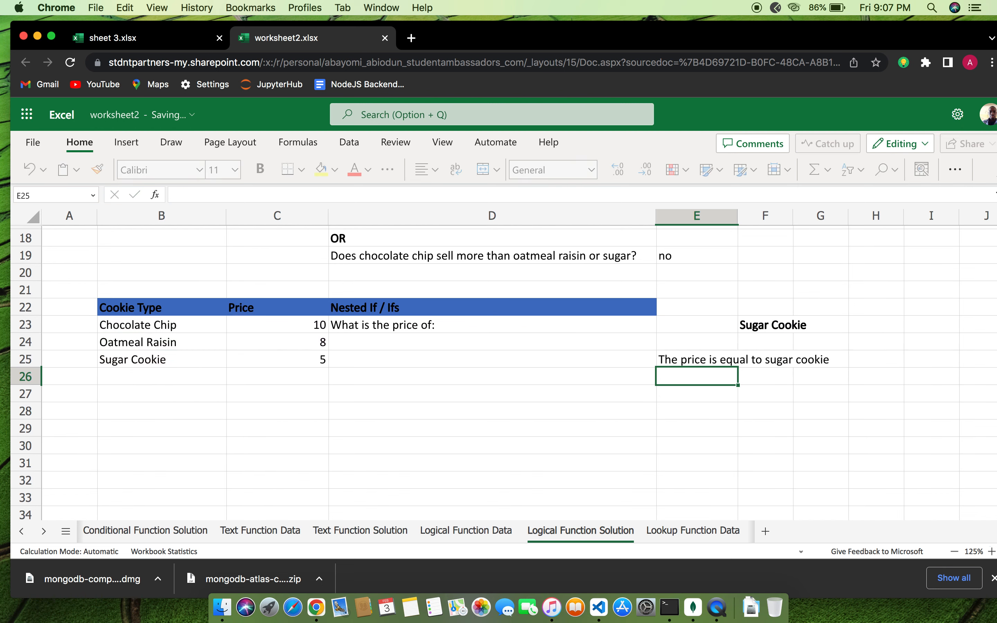
In E27, start an IFS formula with the condition F23=B23 returning C23
{"action": "left_click", "coordinate": [682, 392]}
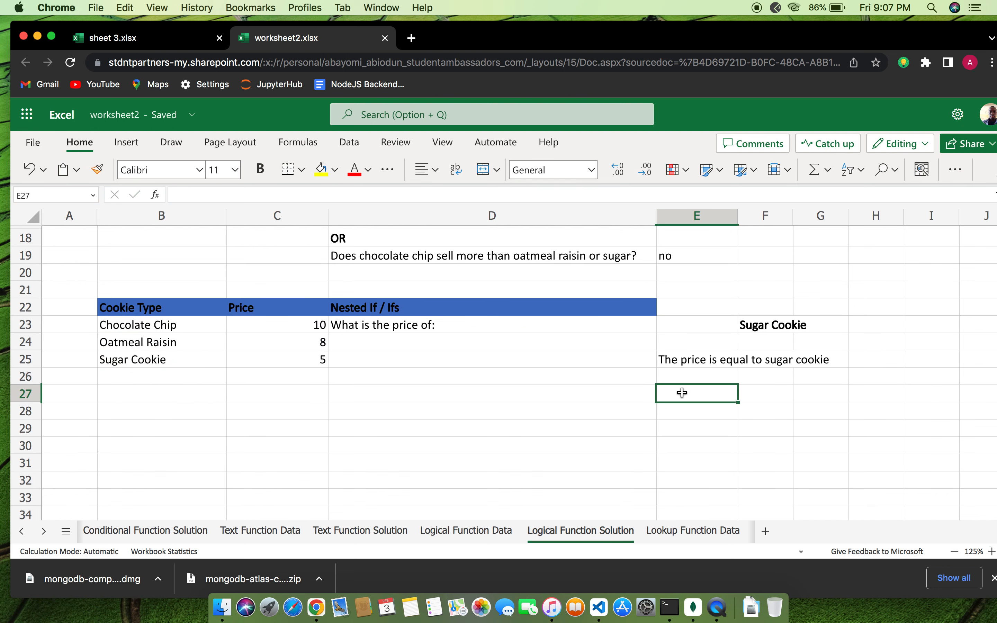
{"action": "type", "text": "i"}
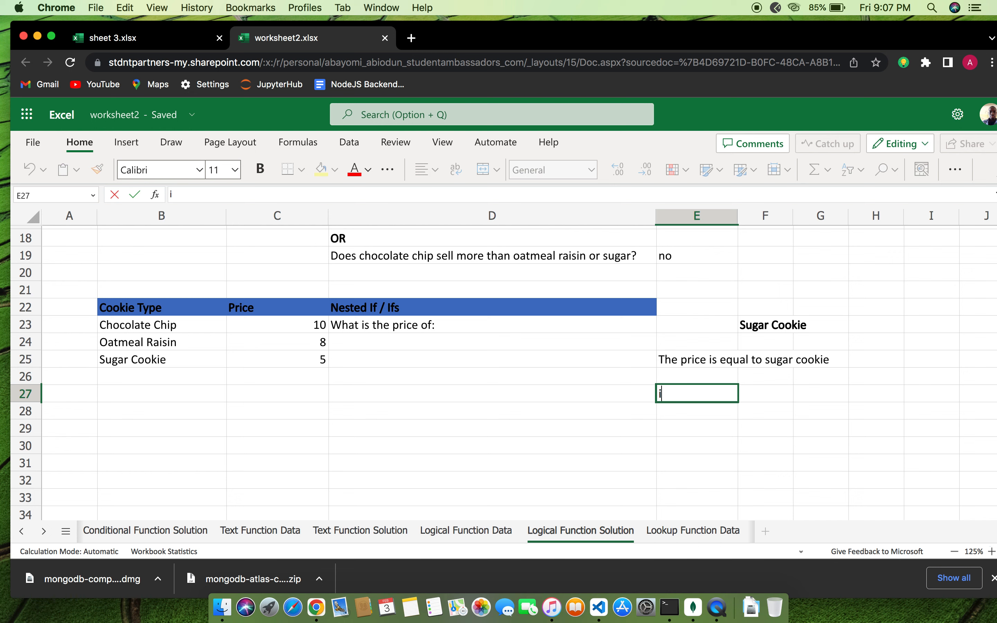
{"action": "type", "text": "fs"}
{"action": "key", "text": "BackSpace"}
{"action": "key", "text": "BackSpace"}
{"action": "key", "text": "BackSpace"}
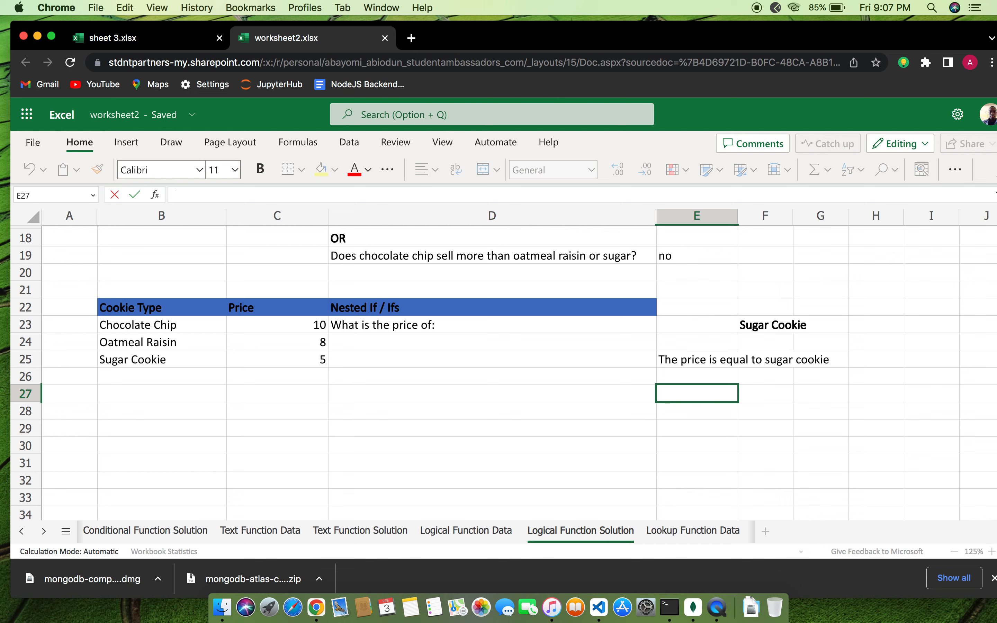
{"action": "type", "text": "="}
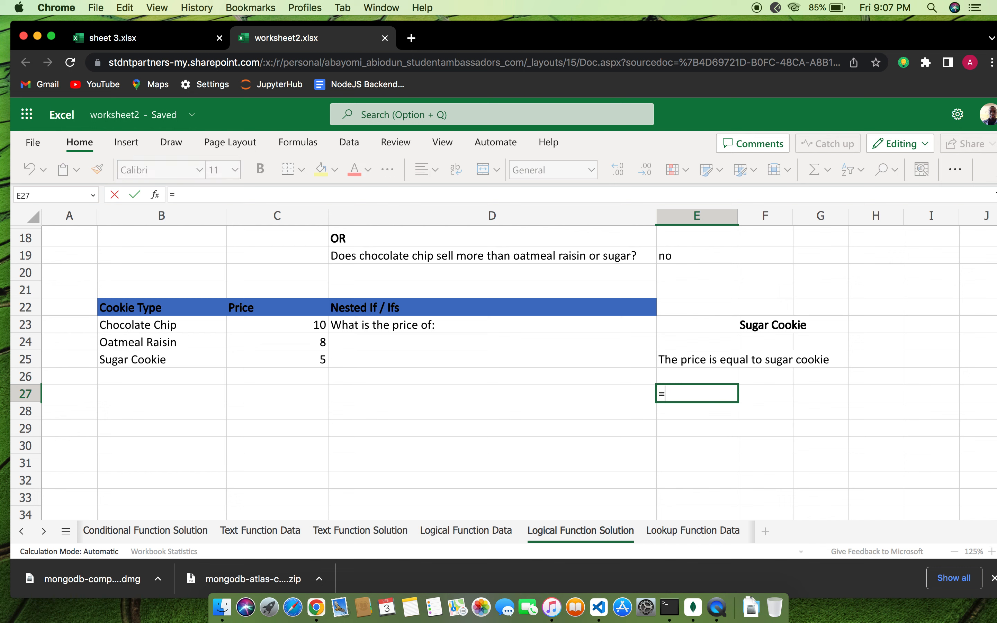
{"action": "type", "text": "is"}
{"action": "key", "text": "BackSpace"}
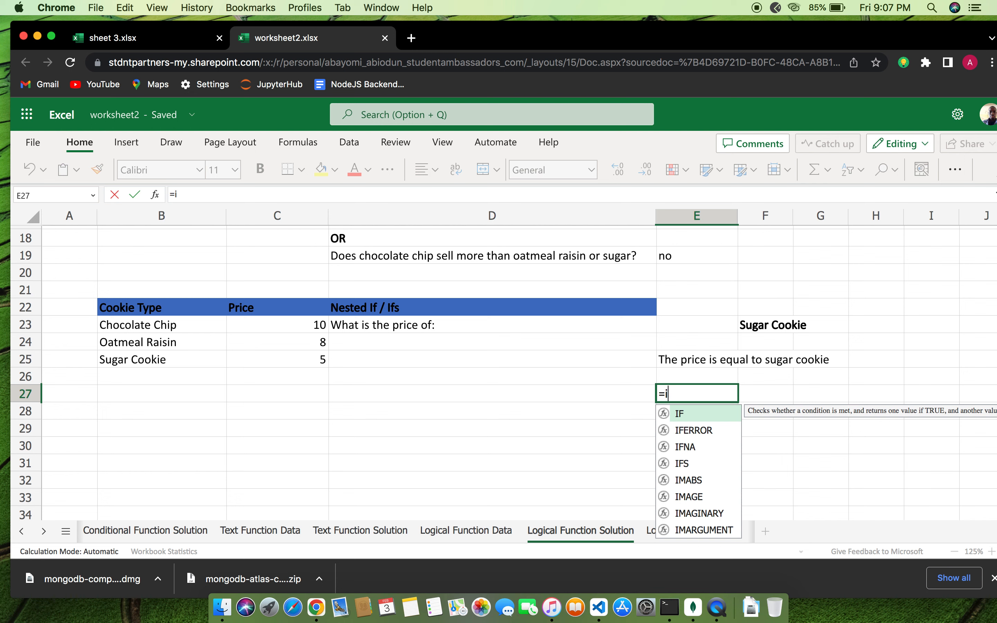
{"action": "type", "text": "fs("}
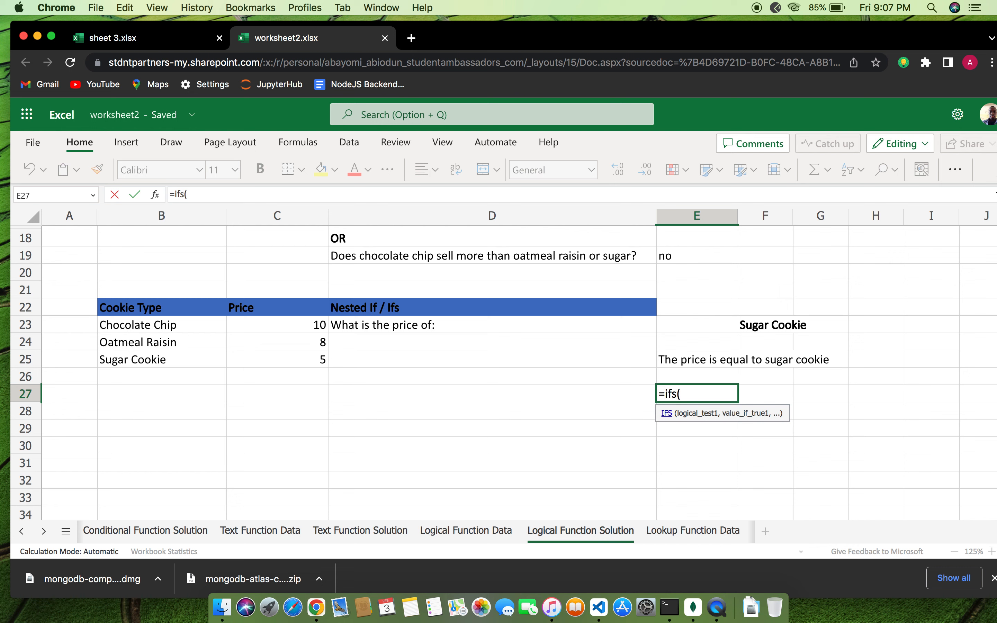
{"action": "type", "text": "f23="}
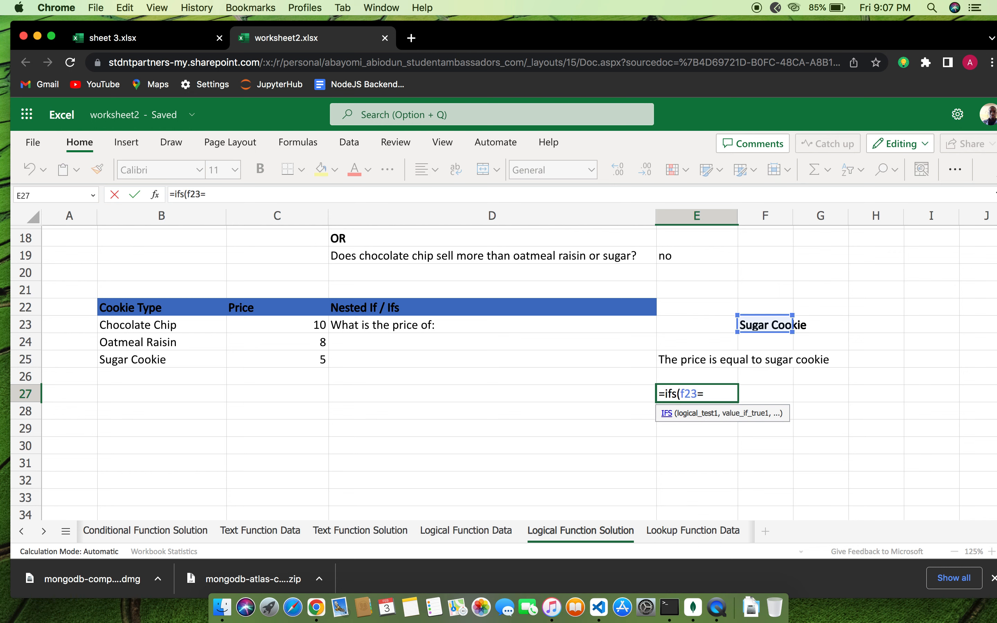
{"action": "type", "text": "b23"}
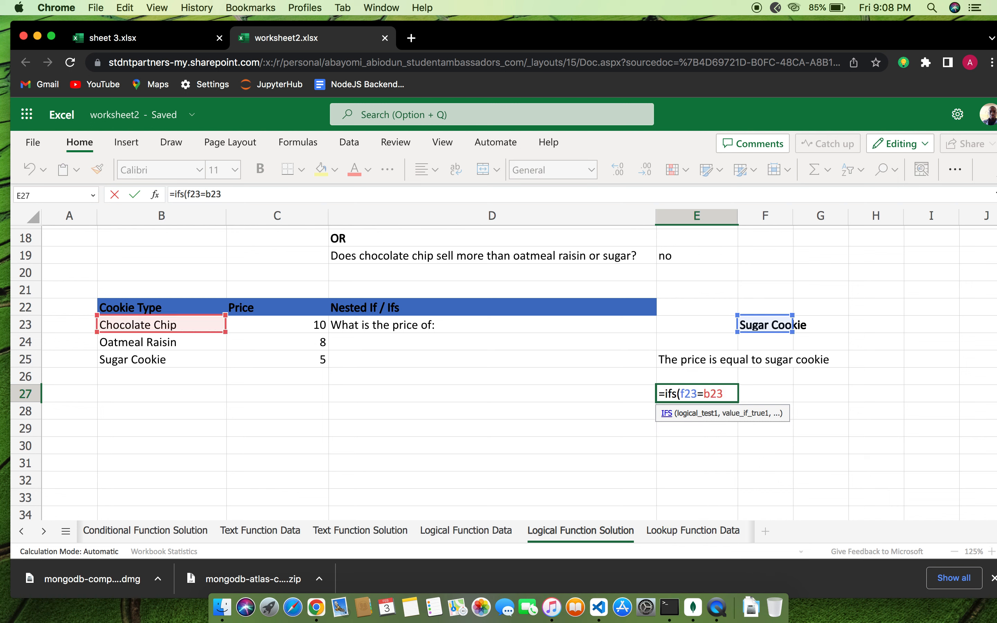
{"action": "type", "text": ","}
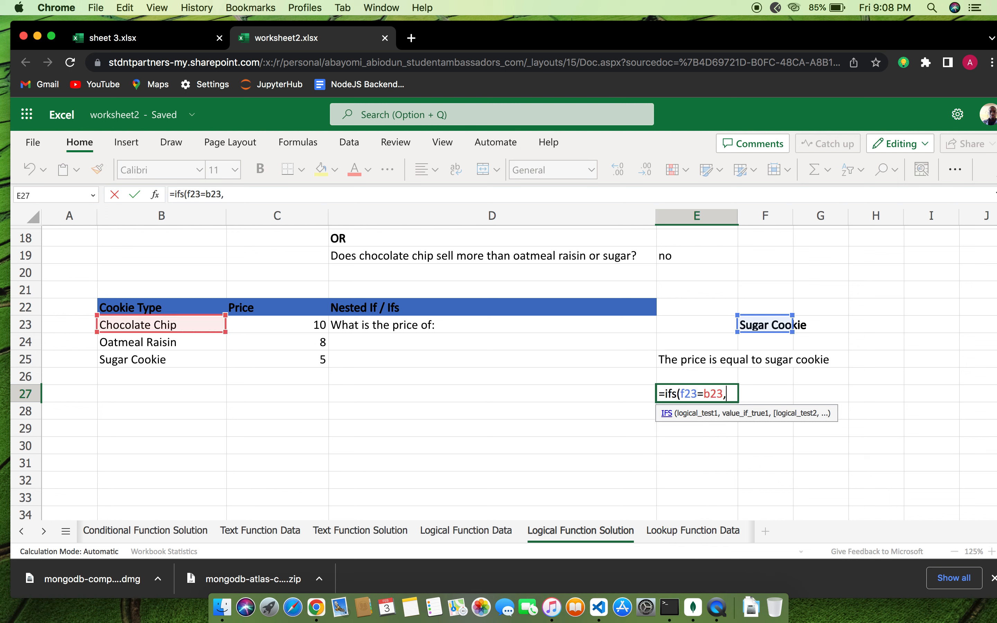
{"action": "type", "text": "c23,"}
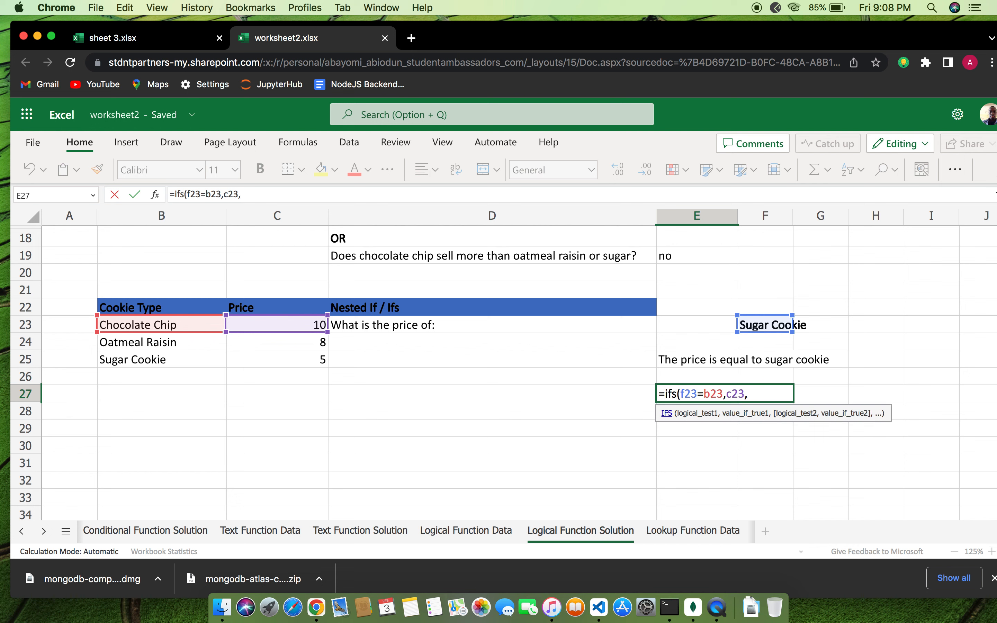
{"action": "type", "text": "f"}
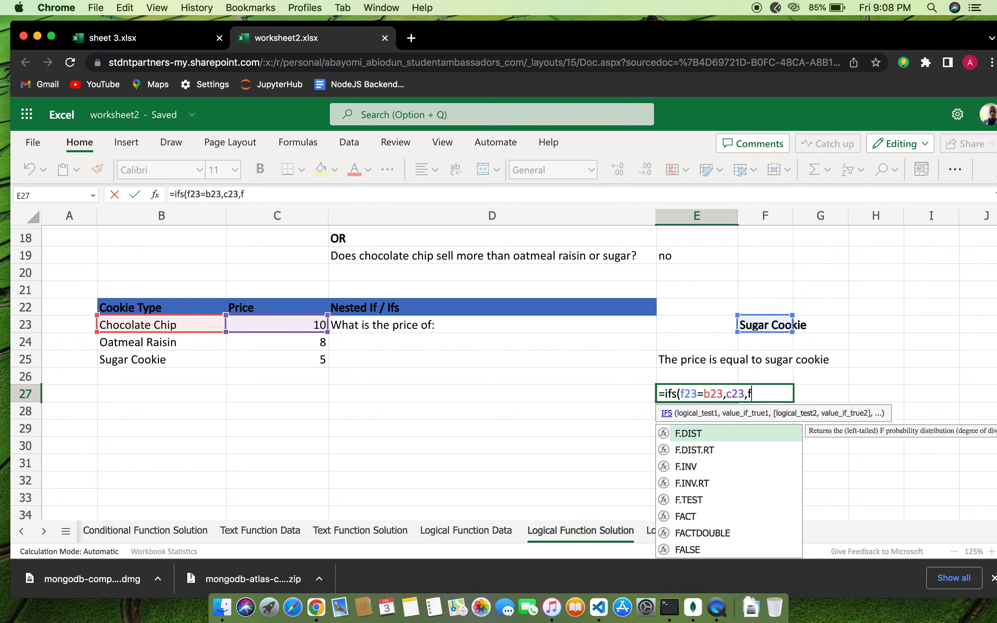
{"action": "type", "text": "23,"}
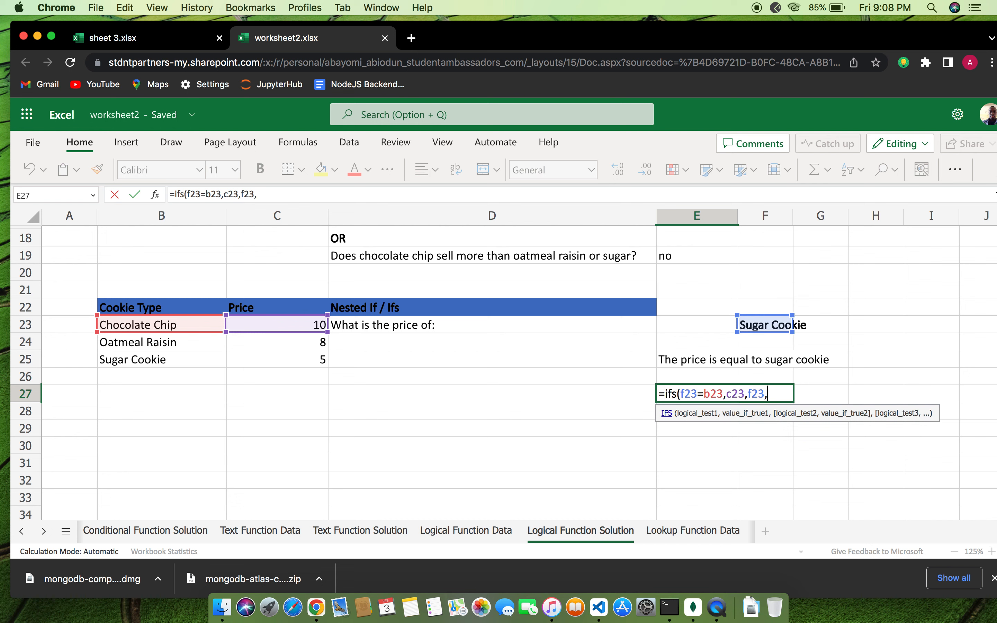
Finish =IFS(F23=B23,C23,F23=B24,C24,F23=B25,C25), which returns 5 for Sugar Cookie
{"action": "key", "text": "BackSpace"}
{"action": "type", "text": "="}
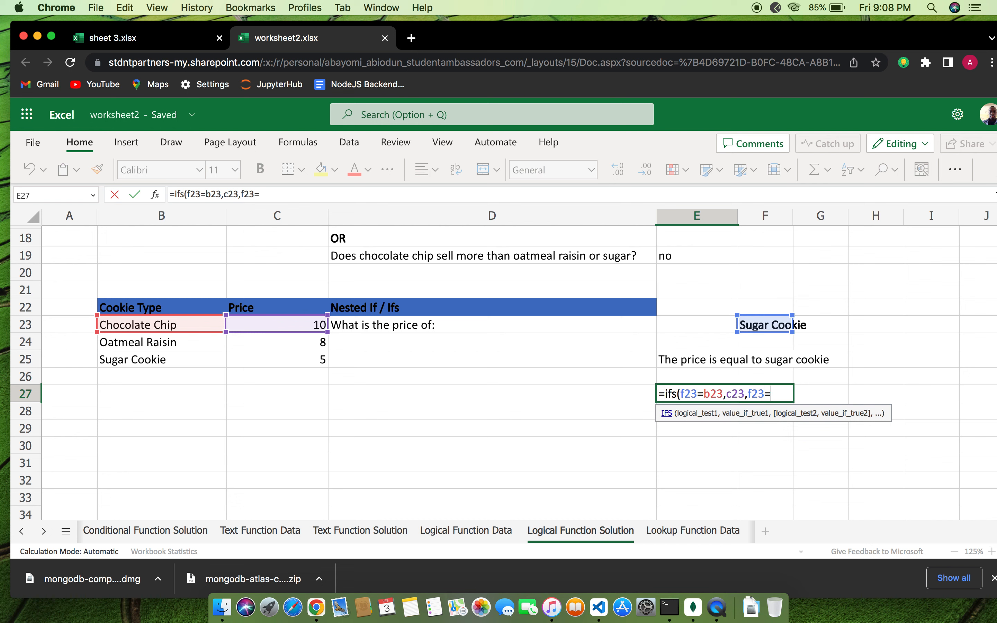
{"action": "type", "text": "b24,"}
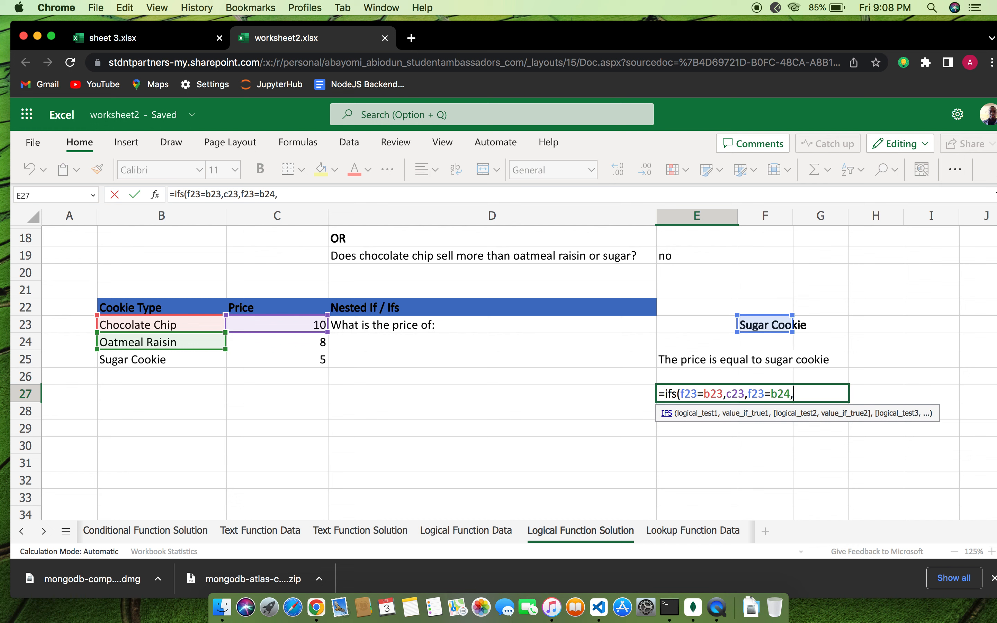
{"action": "type", "text": "c245"}
{"action": "key", "text": "BackSpace"}
{"action": "key", "text": "BackSpace"}
{"action": "type", "text": "4,"}
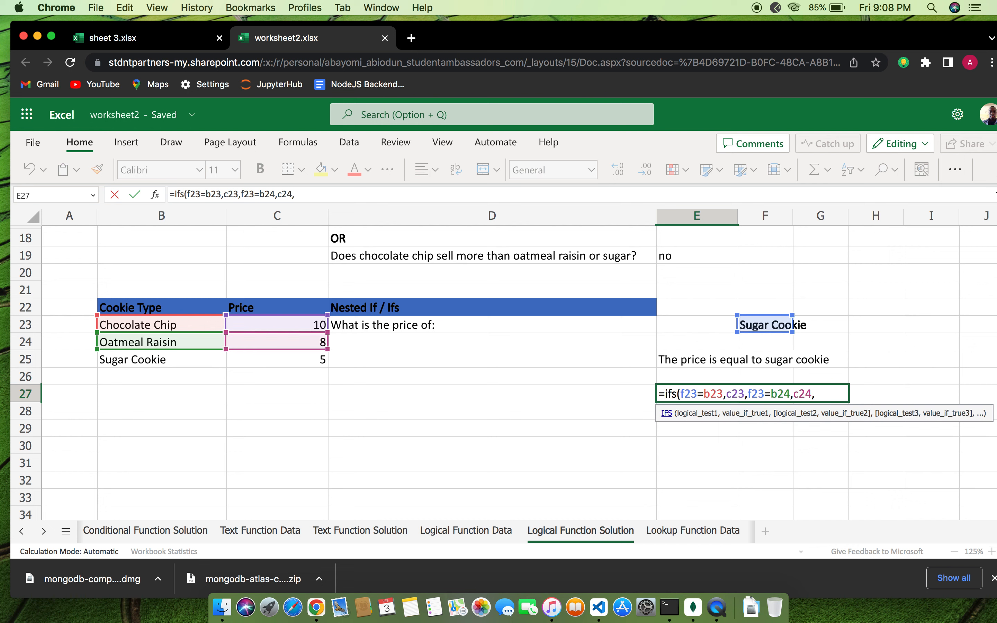
{"action": "type", "text": "f"}
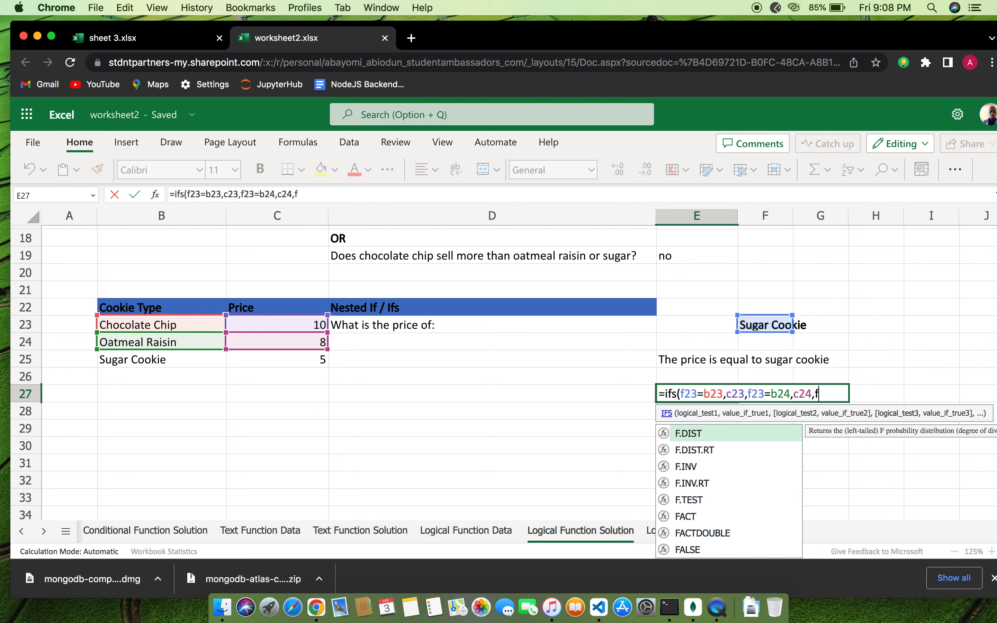
{"action": "type", "text": "23"}
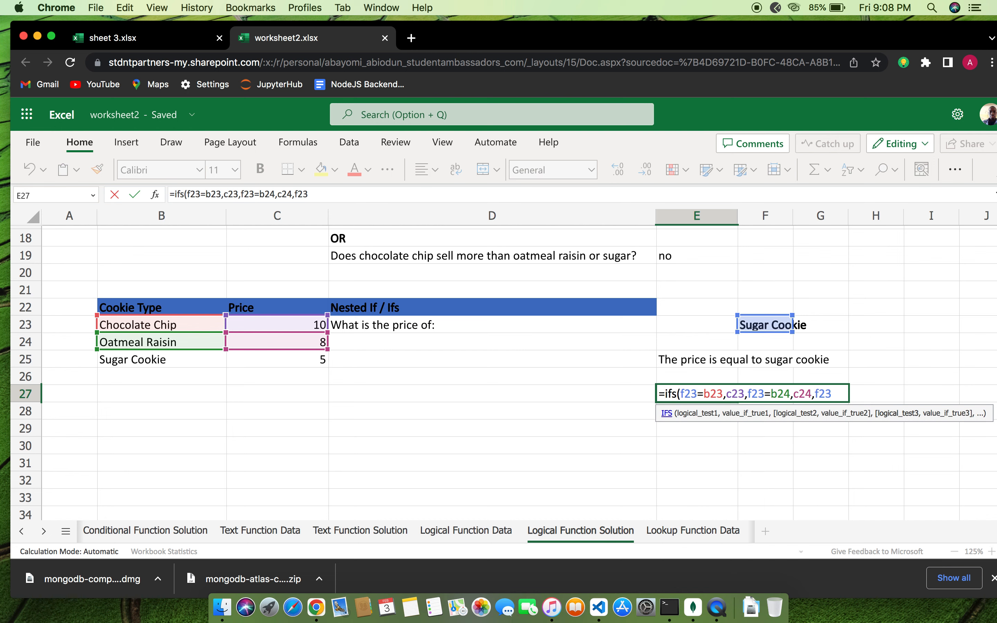
{"action": "type", "text": "=b25"}
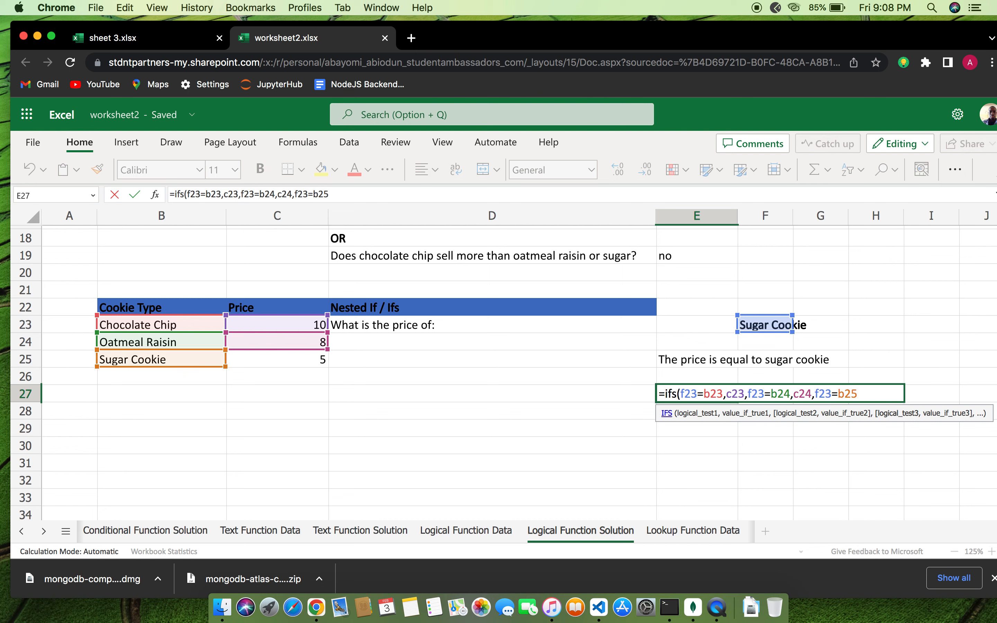
{"action": "type", "text": ",c25"}
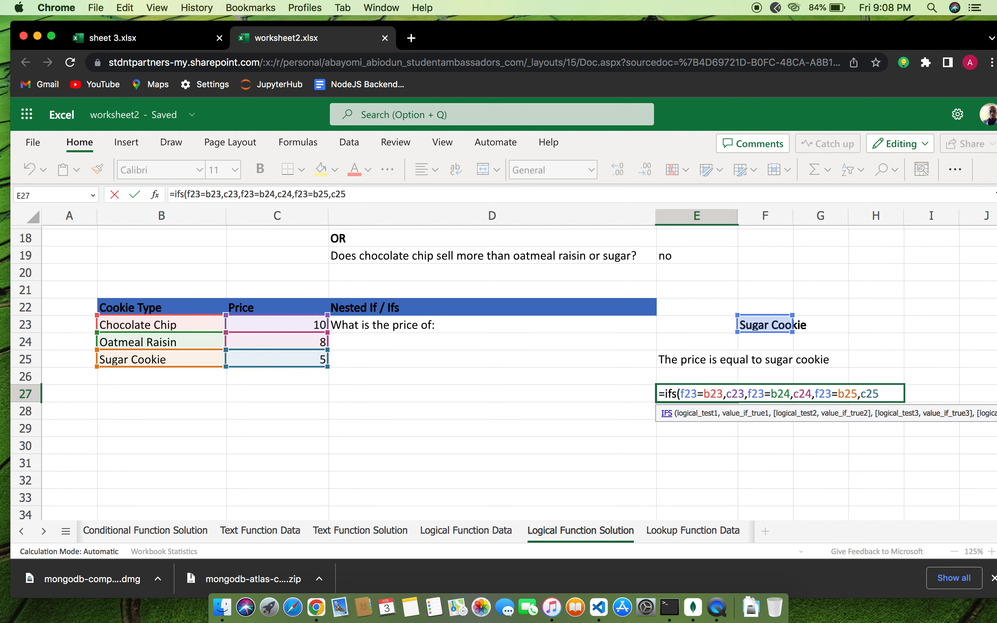
{"action": "type", "text": ")"}
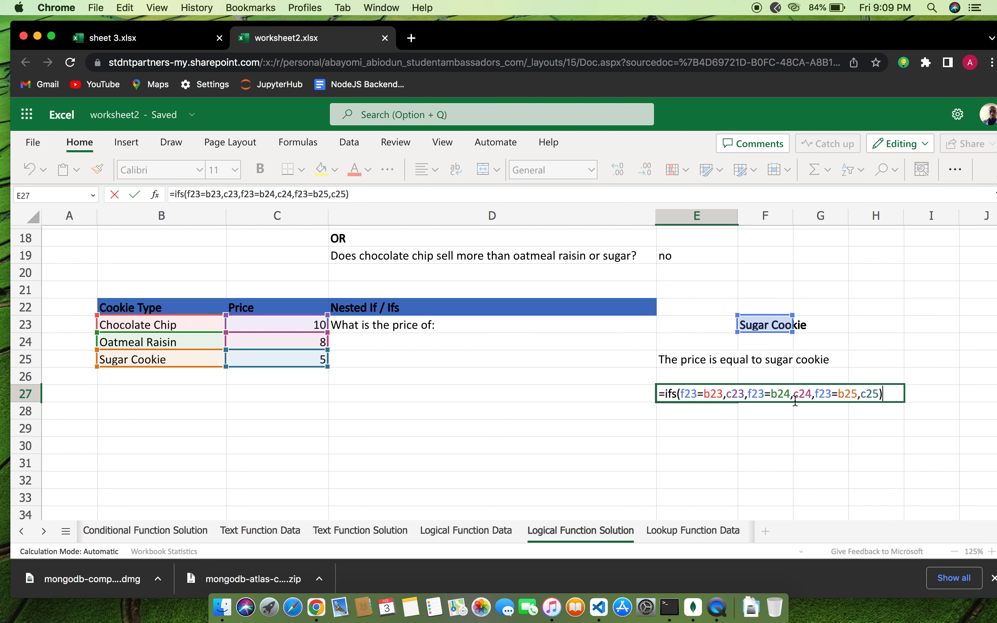
{"action": "key", "text": "Return"}
Review E27's IFS formula and the cells it references
{"action": "left_click", "coordinate": [732, 396]}
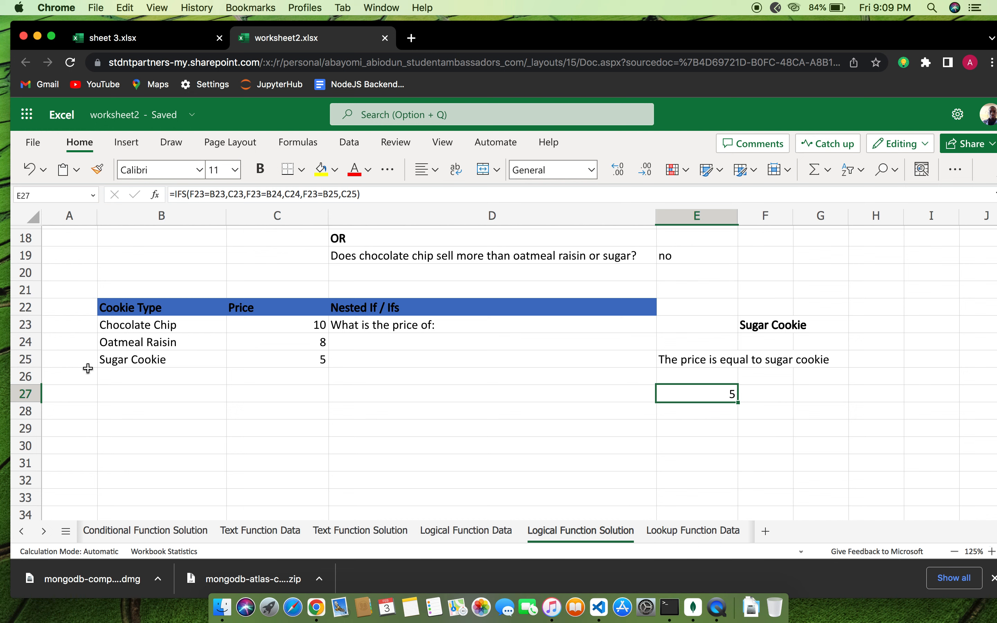
{"action": "double_click", "coordinate": [726, 394]}
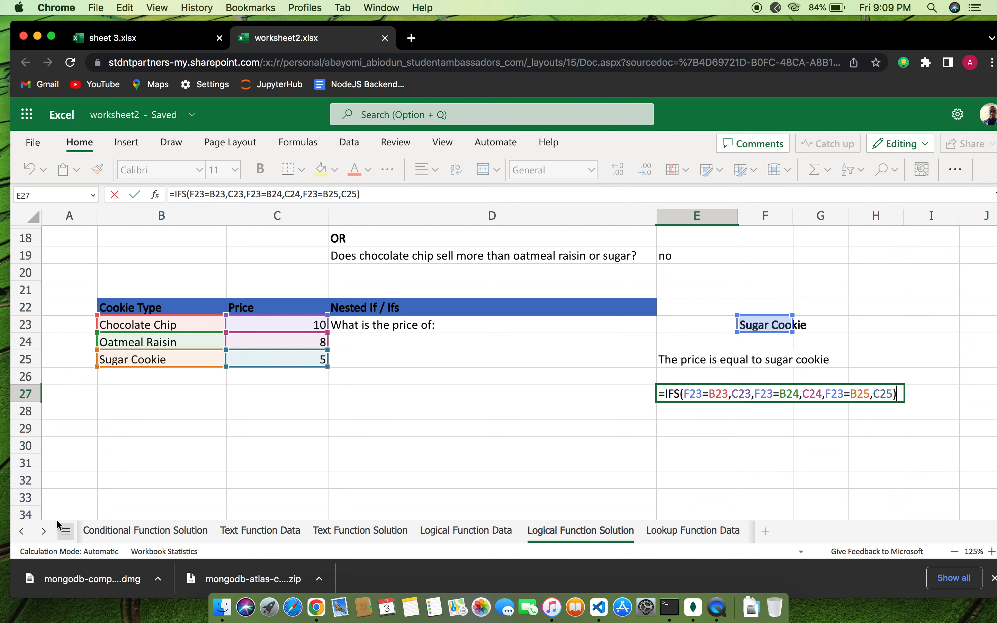
{"action": "left_click", "coordinate": [45, 533]}
Scroll the sheet tabs and switch to the Lookup Function Solution sheet
{"action": "left_click", "coordinate": [46, 533]}
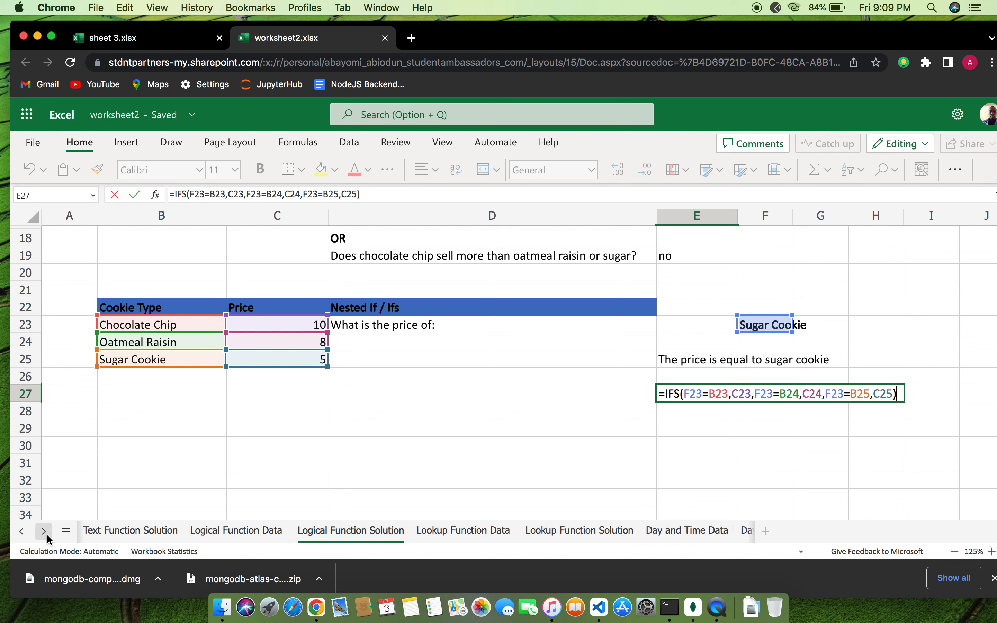
{"action": "left_click", "coordinate": [567, 530]}
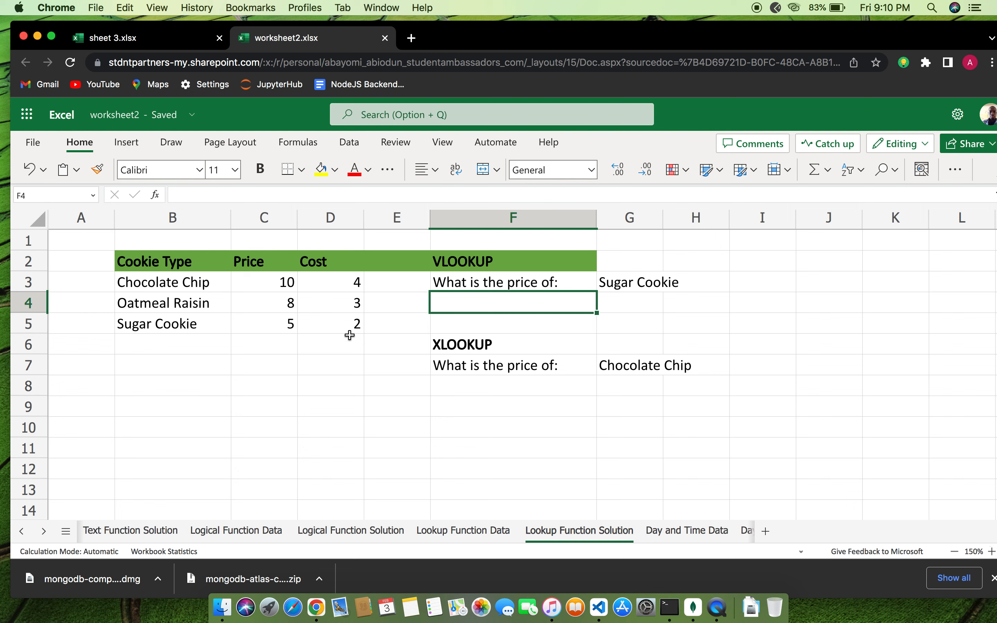
Enter =VLOOKUP(G3,B3:D5,2,FALSE) in F4 so it returns Sugar Cookie's price of 5
{"action": "type", "text": "="}
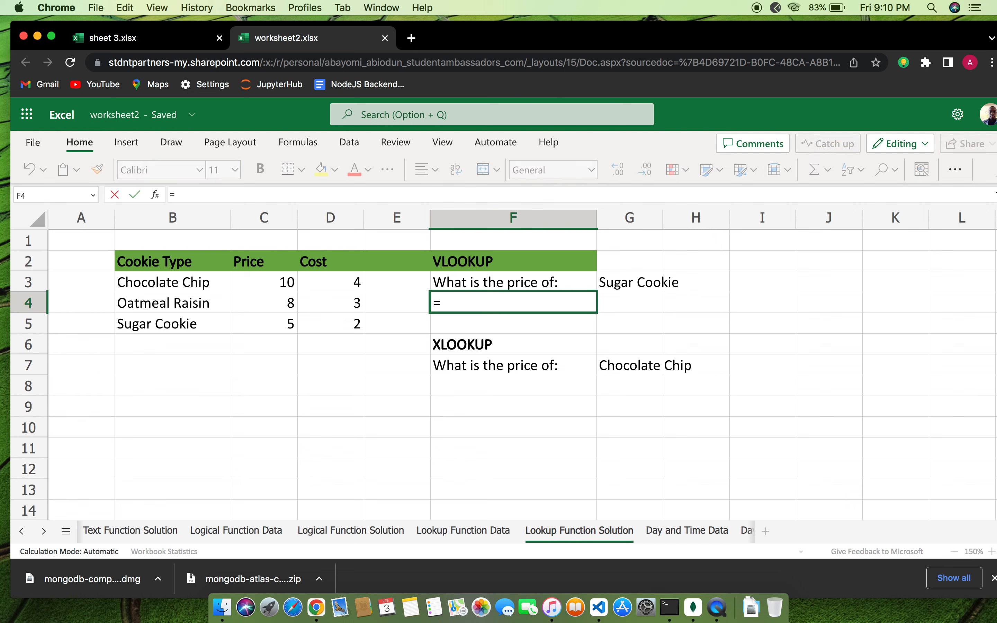
{"action": "type", "text": "v"}
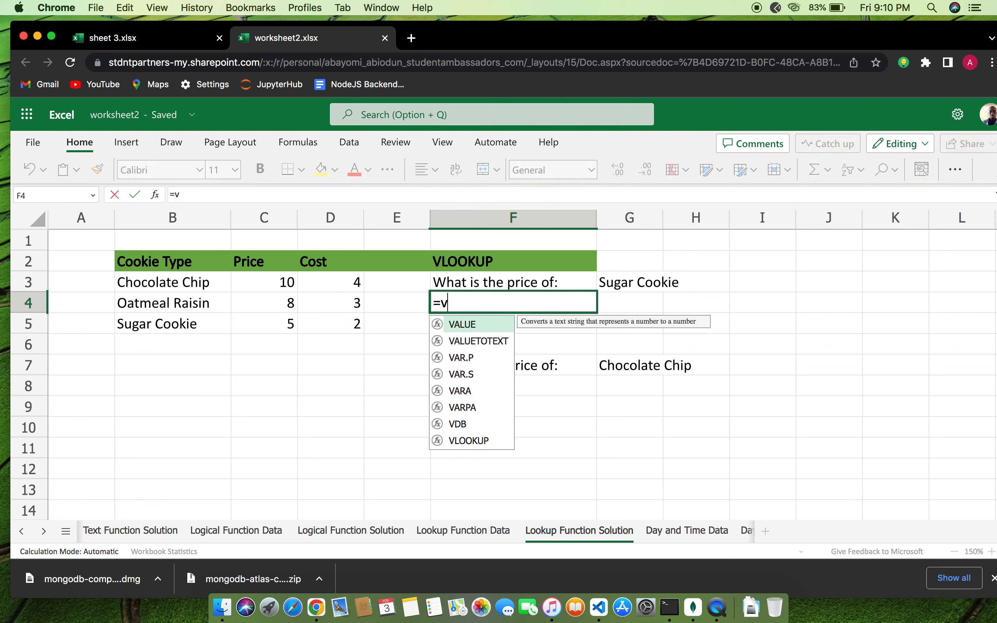
{"action": "type", "text": "loo"}
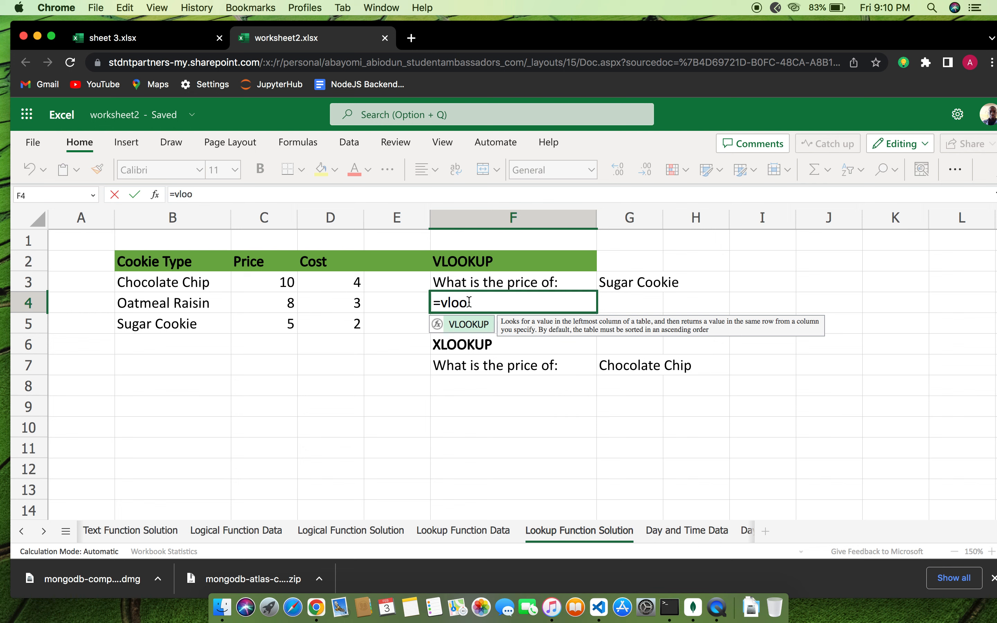
{"action": "type", "text": "kup("}
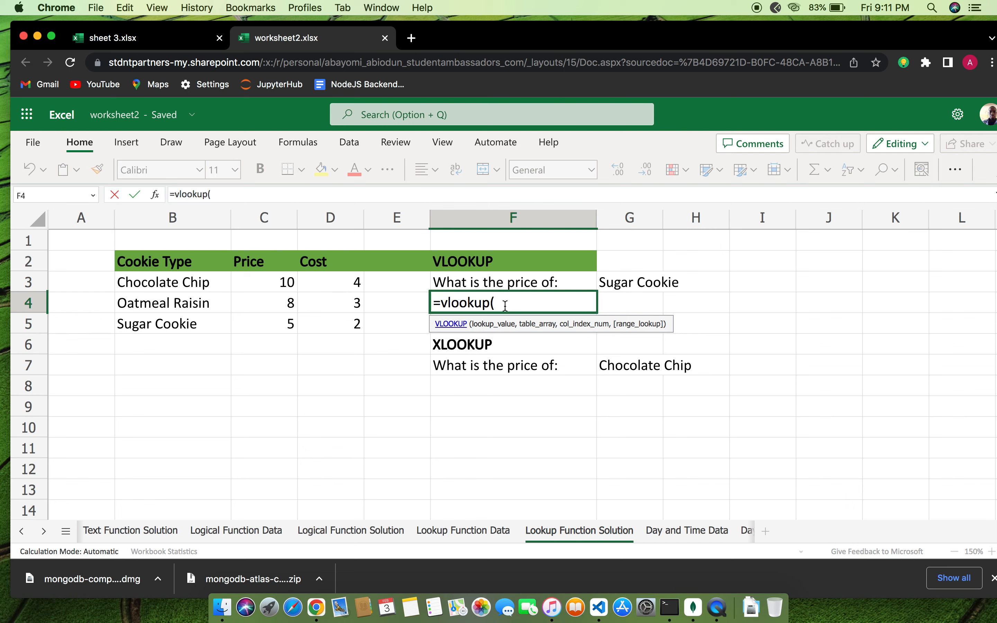
{"action": "type", "text": "G3"}
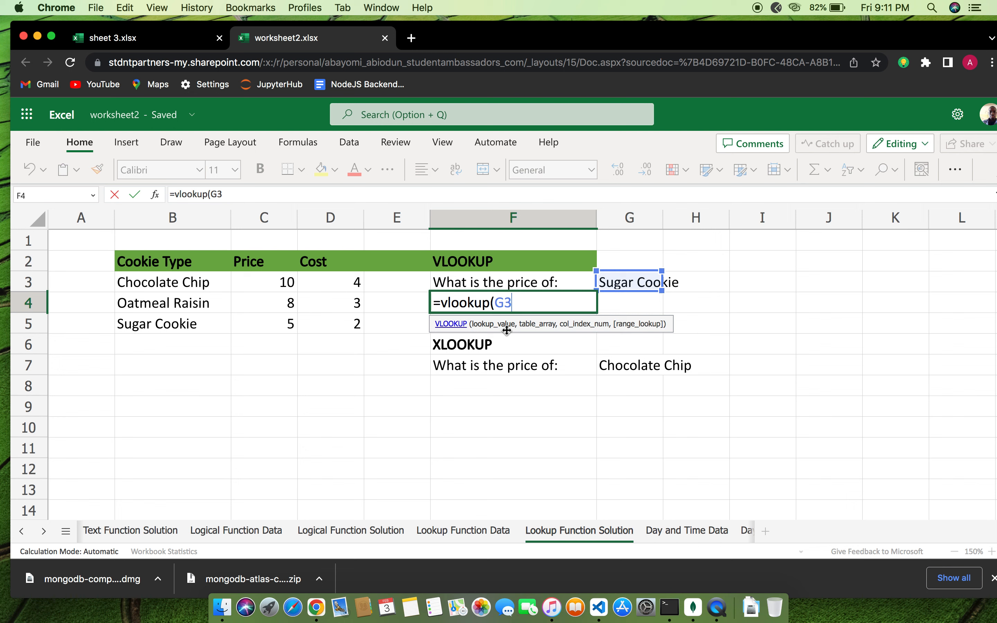
{"action": "type", "text": ",B"}
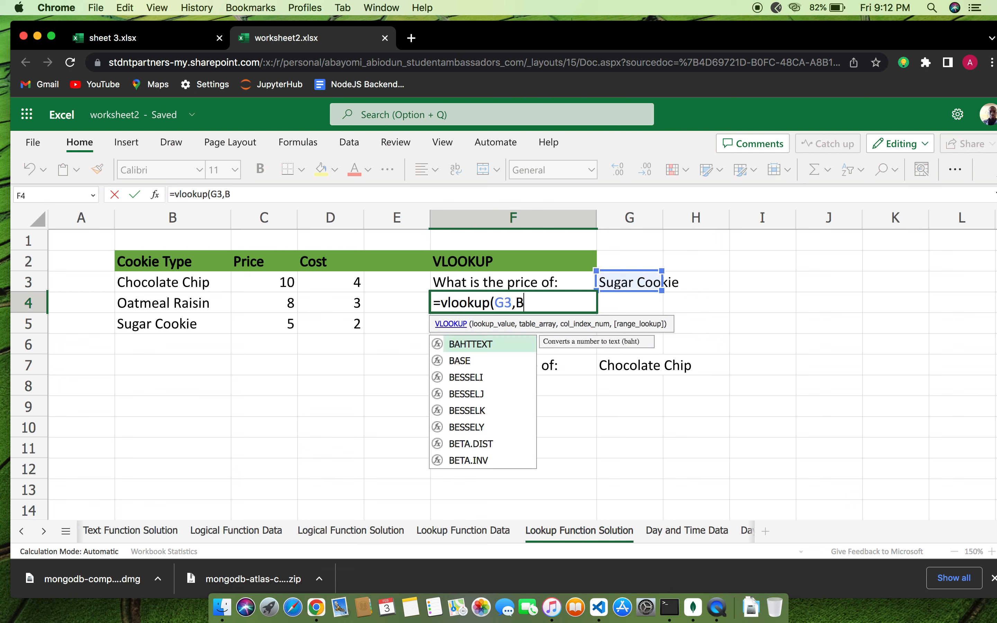
{"action": "type", "text": "3"}
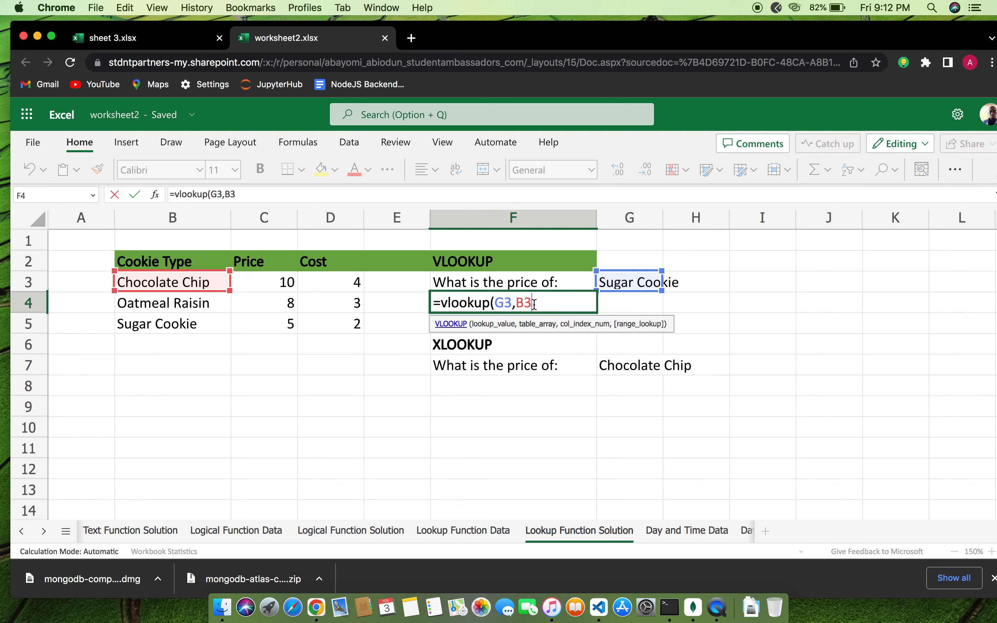
{"action": "type", "text": ":D%"}
{"action": "key", "text": "BackSpace"}
{"action": "type", "text": "5"}
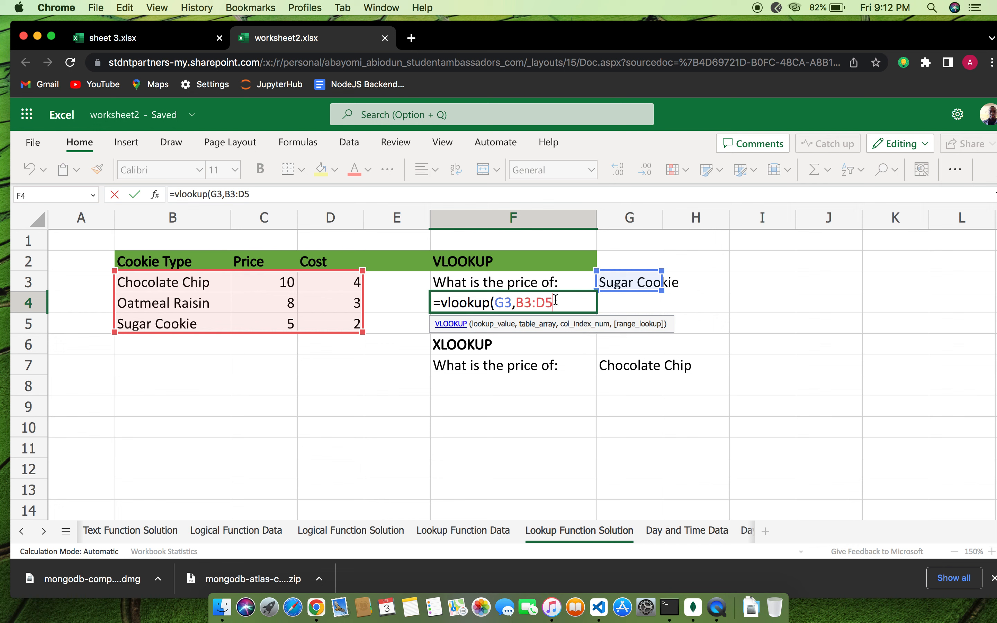
{"action": "type", "text": ","}
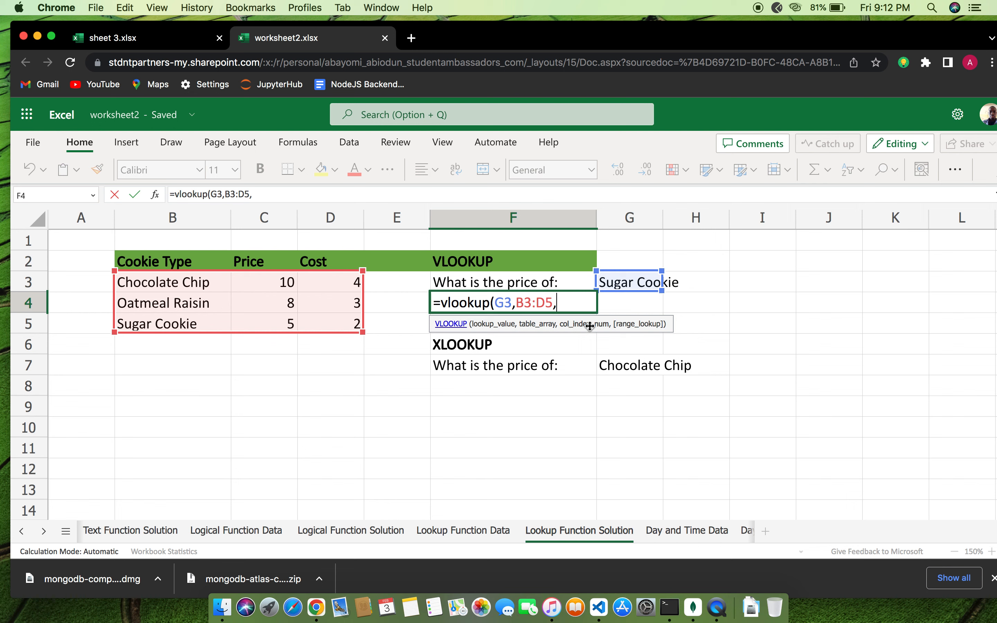
{"action": "type", "text": "2"}
{"action": "type", "text": ",FA"}
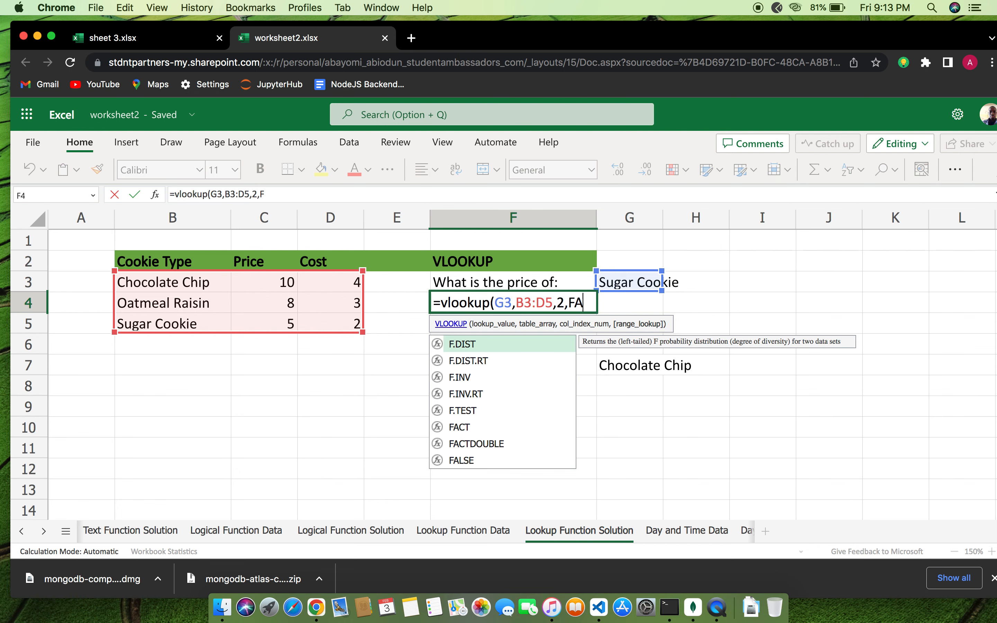
{"action": "type", "text": "LS"}
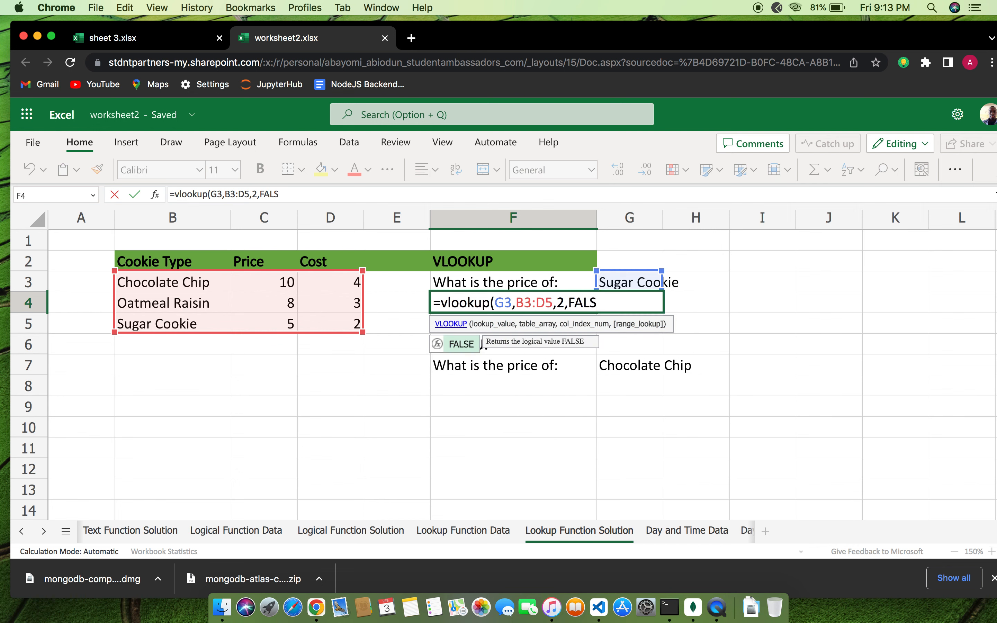
{"action": "type", "text": "E)"}
{"action": "key", "text": "BackSpace"}
{"action": "type", "text": ")"}
{"action": "key", "text": "Return"}
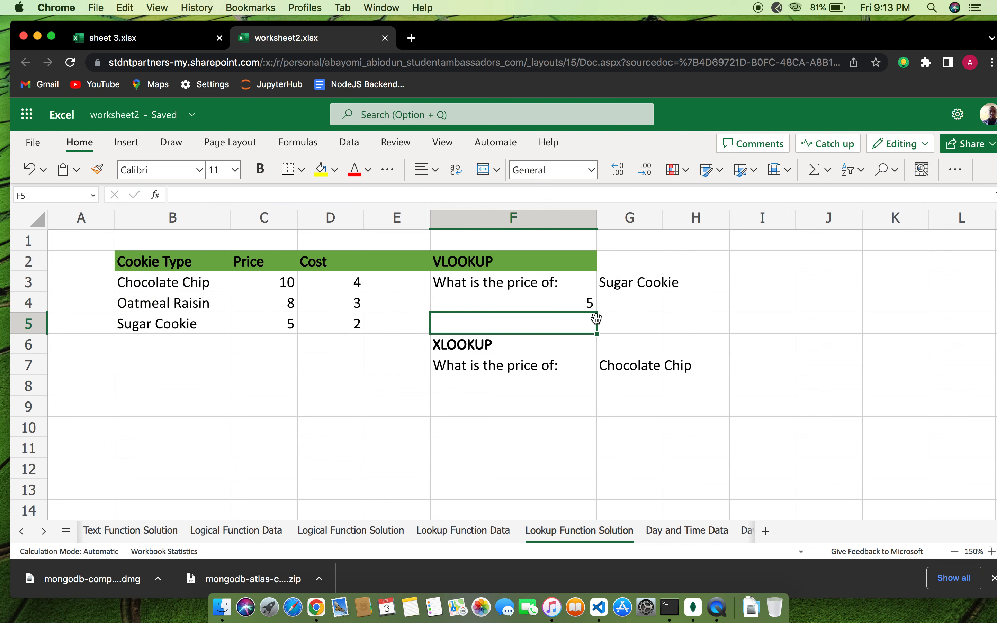
Change Sugar Cookie's price in C5 from 5 to 200 and confirm F4 now shows 200
{"action": "left_click", "coordinate": [585, 304]}
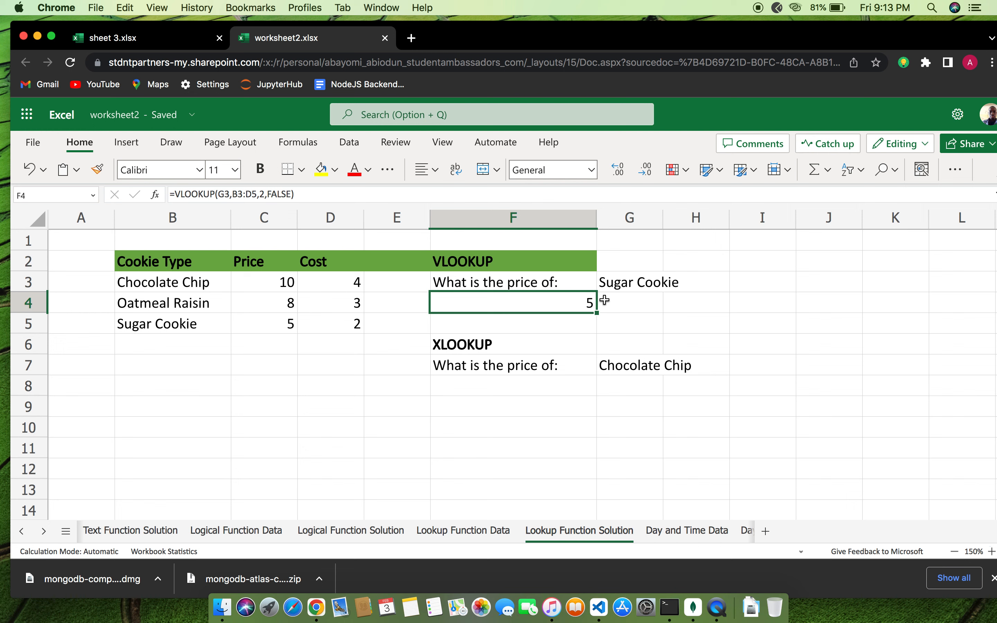
{"action": "left_click", "coordinate": [290, 324]}
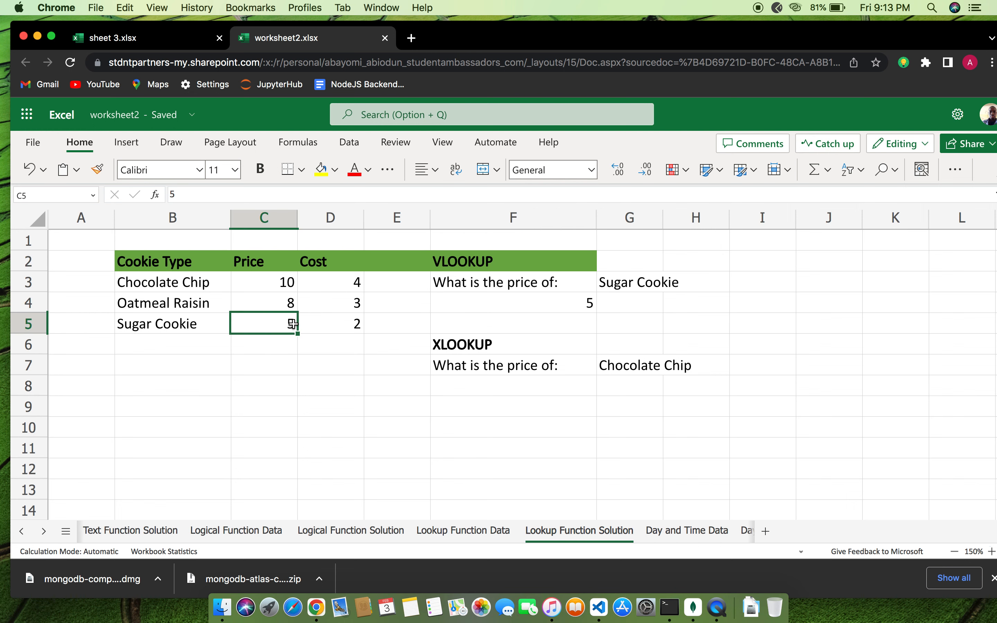
{"action": "double_click", "coordinate": [293, 325]}
{"action": "key", "text": "BackSpace"}
{"action": "type", "text": "200"}
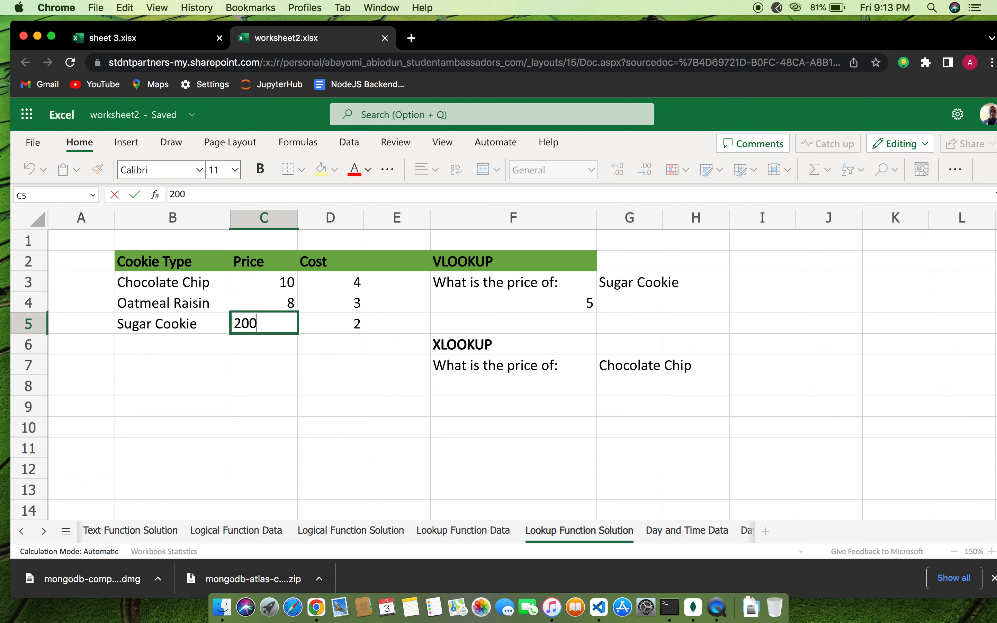
{"action": "key", "text": "Return"}
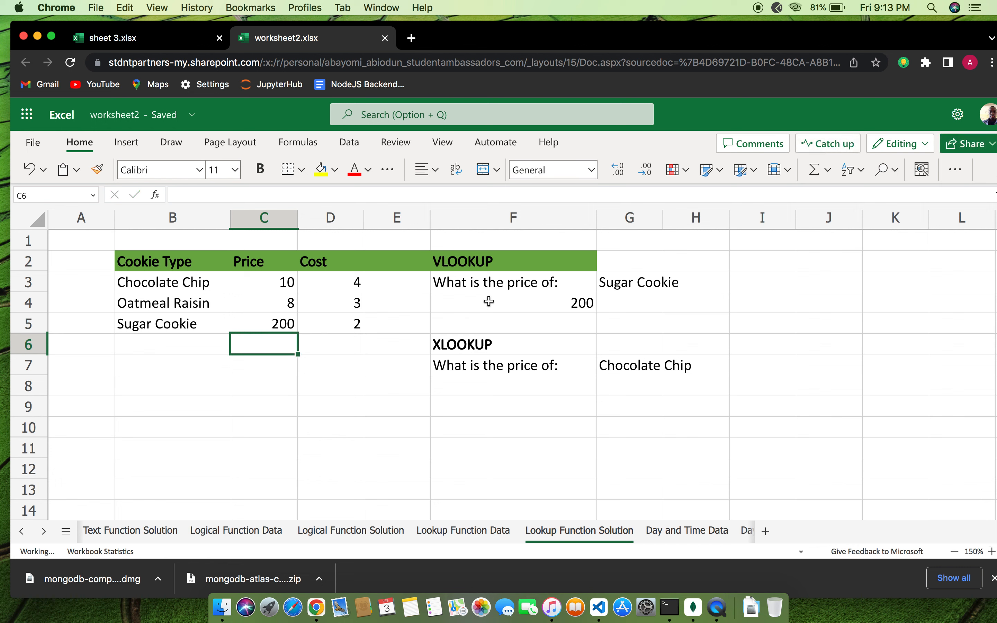
{"action": "left_click", "coordinate": [585, 305]}
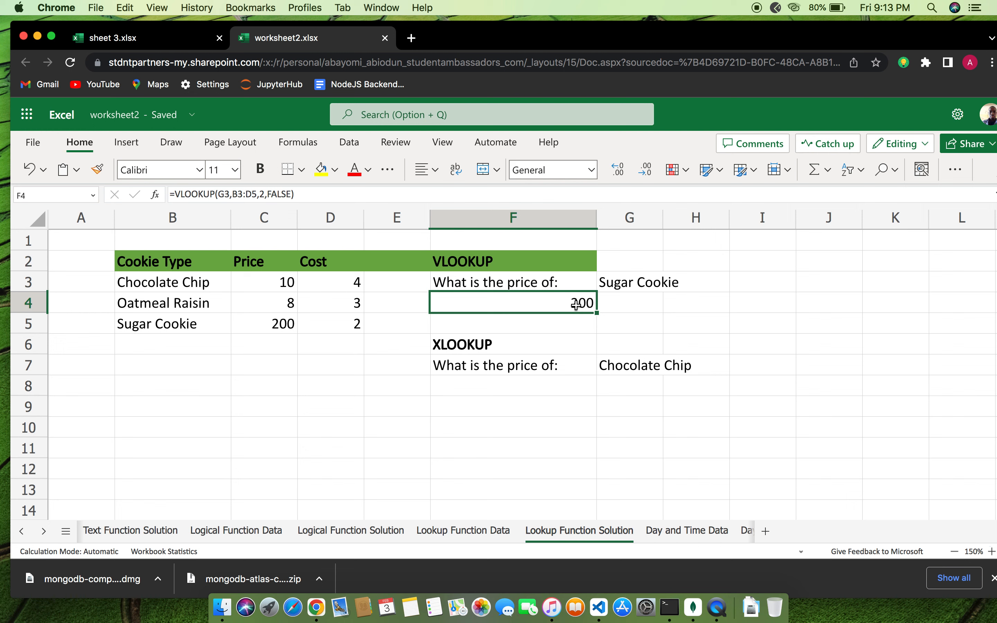
Inspect F4's VLOOKUP formula without changing it, then begin an XLOOKUP formula in F8
{"action": "double_click", "coordinate": [575, 304]}
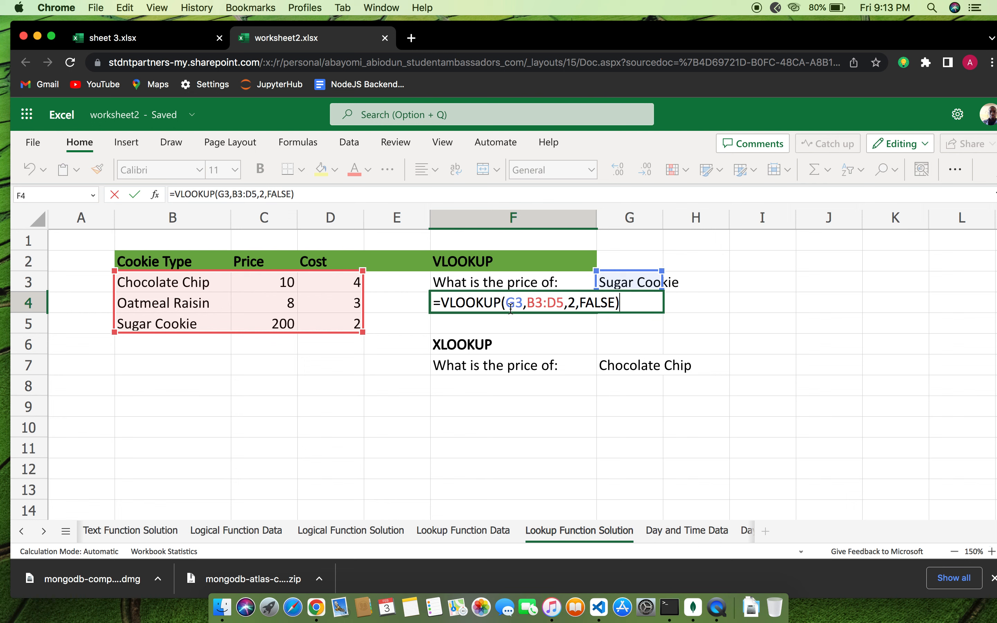
{"action": "left_click", "coordinate": [614, 305]}
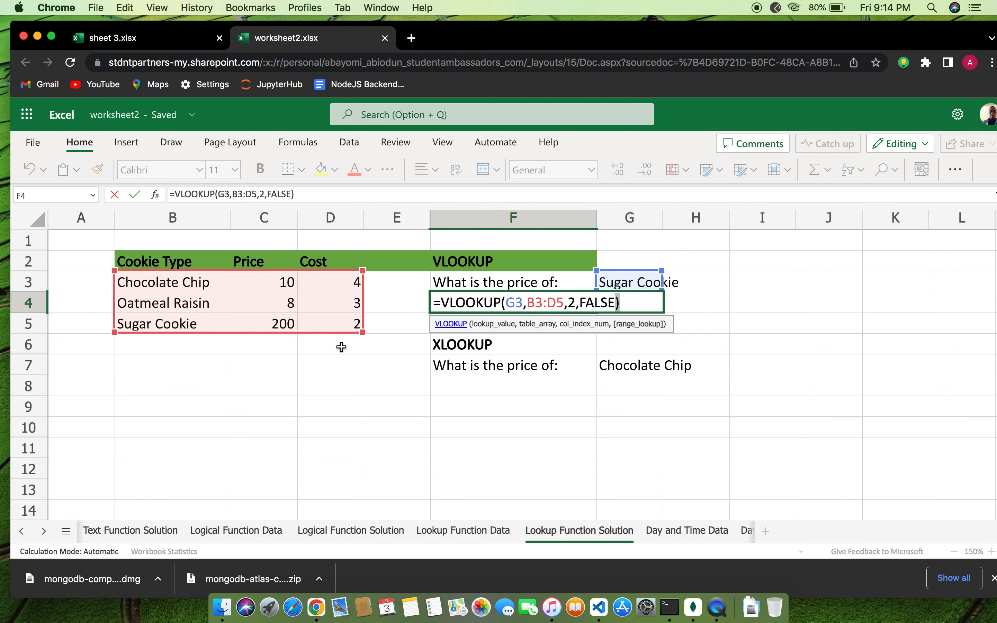
{"action": "left_click", "coordinate": [622, 302]}
{"action": "key", "text": "Return"}
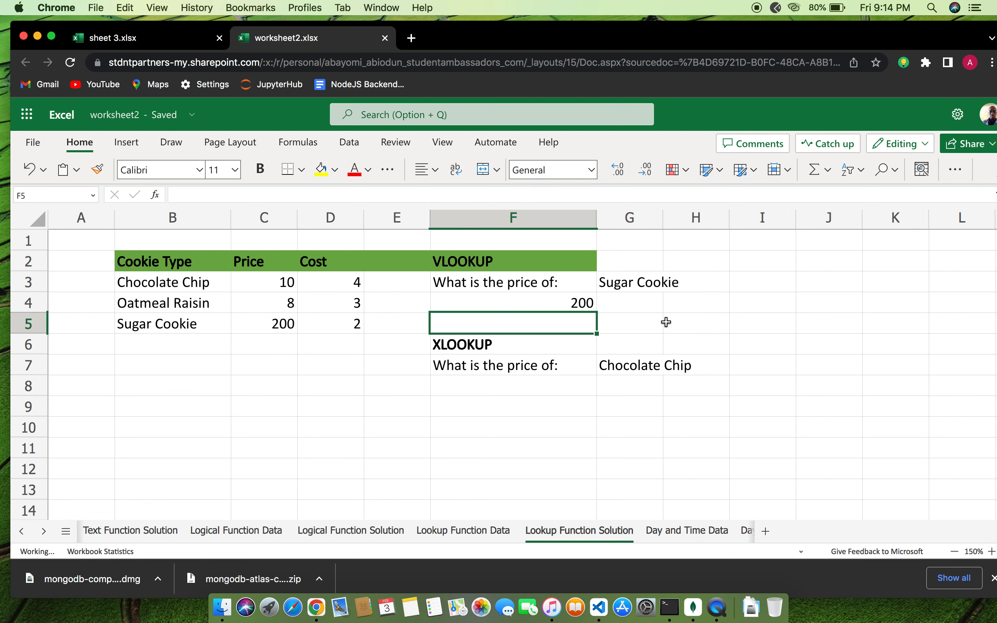
{"action": "left_click", "coordinate": [546, 379]}
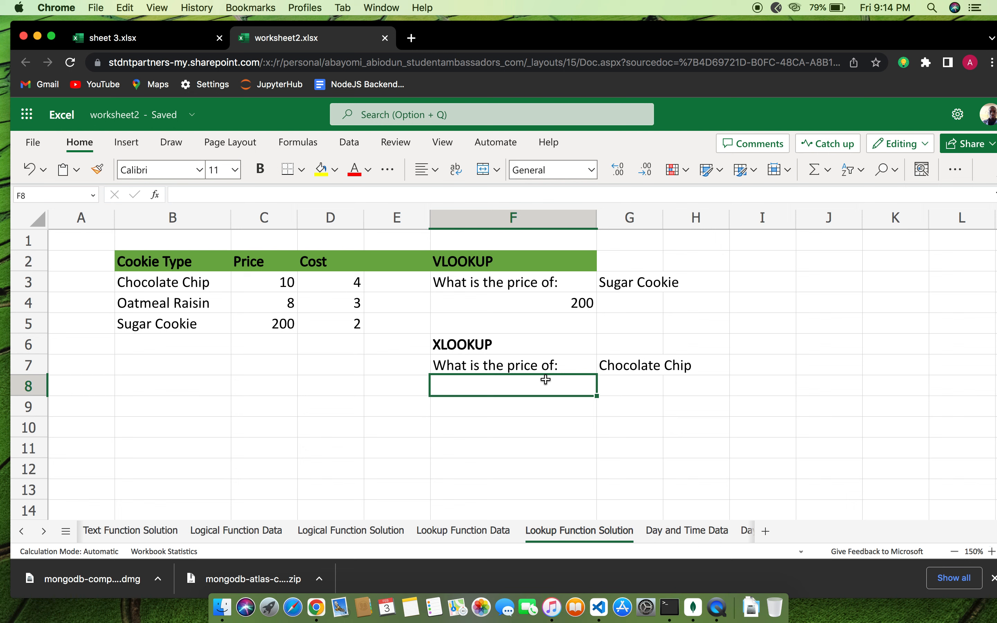
{"action": "type", "text": "="}
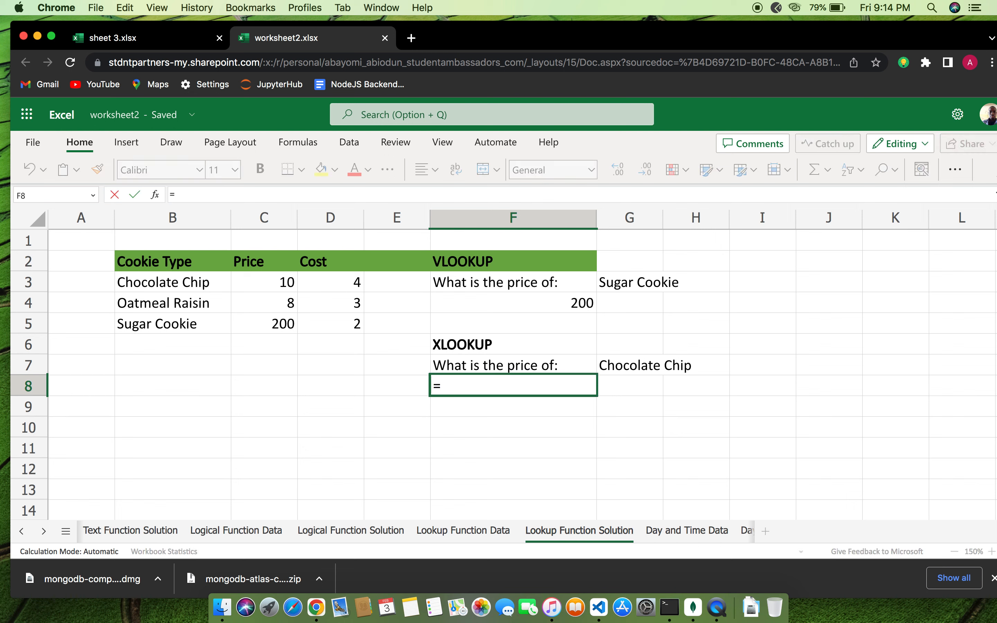
{"action": "type", "text": "xlook"}
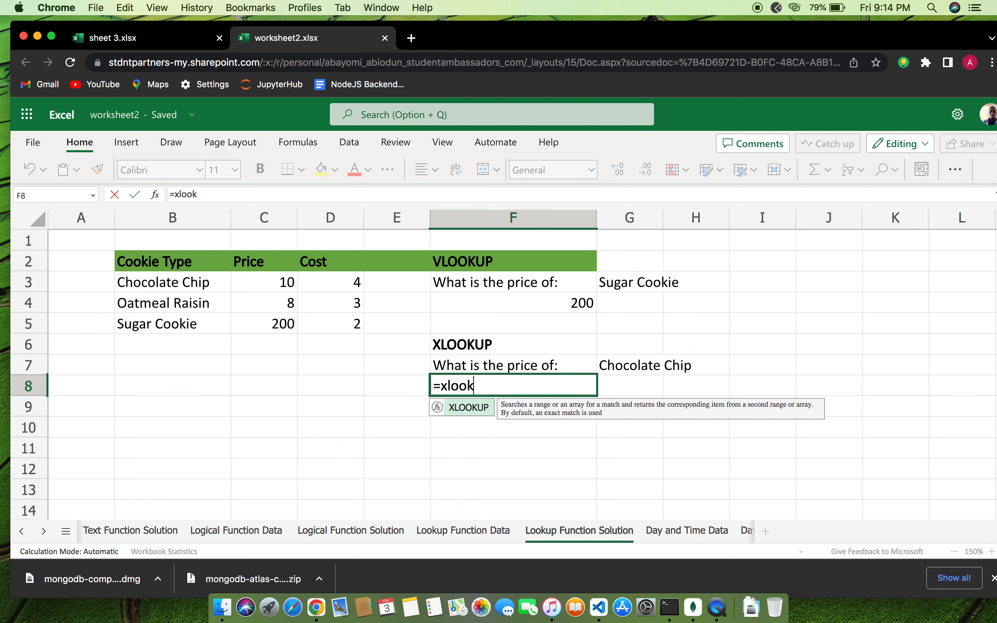
{"action": "type", "text": "iup"}
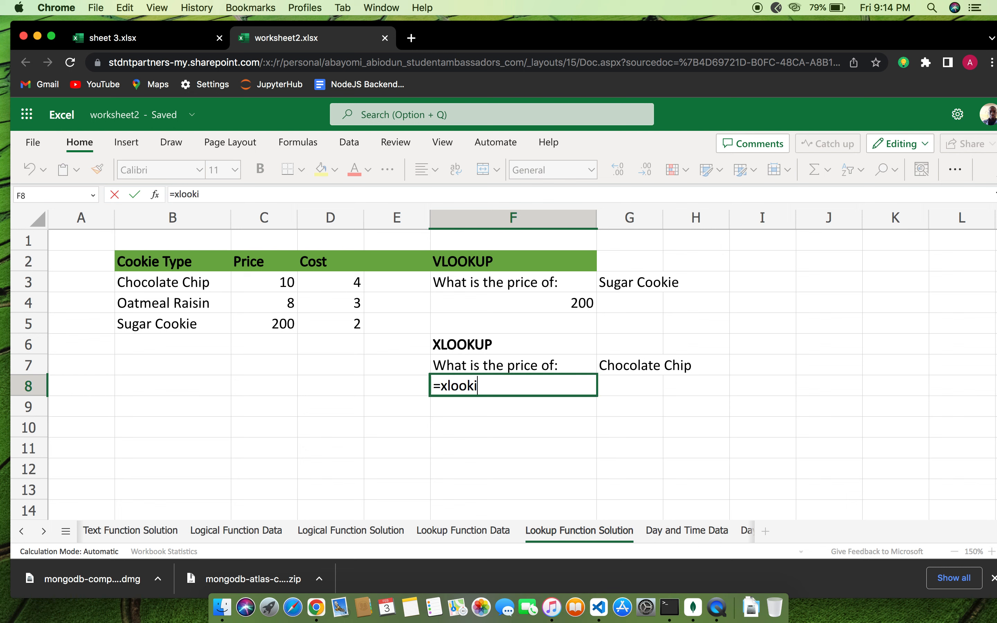
Fix the function name and write =xlookup(G7,B:B,C:C) in F8
{"action": "key", "text": "BackSpace"}
{"action": "key", "text": "BackSpace"}
{"action": "key", "text": "BackSpace"}
{"action": "type", "text": "up"}
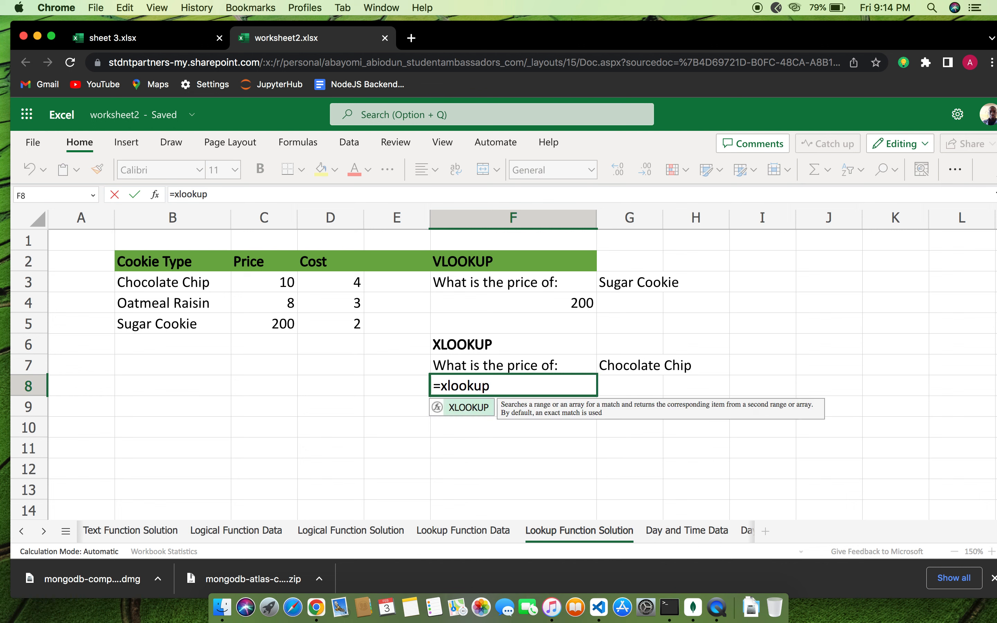
{"action": "type", "text": "("}
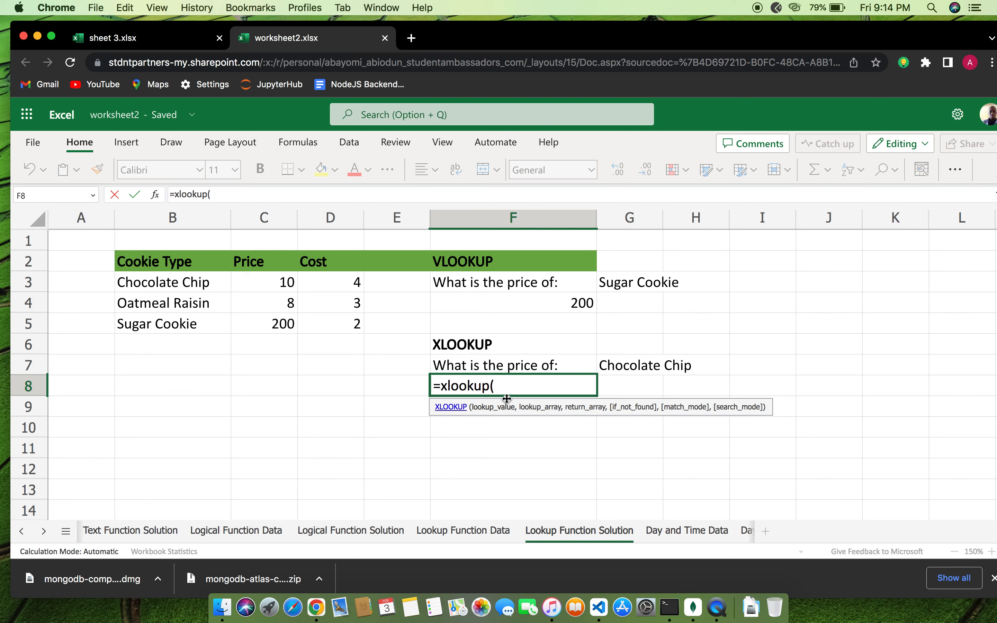
{"action": "type", "text": "G"}
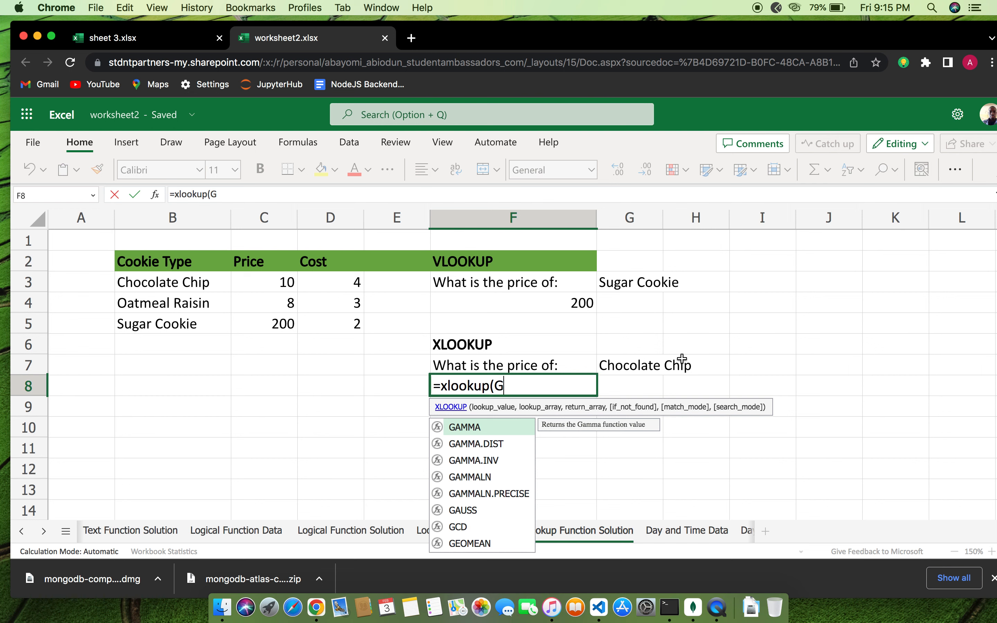
{"action": "type", "text": "7,"}
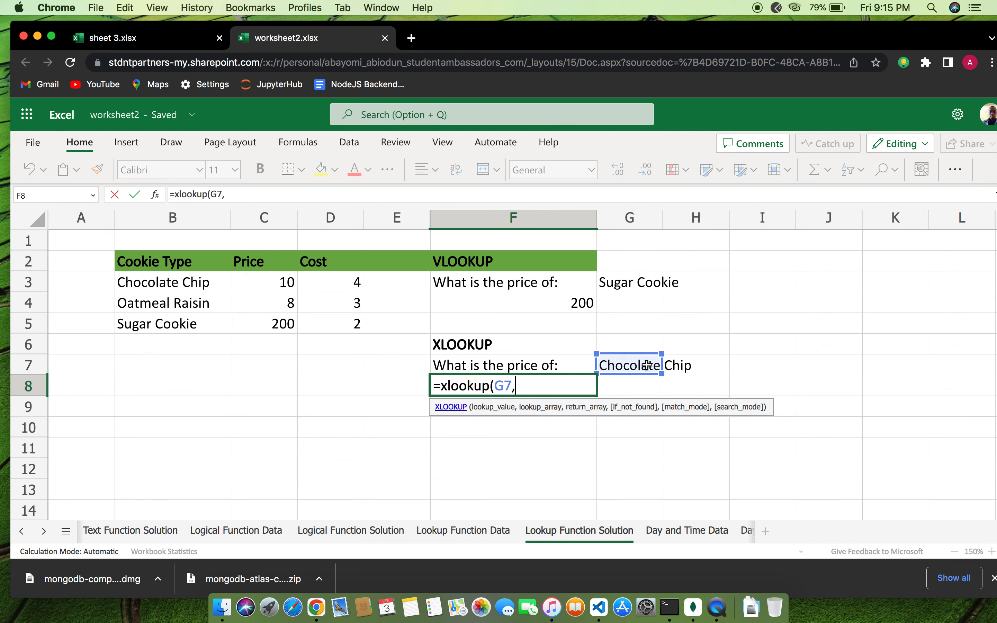
{"action": "type", "text": "B"}
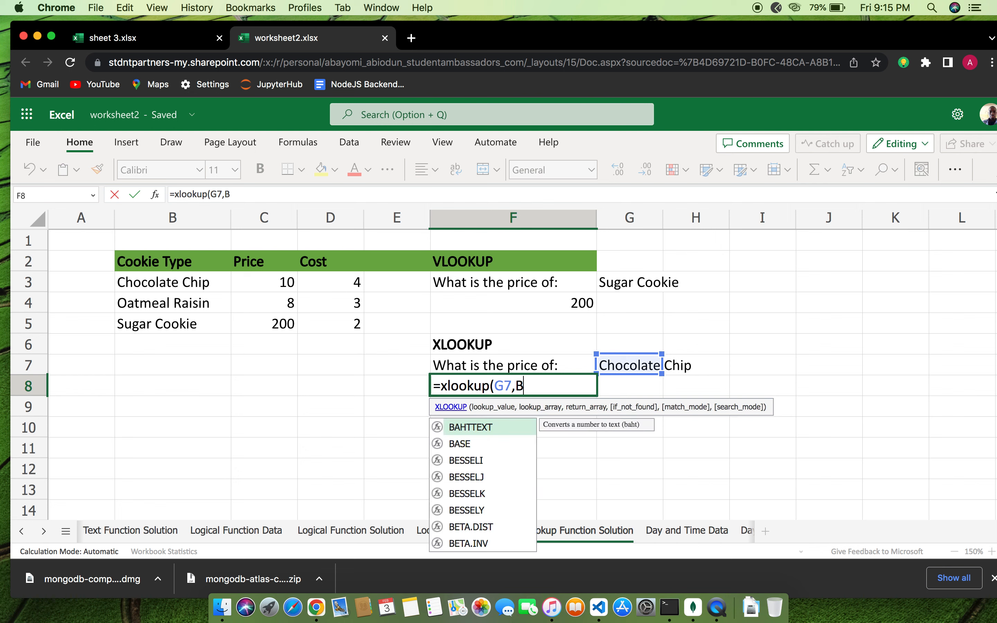
{"action": "type", "text": ":B"}
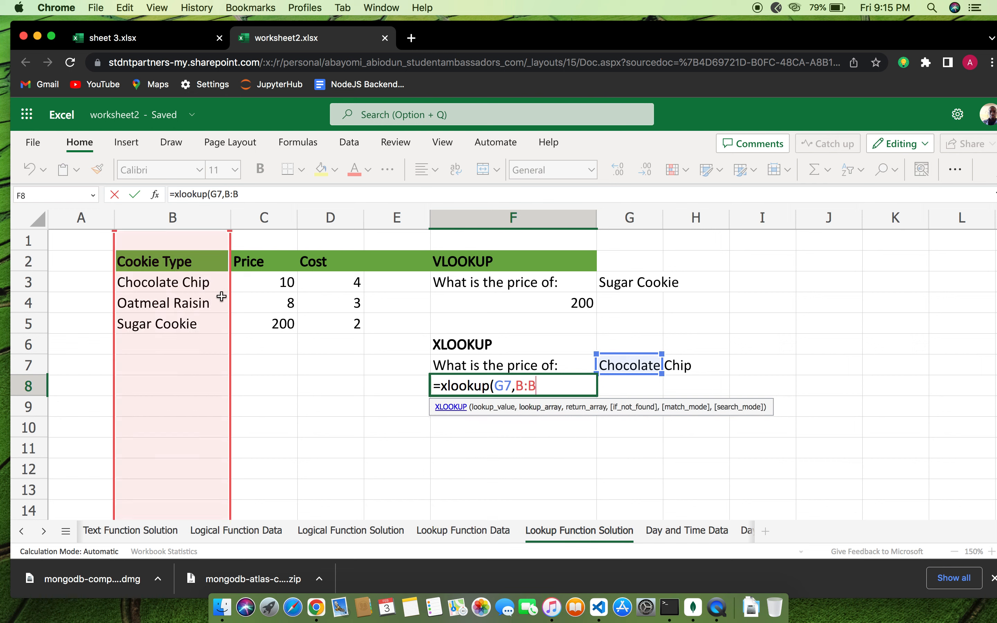
{"action": "type", "text": ",C:C"}
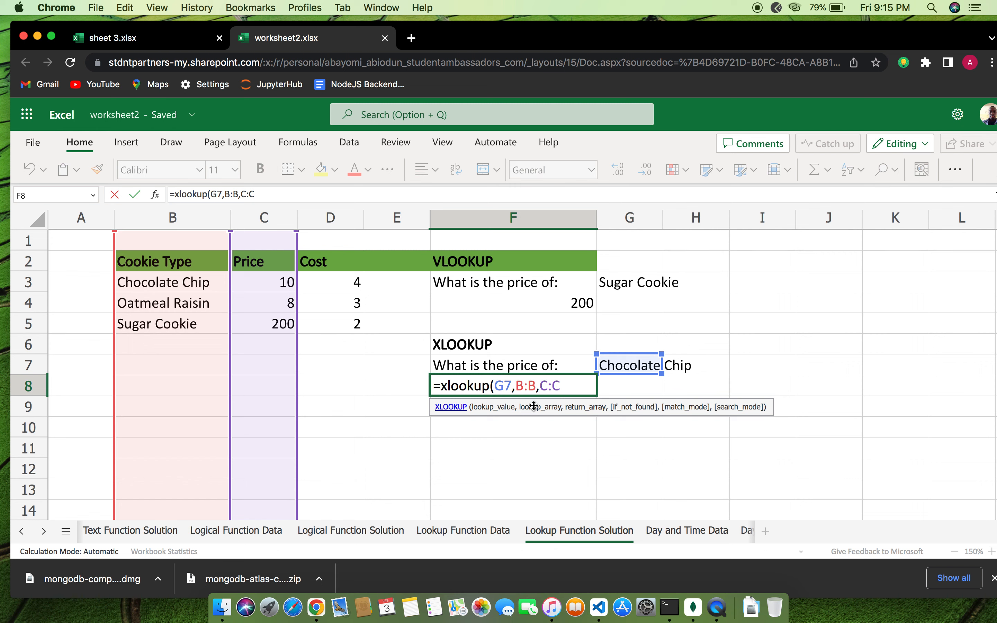
{"action": "type", "text": "0"}
{"action": "key", "text": "BackSpace"}
{"action": "type", "text": ")"}
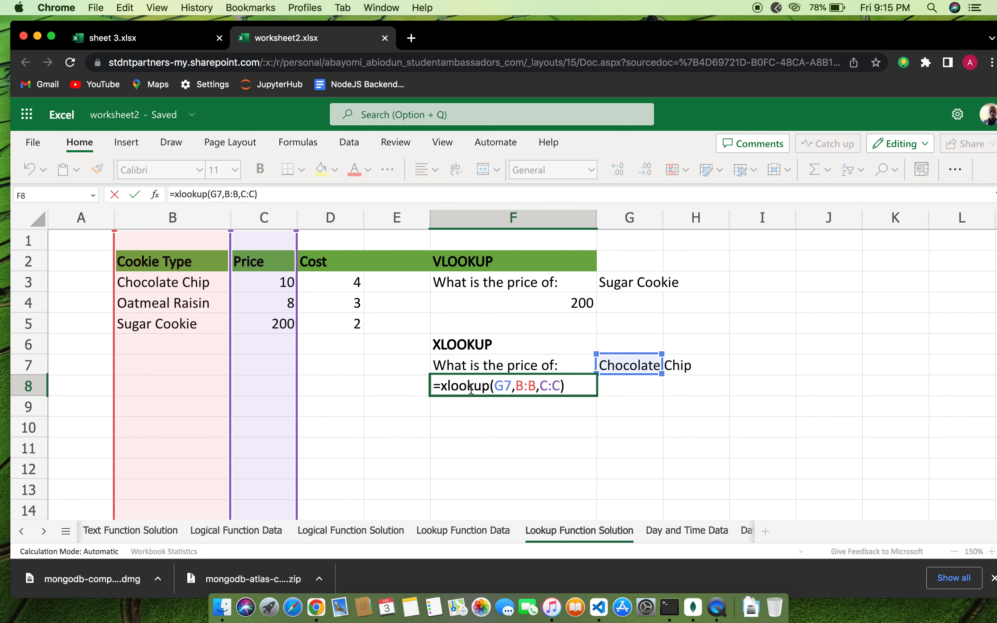
Check the G7 reference and commit F8's XLOOKUP, returning Chocolate Chip's price of 10
{"action": "left_click", "coordinate": [503, 383]}
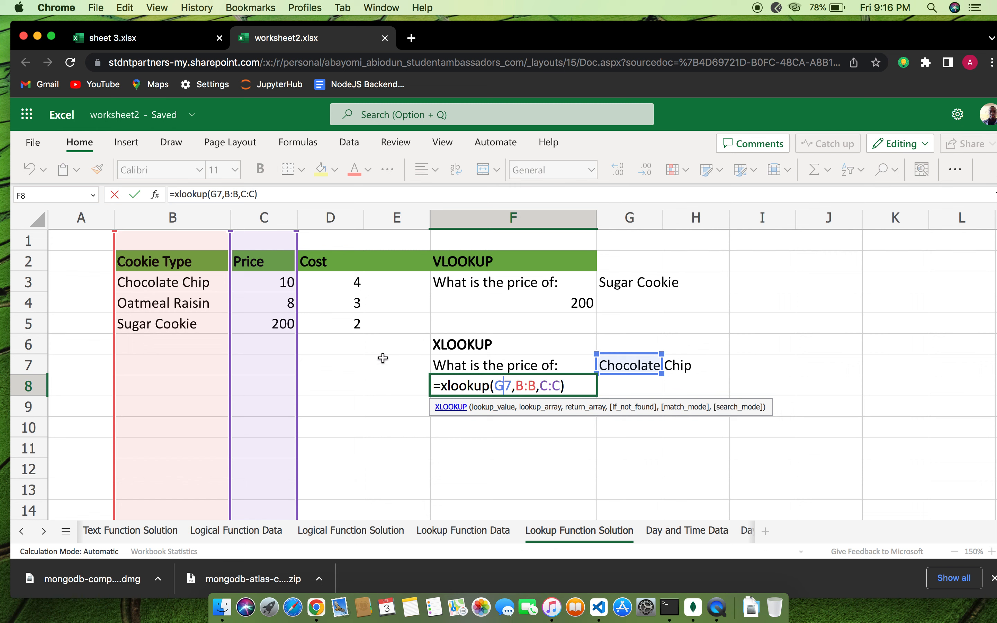
{"action": "key", "text": "Return"}
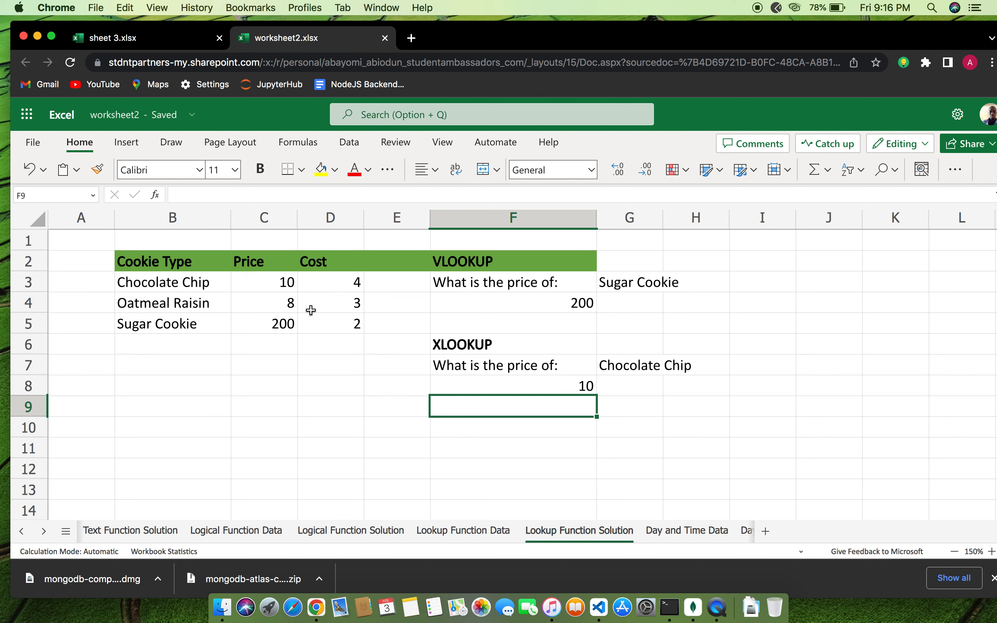
Raise Chocolate Chip's price in C3 to 100 and verify F8's XLOOKUP returns 100
{"action": "double_click", "coordinate": [287, 284]}
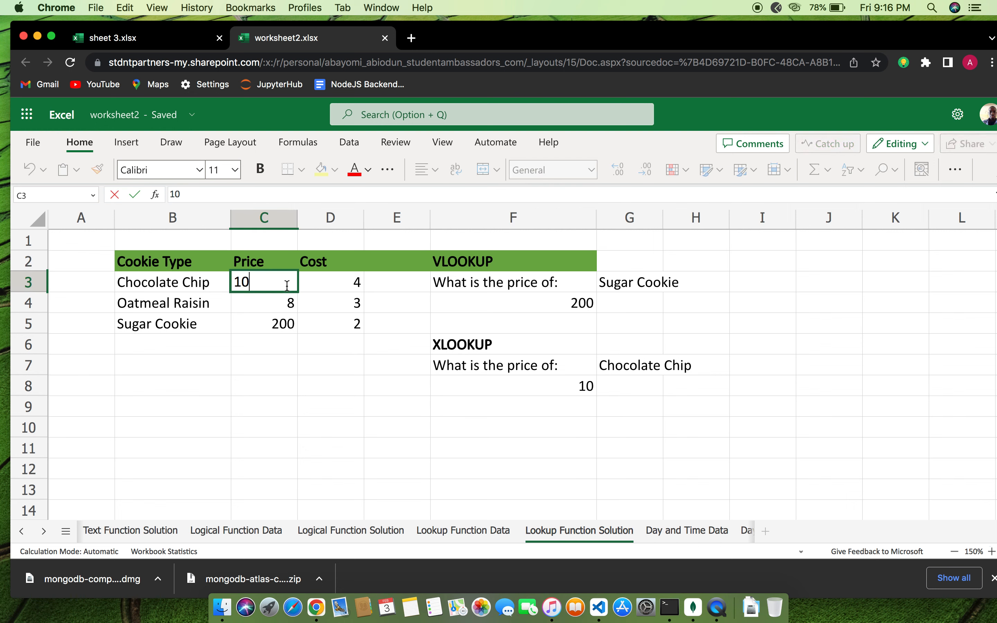
{"action": "type", "text": "0"}
{"action": "key", "text": "Return"}
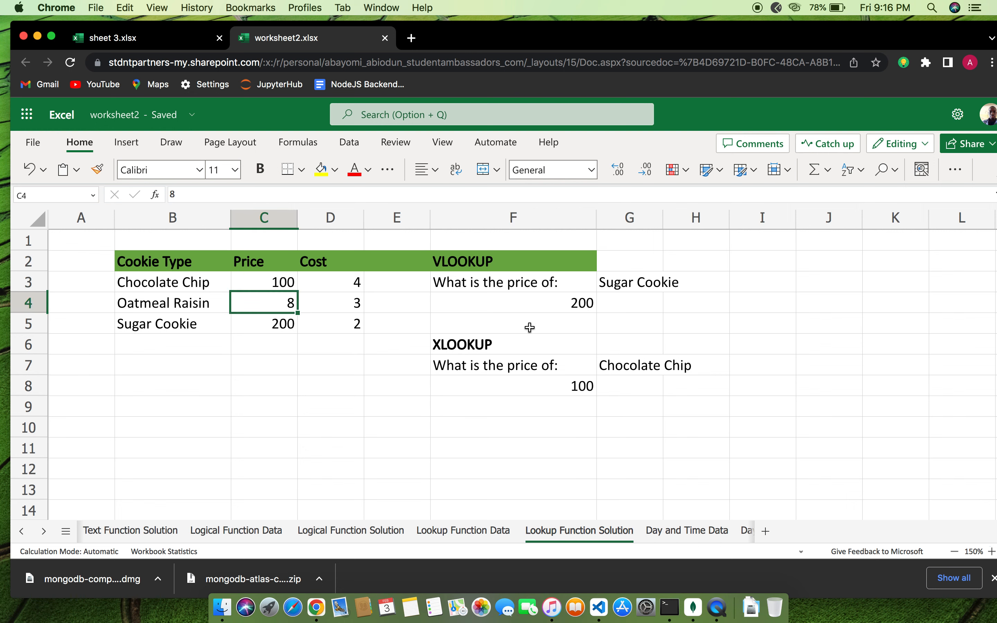
{"action": "double_click", "coordinate": [587, 386]}
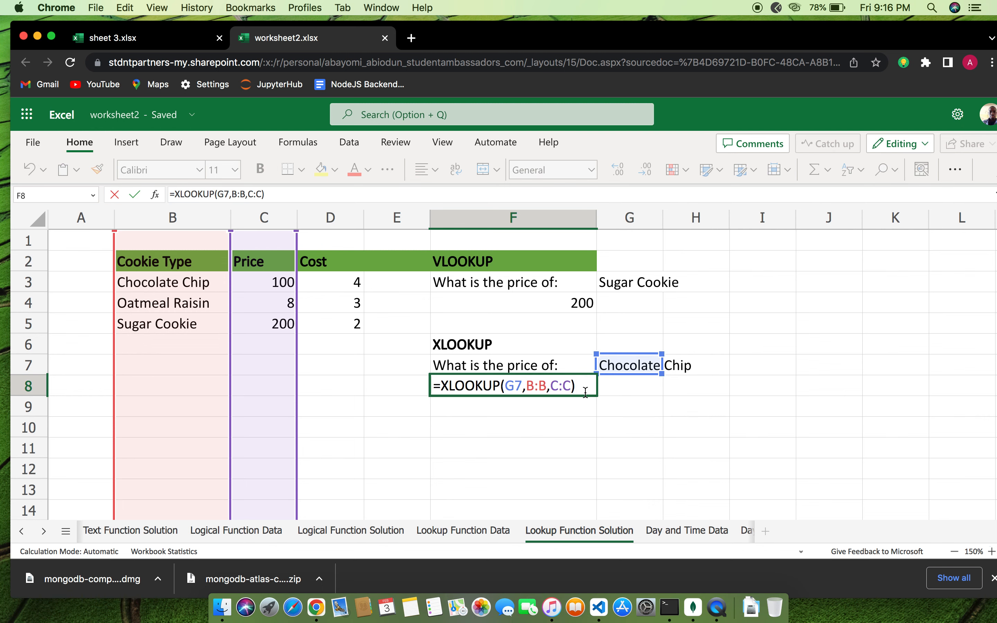
{"action": "key", "text": "Return"}
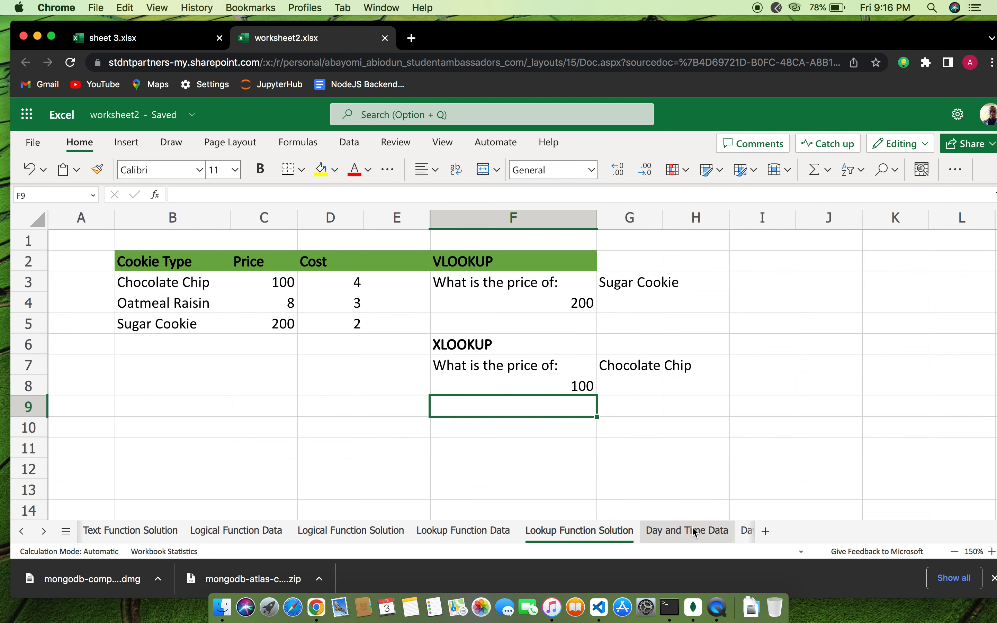
Go to the Day and Time Data sheet and select C3, the Solution cell for Today
{"action": "left_click", "coordinate": [694, 530]}
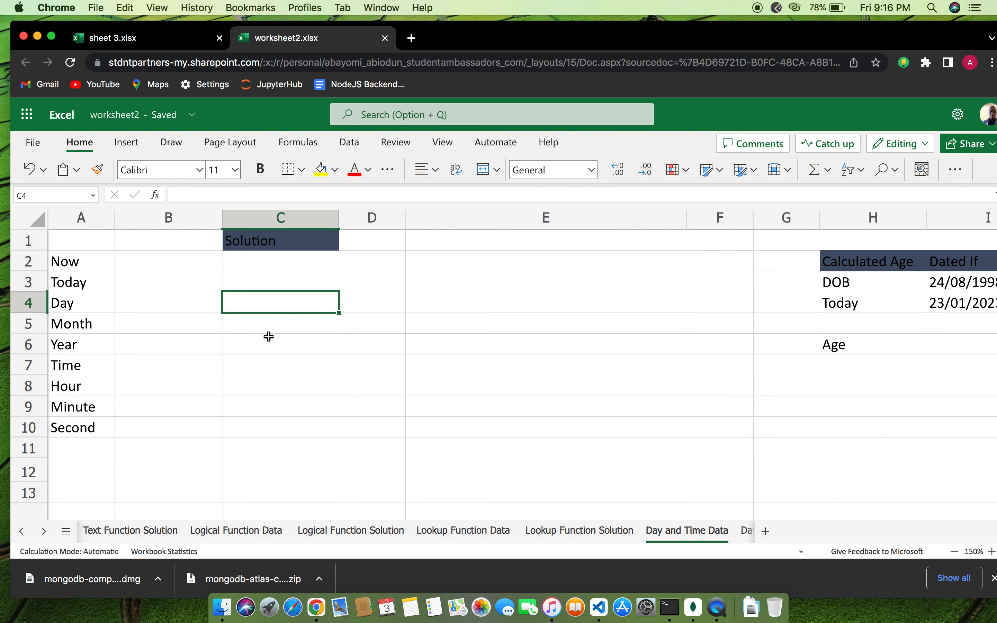
{"action": "left_click", "coordinate": [300, 272]}
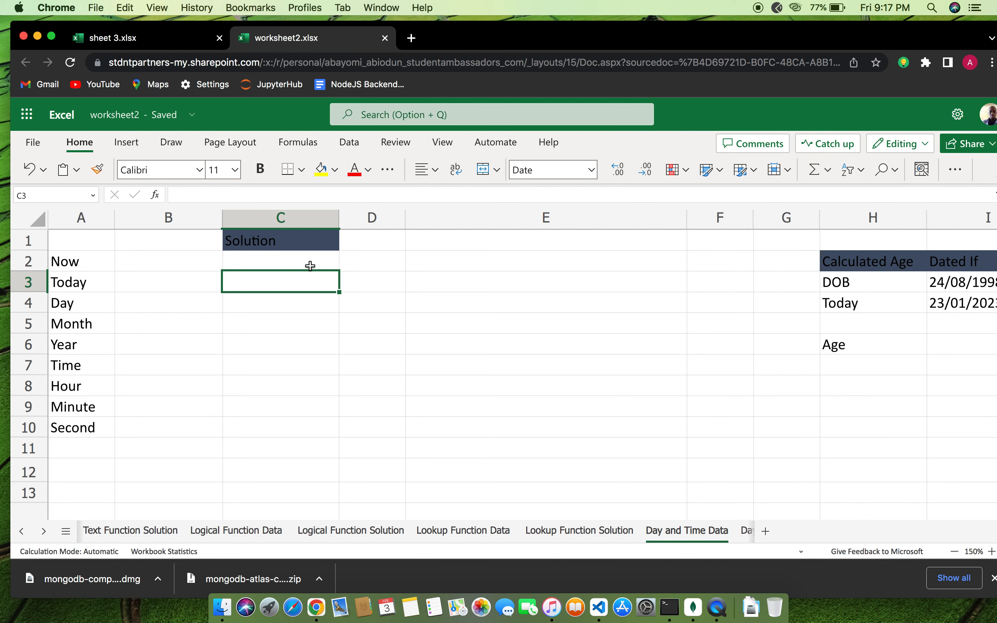
Enter =NOW() in C2 and =TODAY() in C3, showing 2/3/2023 21:18 and 2/3/2023
{"action": "left_click", "coordinate": [303, 260]}
{"action": "type", "text": "="}
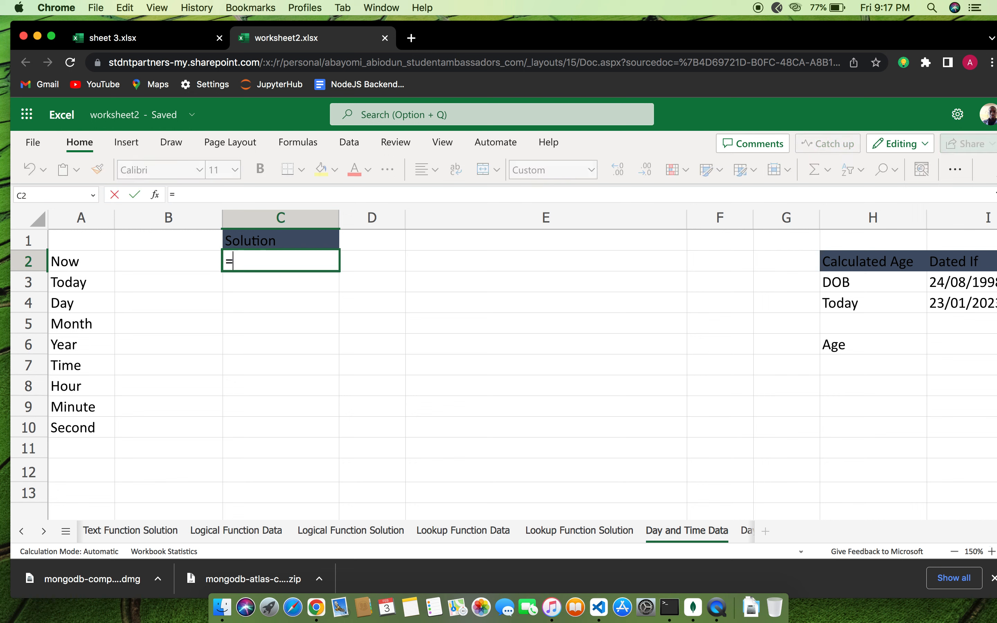
{"action": "type", "text": "N"}
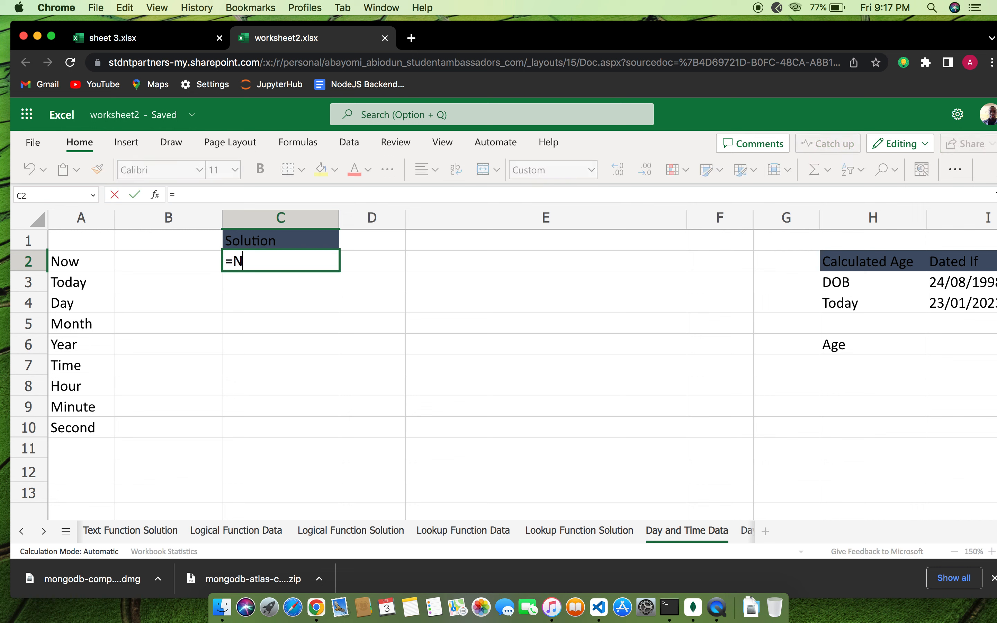
{"action": "type", "text": "OW)"}
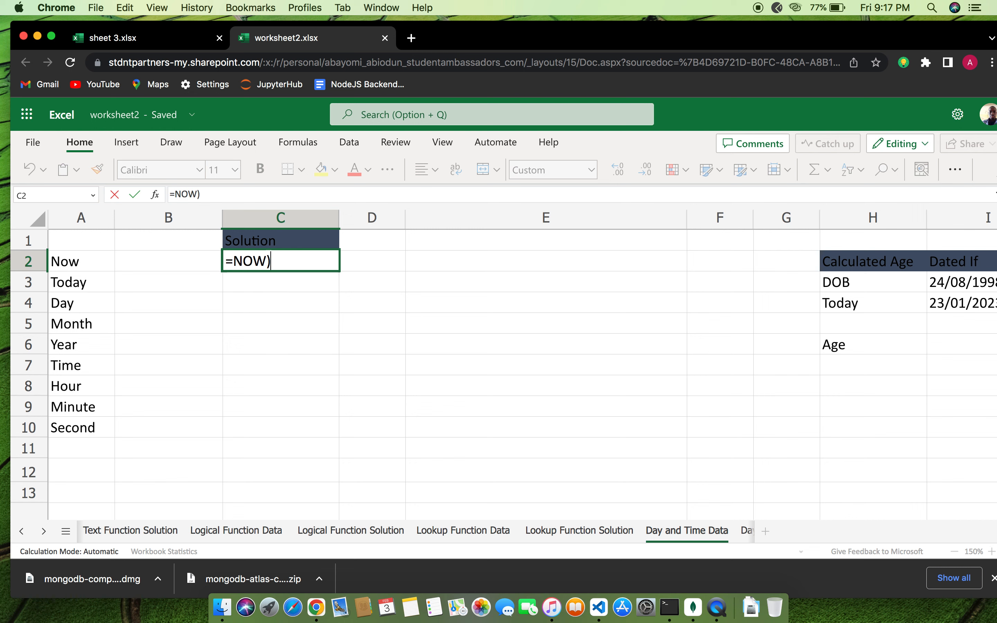
{"action": "key", "text": "BackSpace"}
{"action": "type", "text": "("}
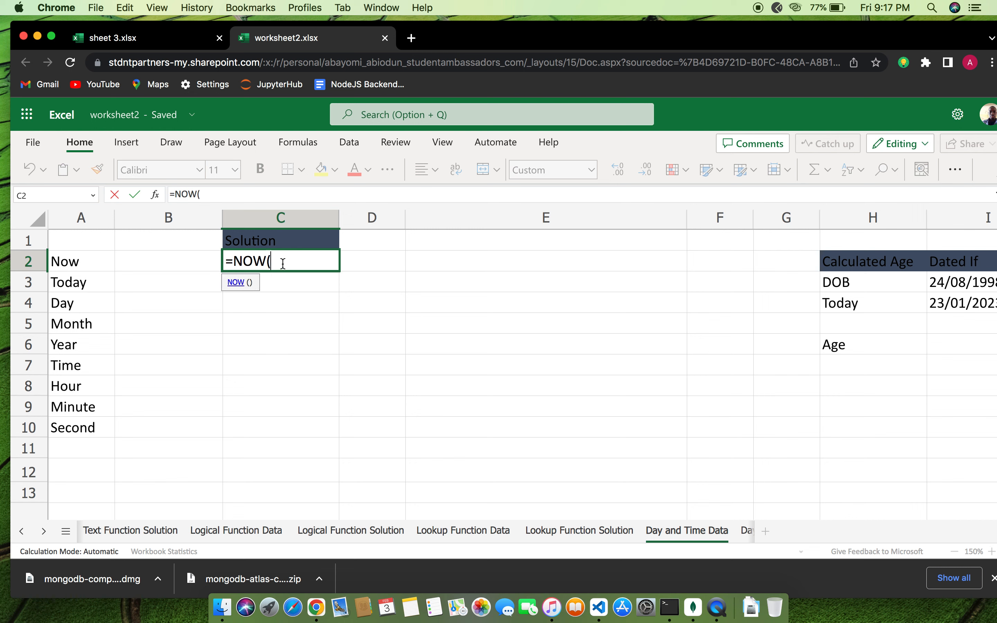
{"action": "type", "text": ")"}
{"action": "key", "text": "Return"}
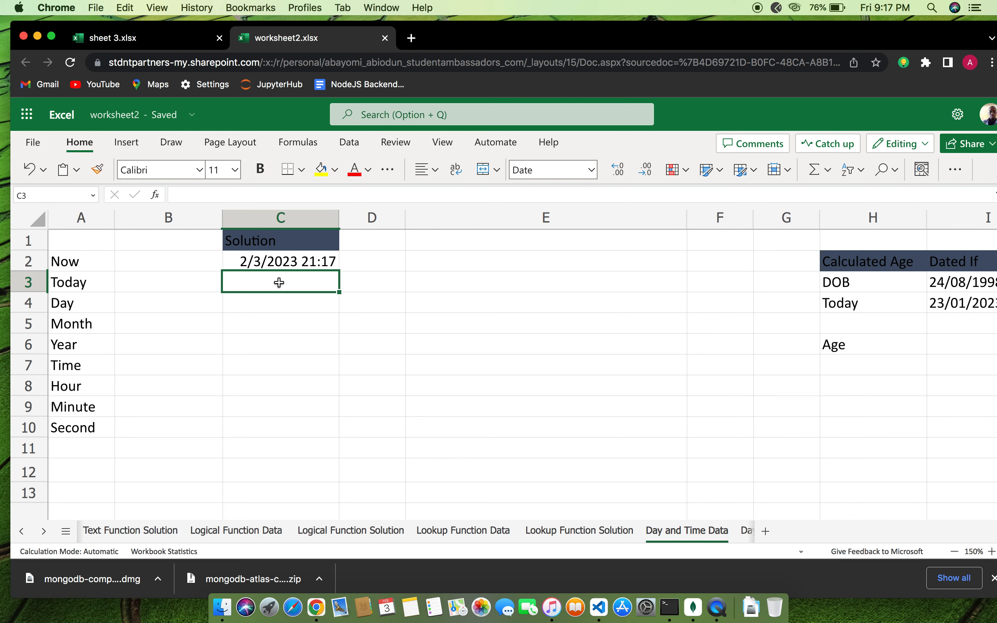
{"action": "type", "text": "="}
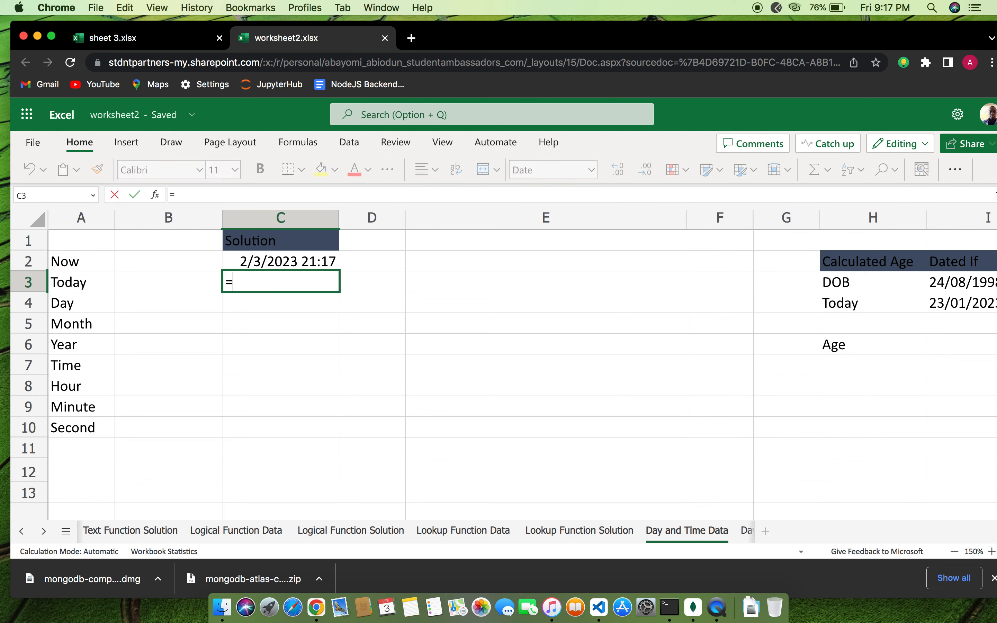
{"action": "type", "text": "TOD"}
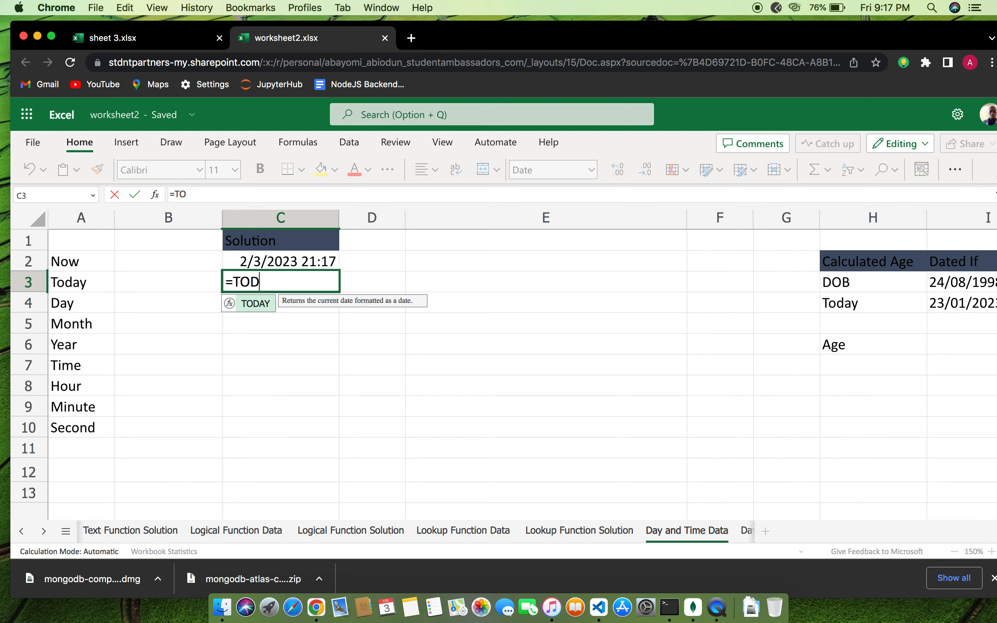
{"action": "type", "text": "AY()"}
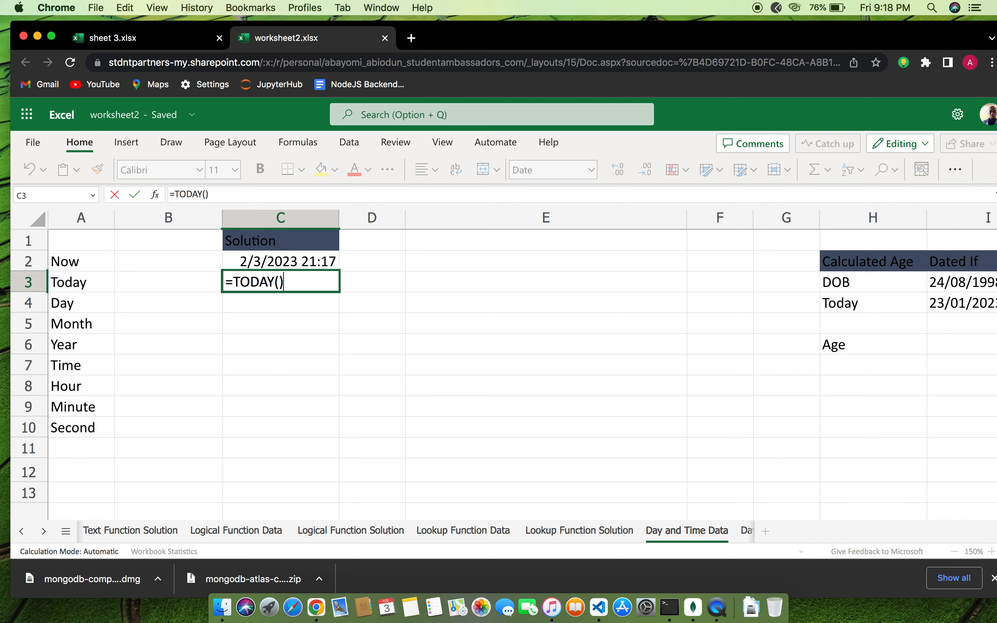
{"action": "key", "text": "Return"}
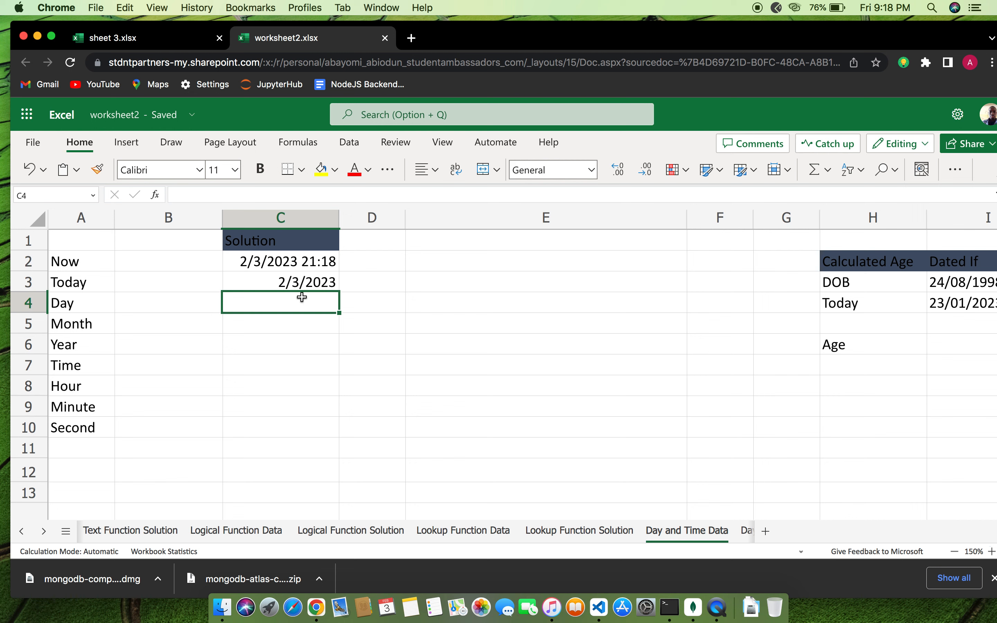
Enter =DAY(C2) in C4, returning day 3 from the Now date-time
{"action": "type", "text": "=DAY("}
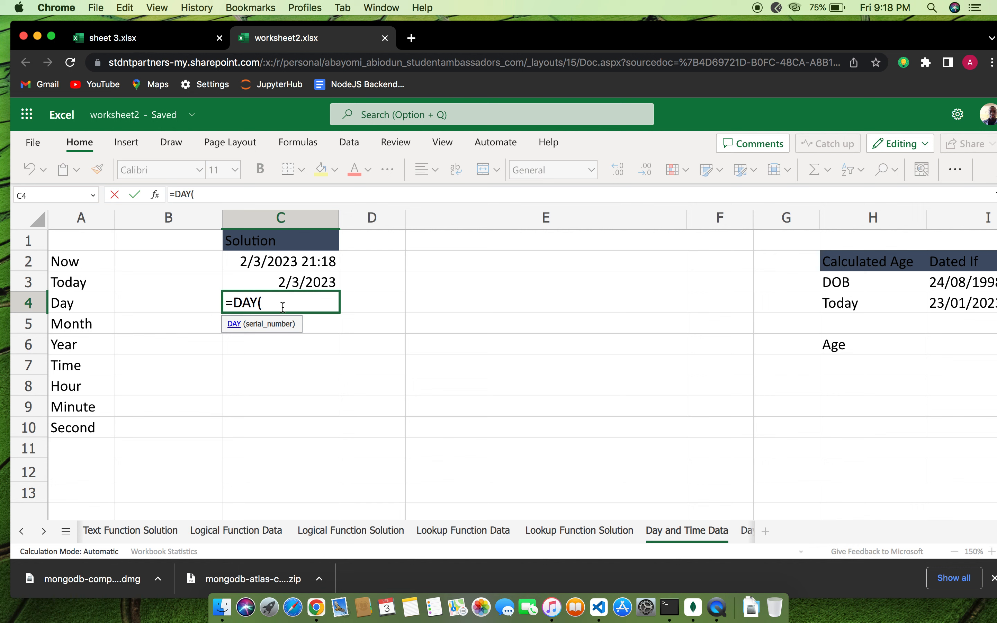
{"action": "type", "text": "C"}
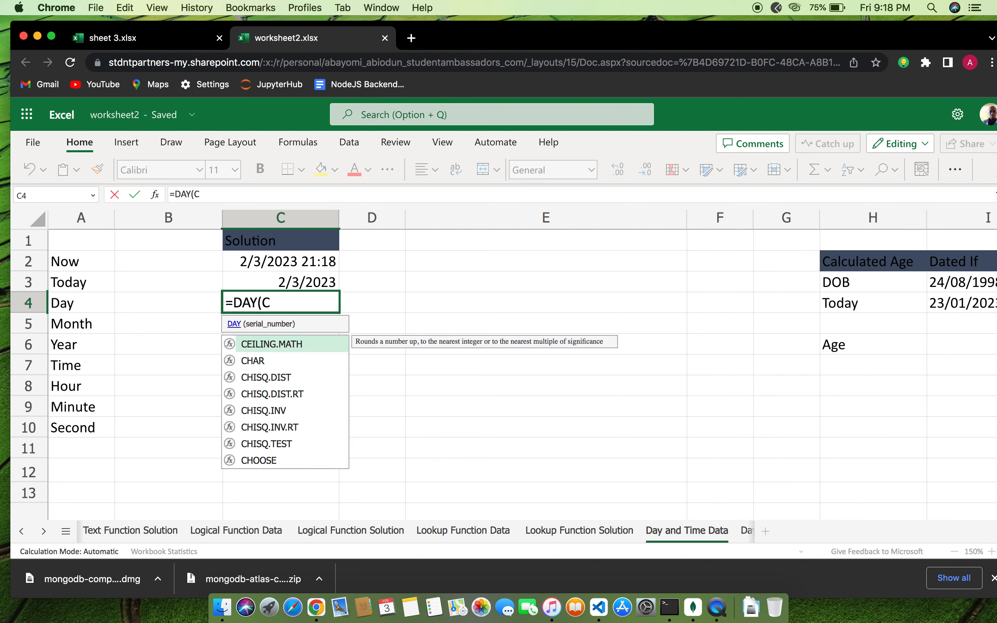
{"action": "type", "text": "3"}
{"action": "key", "text": "BackSpace"}
{"action": "type", "text": "2"}
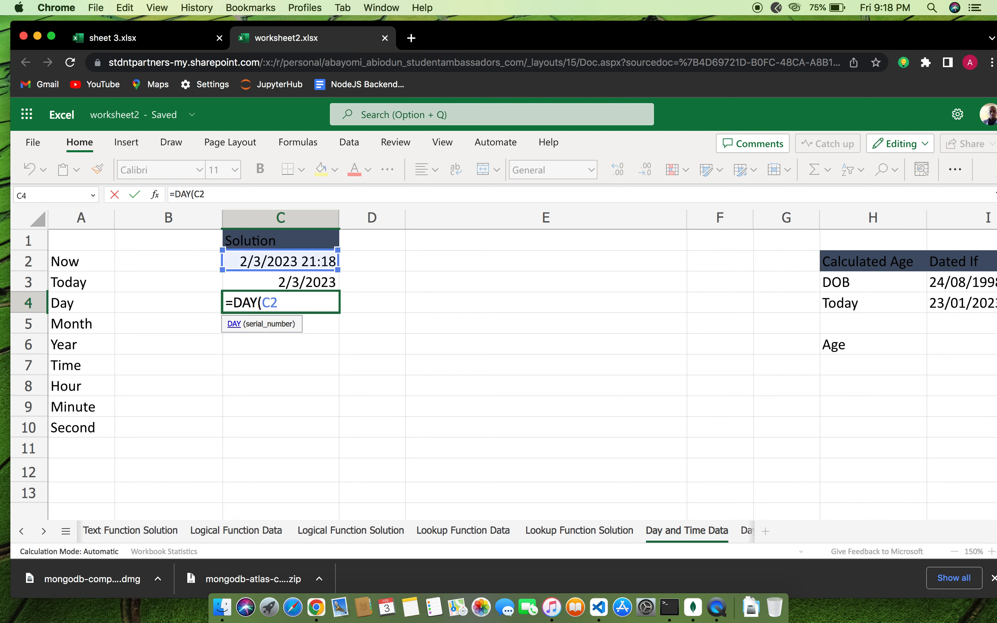
{"action": "type", "text": "("}
{"action": "key", "text": "BackSpace"}
{"action": "type", "text": ")"}
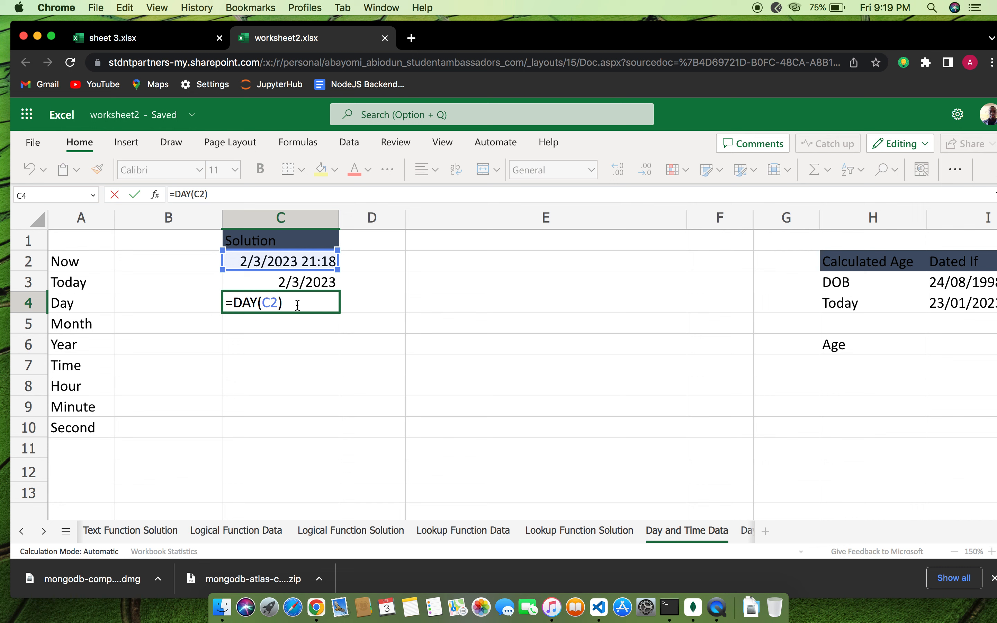
{"action": "key", "text": "Return"}
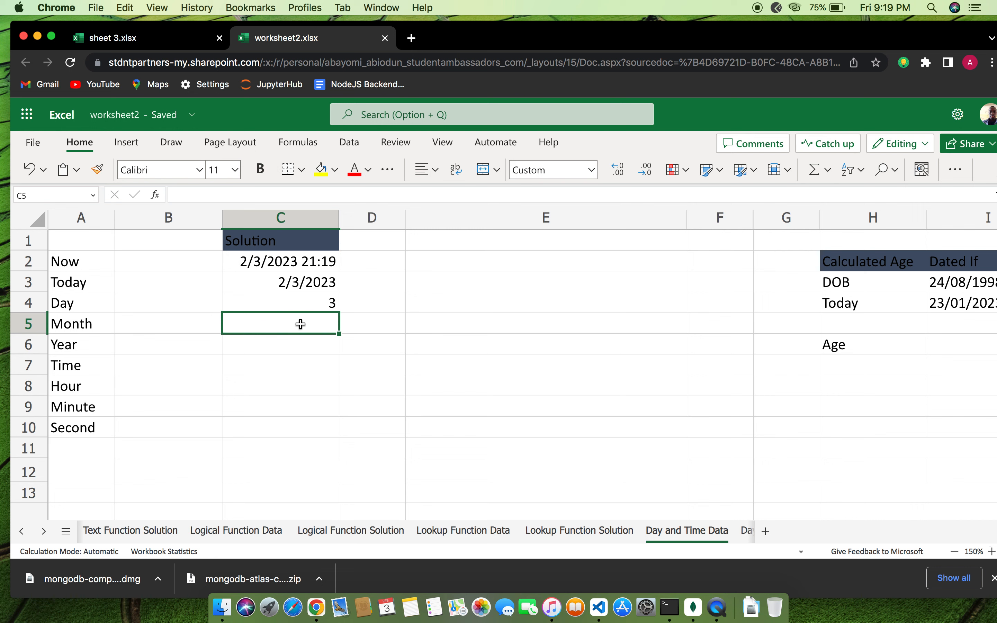
Enter =MONTH(C2) in C5 and recheck it, though it still displays 12:00 AM
{"action": "type", "text": "="}
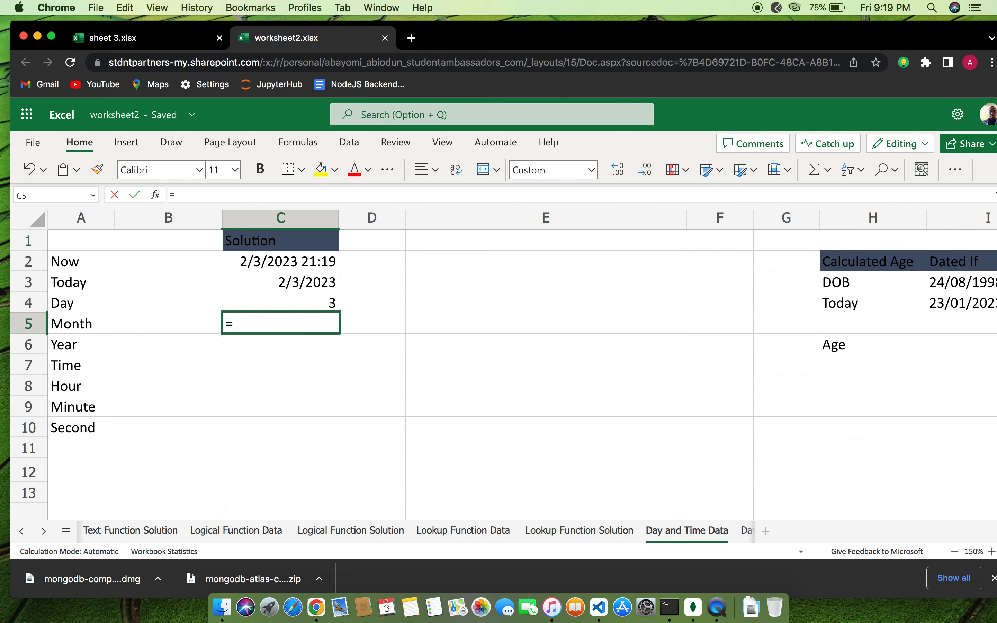
{"action": "type", "text": "MONT"}
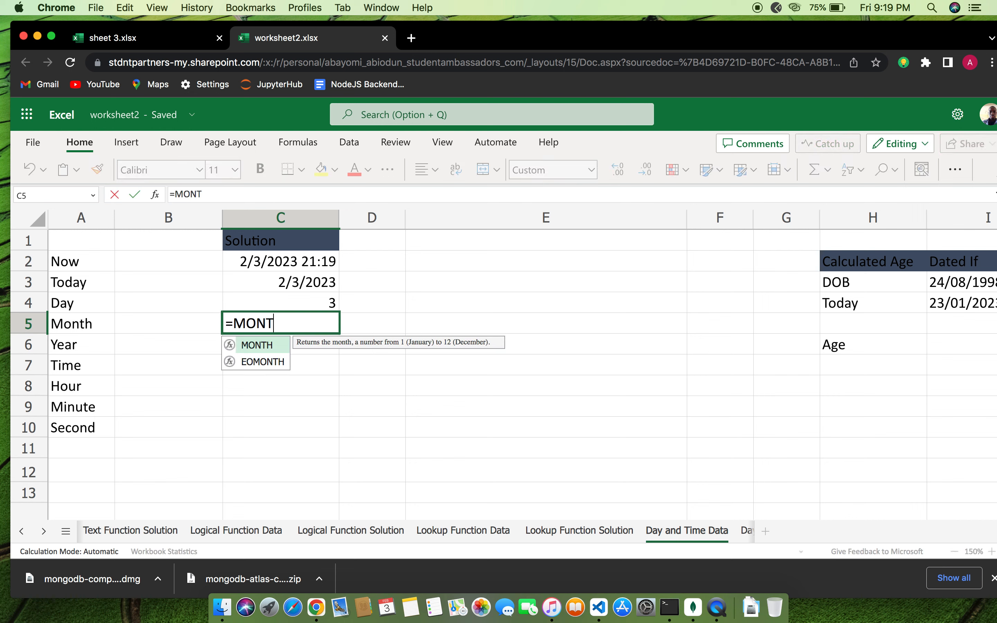
{"action": "type", "text": "H("}
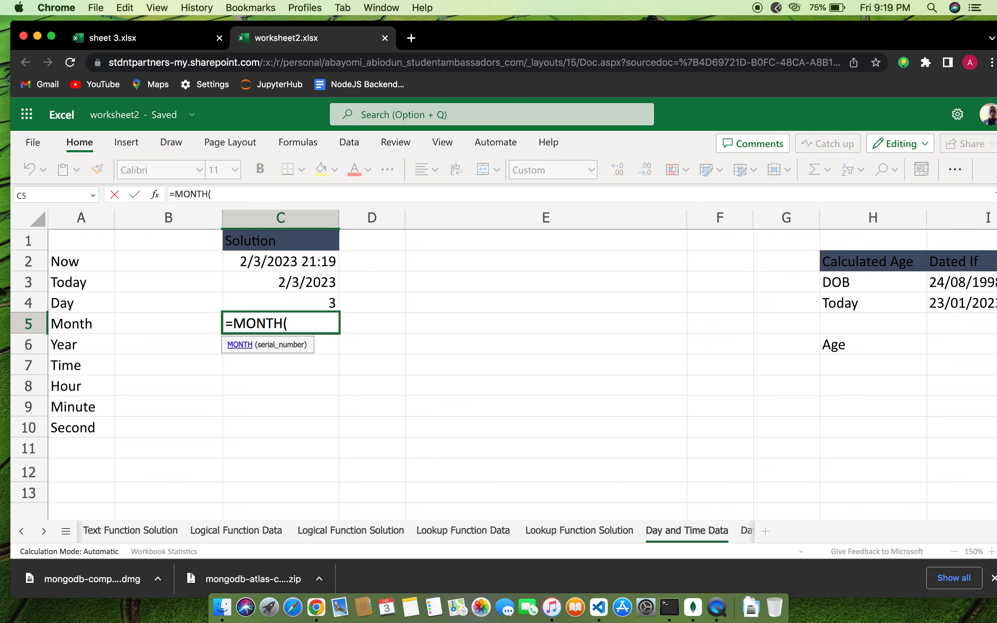
{"action": "type", "text": "C"}
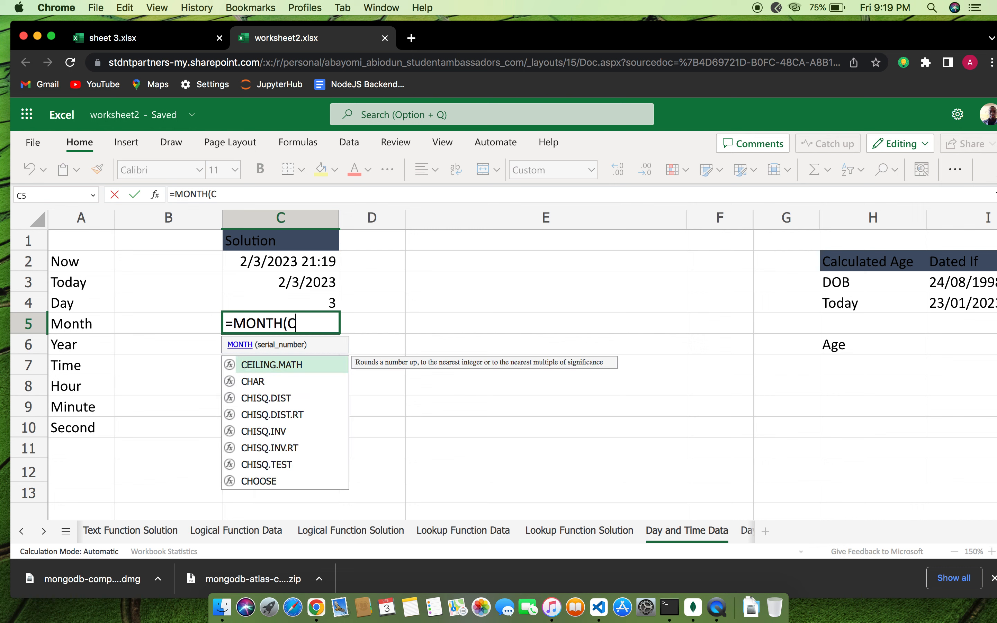
{"action": "type", "text": "2"}
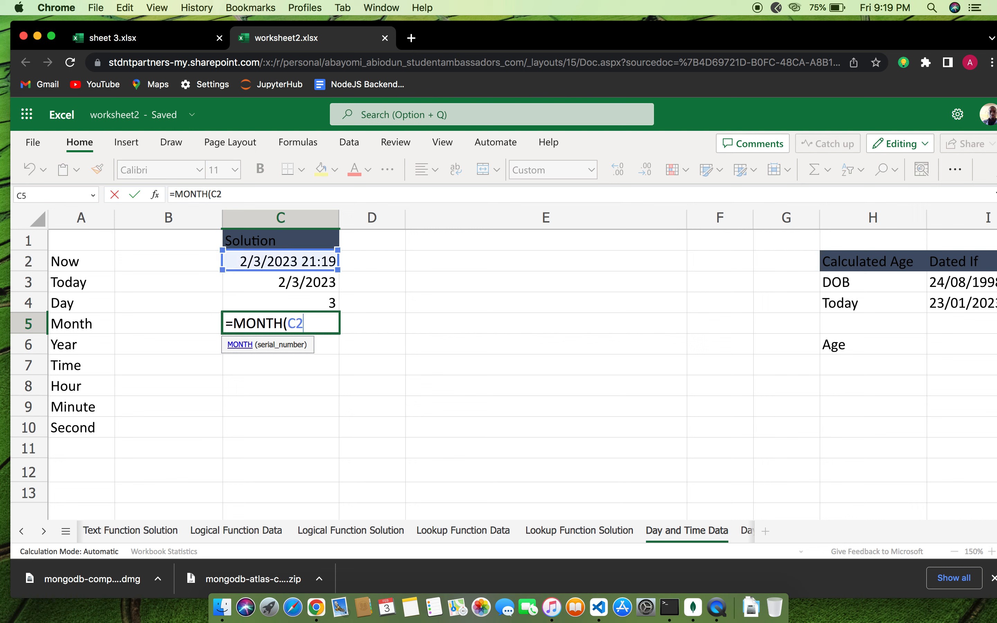
{"action": "type", "text": ")"}
{"action": "key", "text": "Return"}
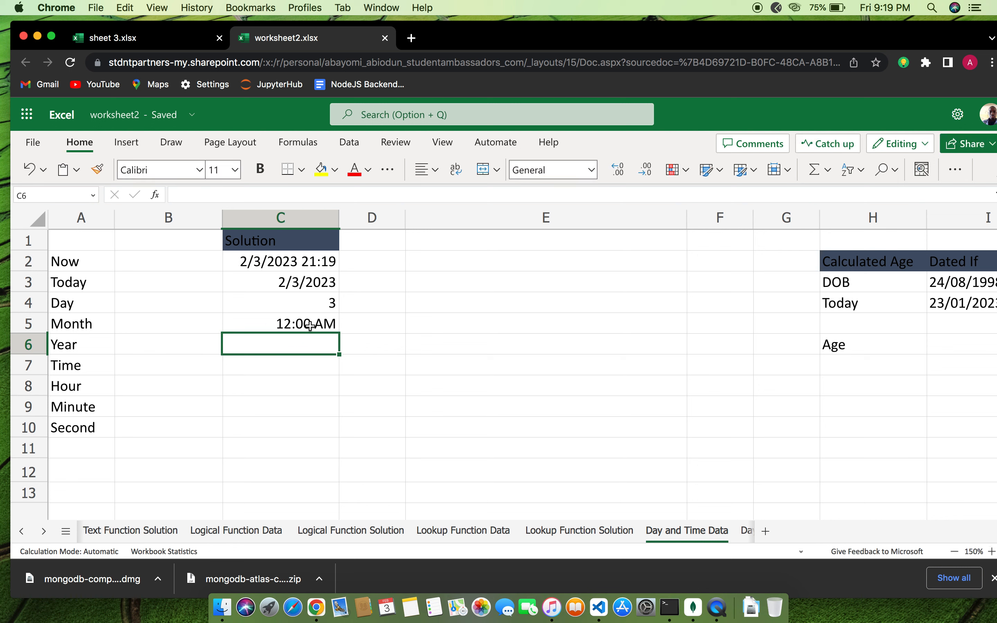
{"action": "left_click", "coordinate": [327, 324]}
{"action": "double_click", "coordinate": [327, 323]}
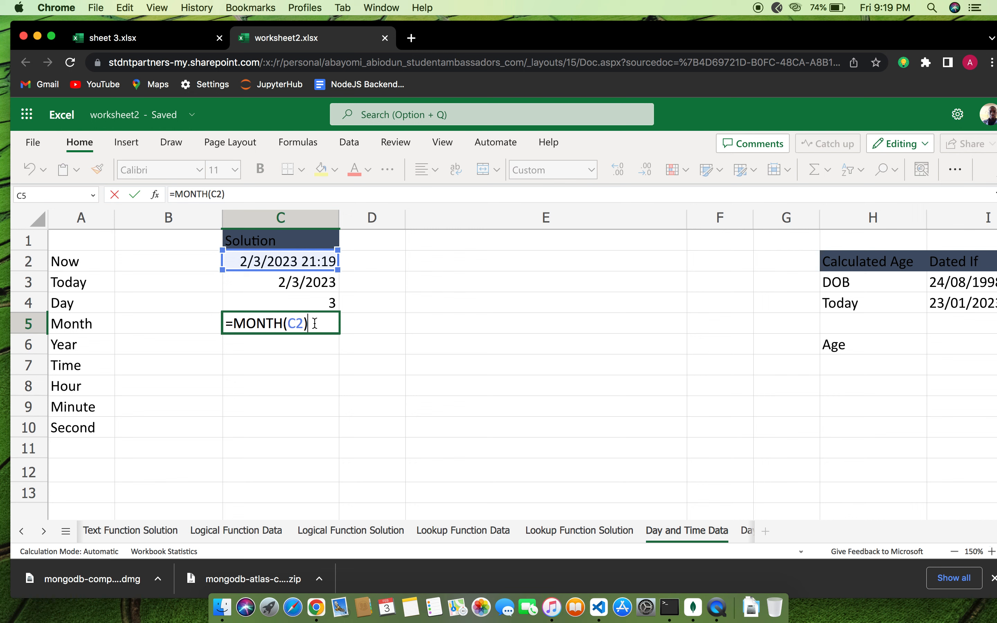
{"action": "key", "text": "Return"}
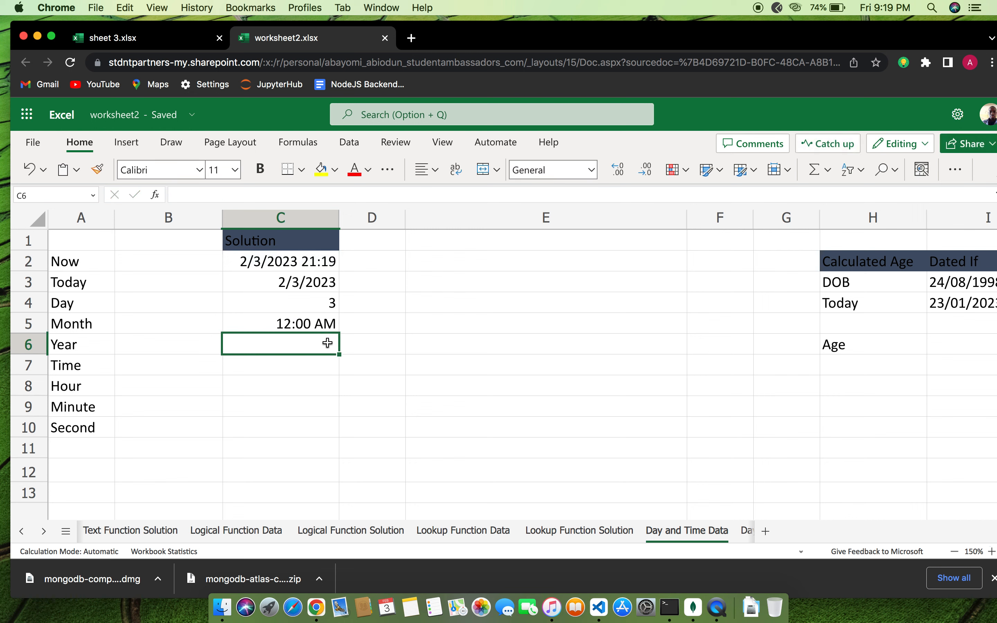
{"action": "left_click", "coordinate": [319, 321]}
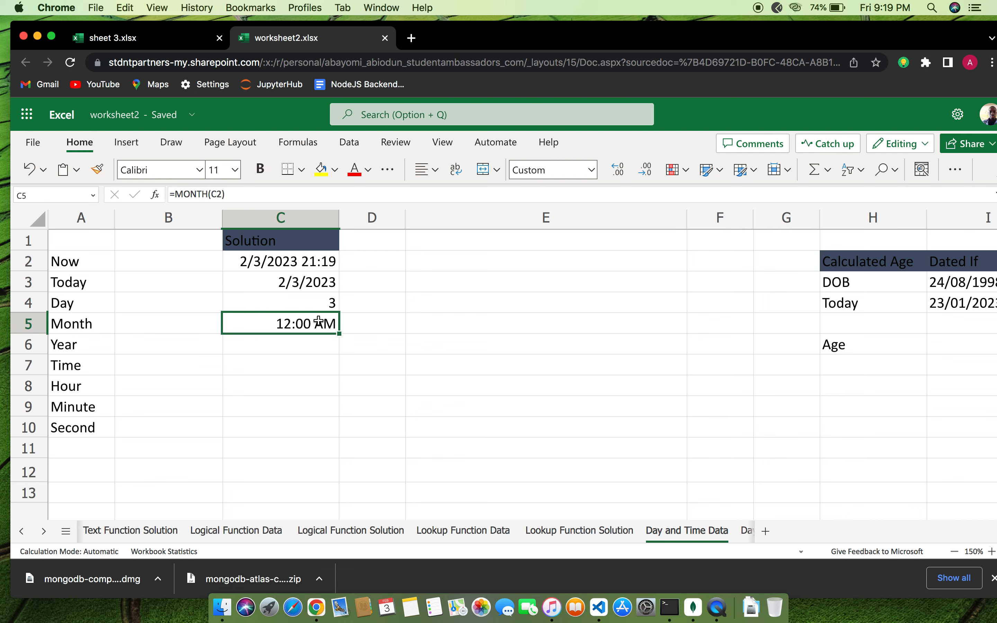
{"action": "double_click", "coordinate": [314, 324]}
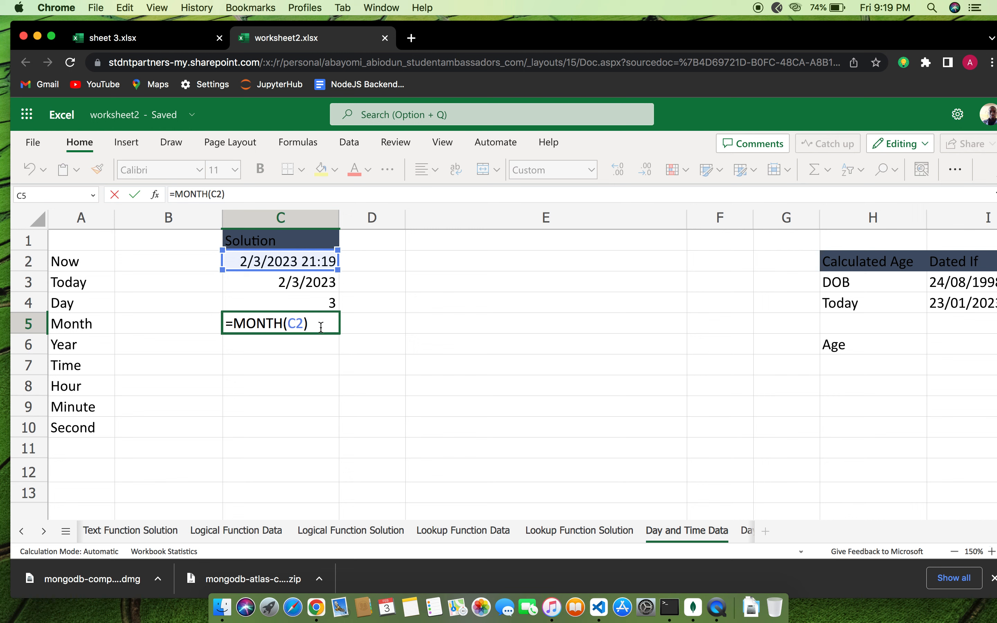
{"action": "key", "text": "Return"}
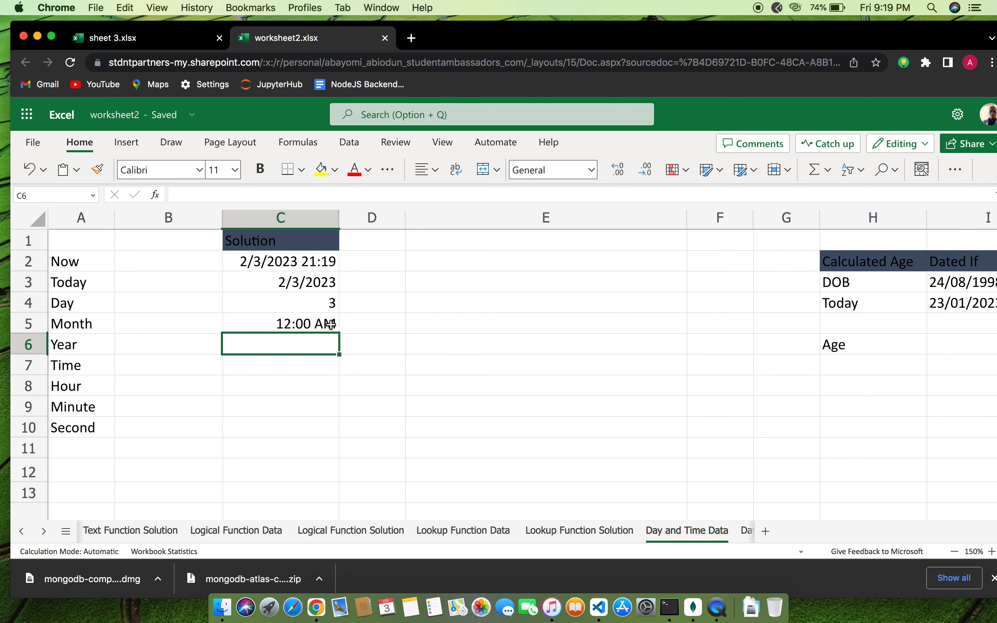
Change C5's number format from short date to General so Month shows 2
{"action": "left_click", "coordinate": [332, 325]}
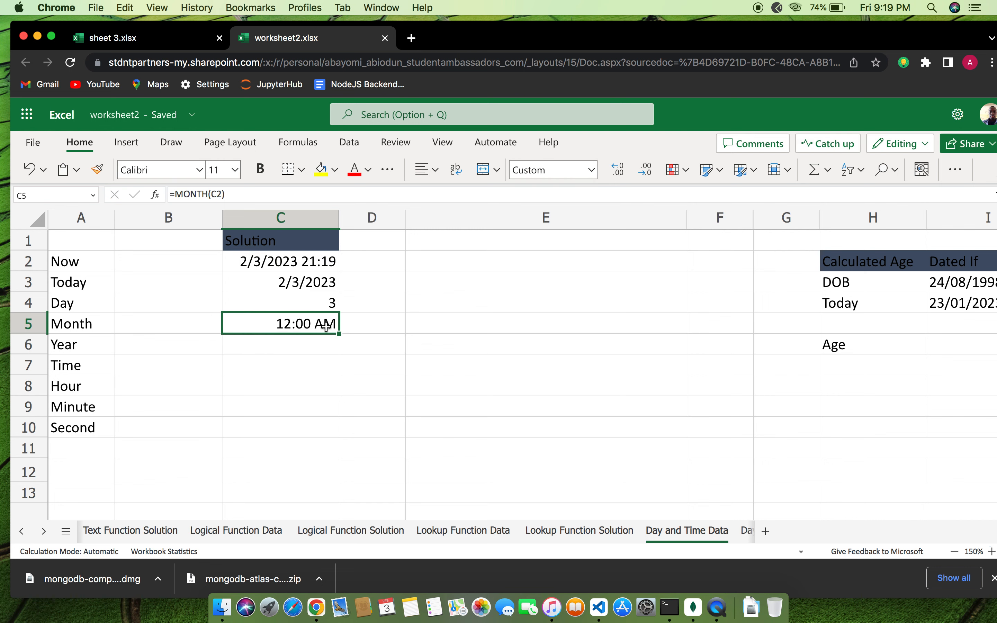
{"action": "left_click", "coordinate": [591, 170]}
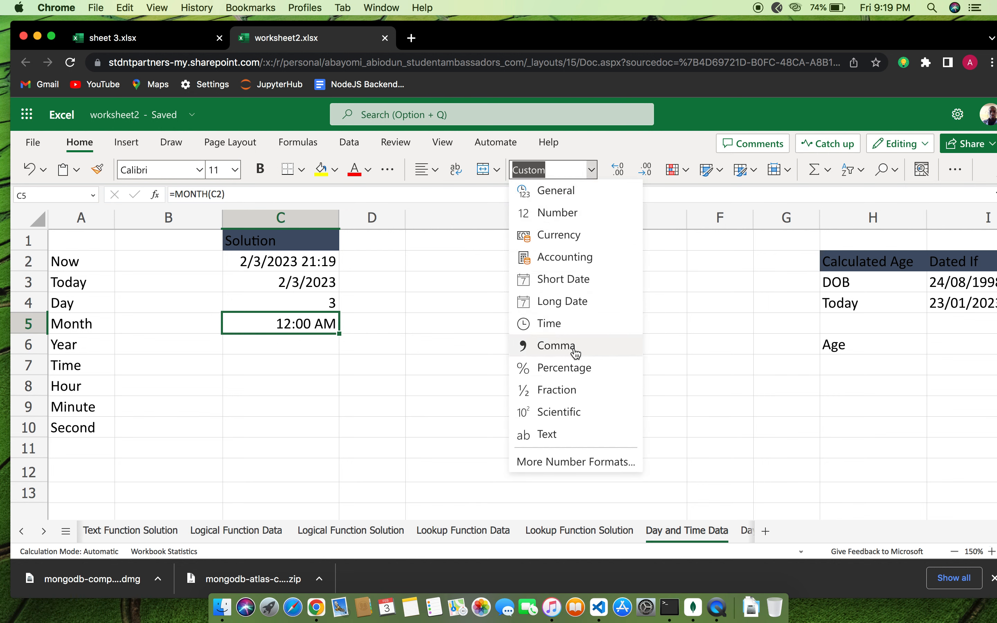
{"action": "left_click", "coordinate": [587, 280]}
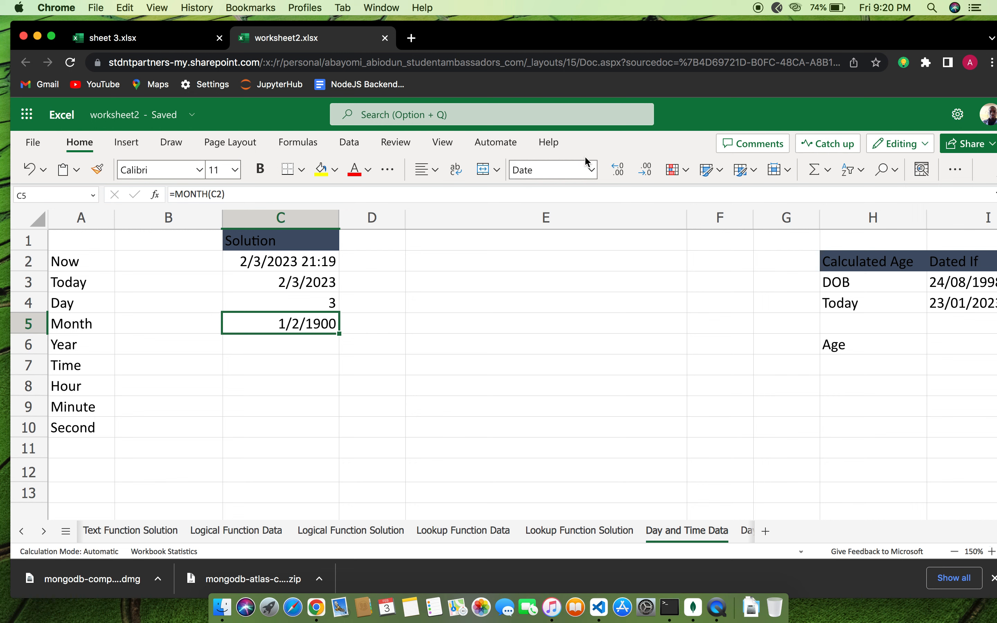
{"action": "left_click", "coordinate": [589, 170]}
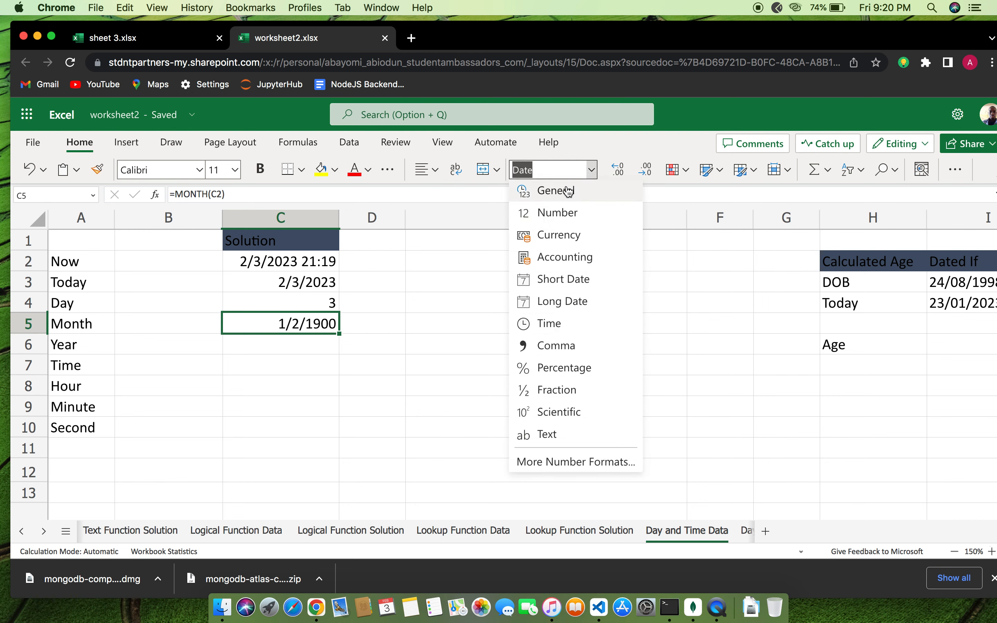
{"action": "left_click", "coordinate": [568, 192]}
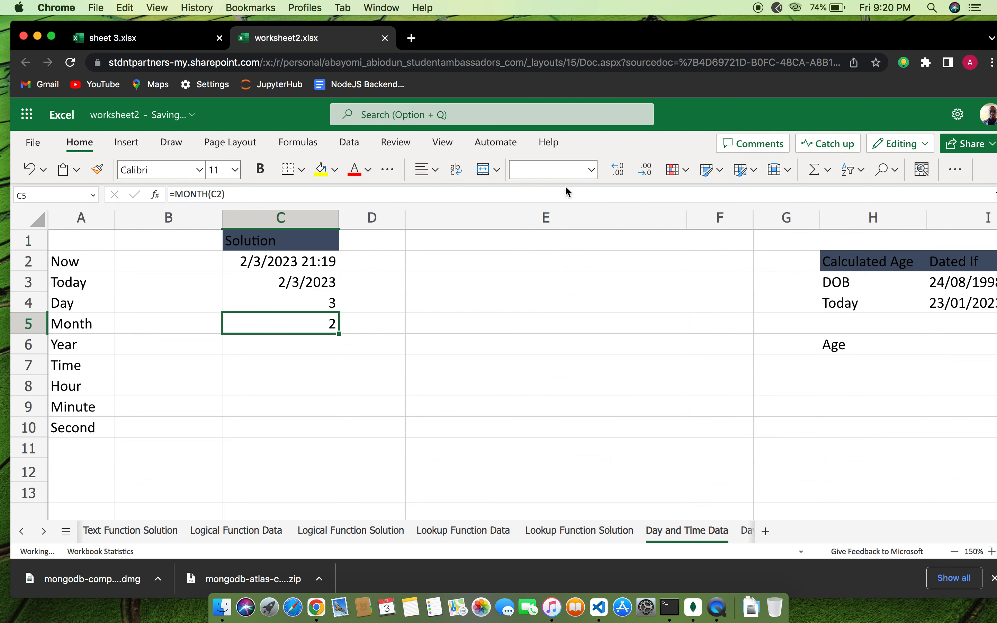
Recommit =MONTH(C2) in C5 and enter =YEAR(C2) in C6, returning 2023
{"action": "double_click", "coordinate": [322, 325]}
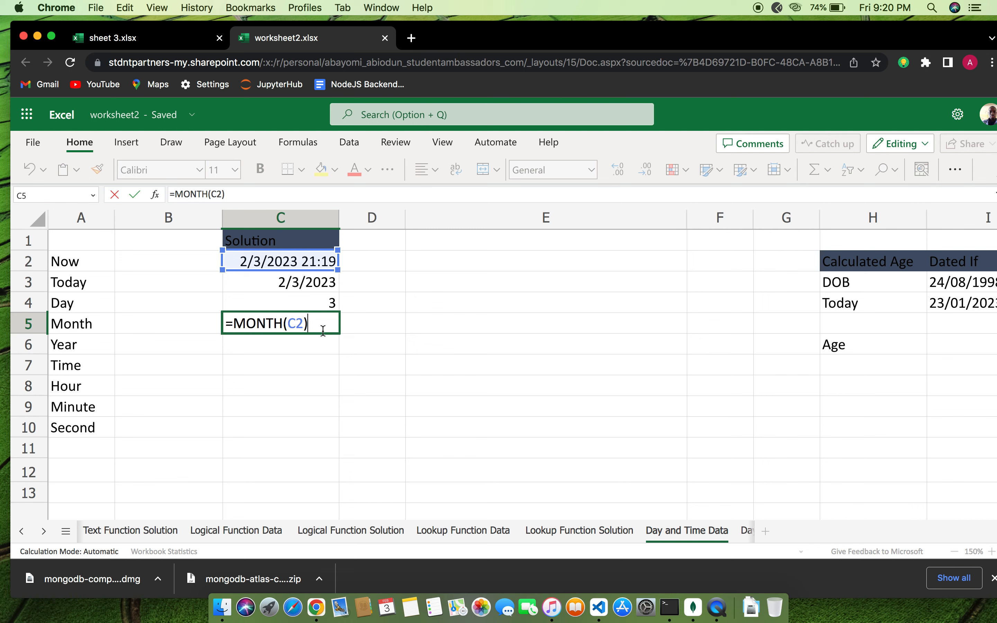
{"action": "key", "text": "Return"}
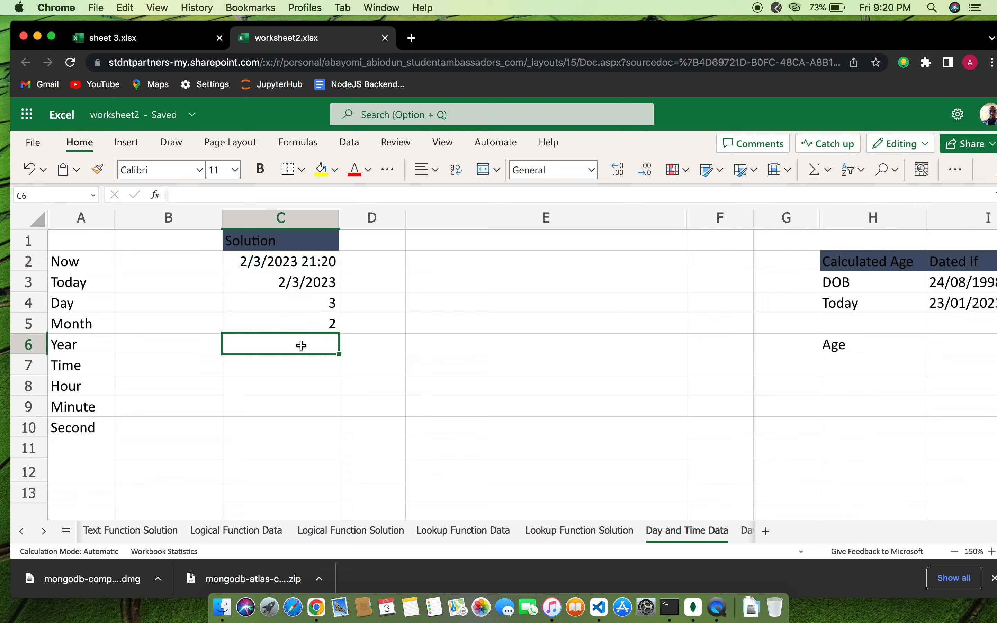
{"action": "type", "text": "=YEAR"}
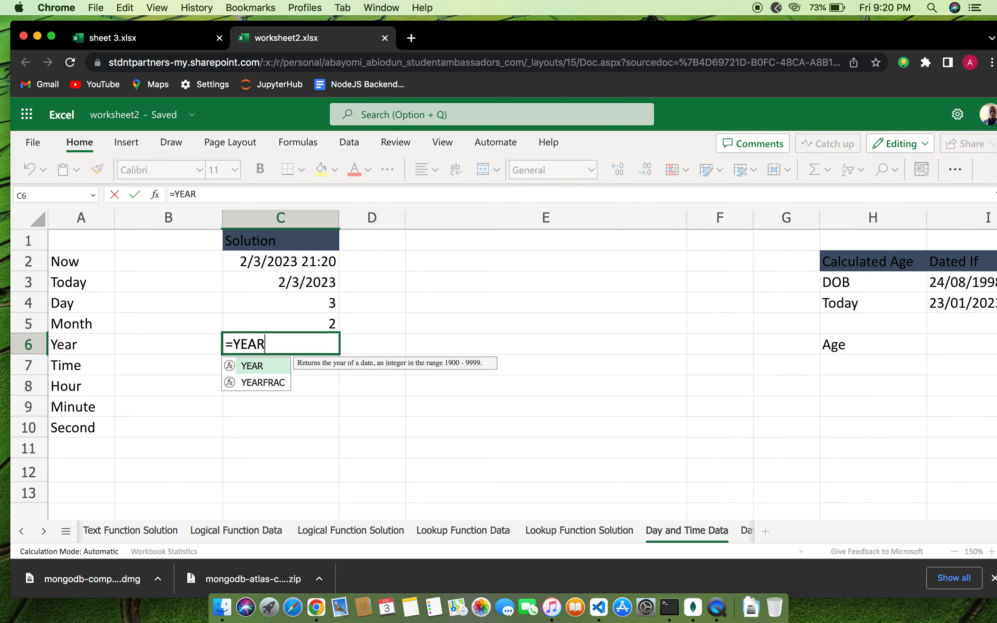
{"action": "type", "text": "(C"}
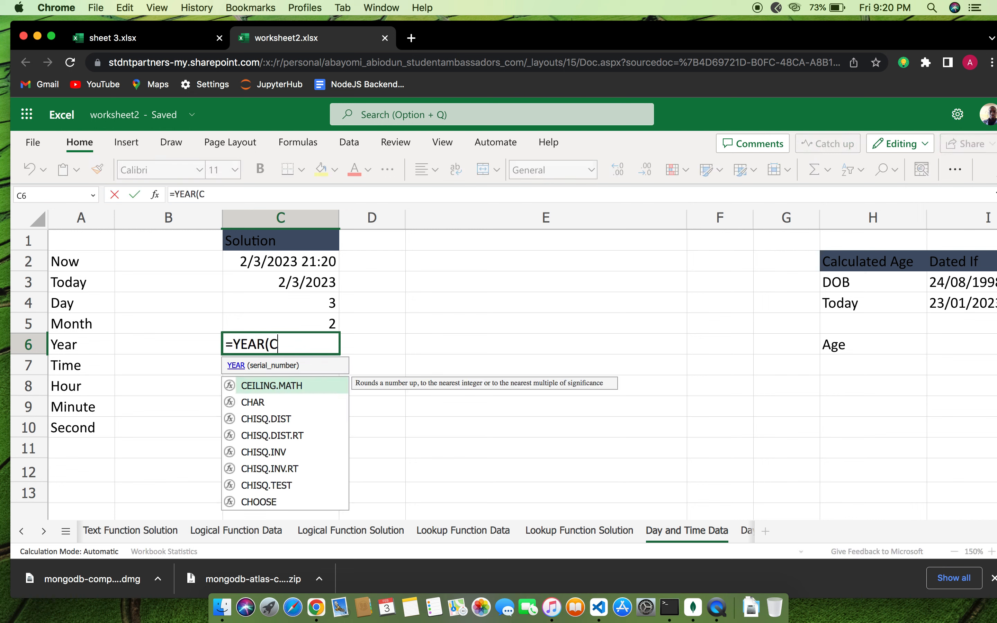
{"action": "type", "text": "2)"}
{"action": "key", "text": "Return"}
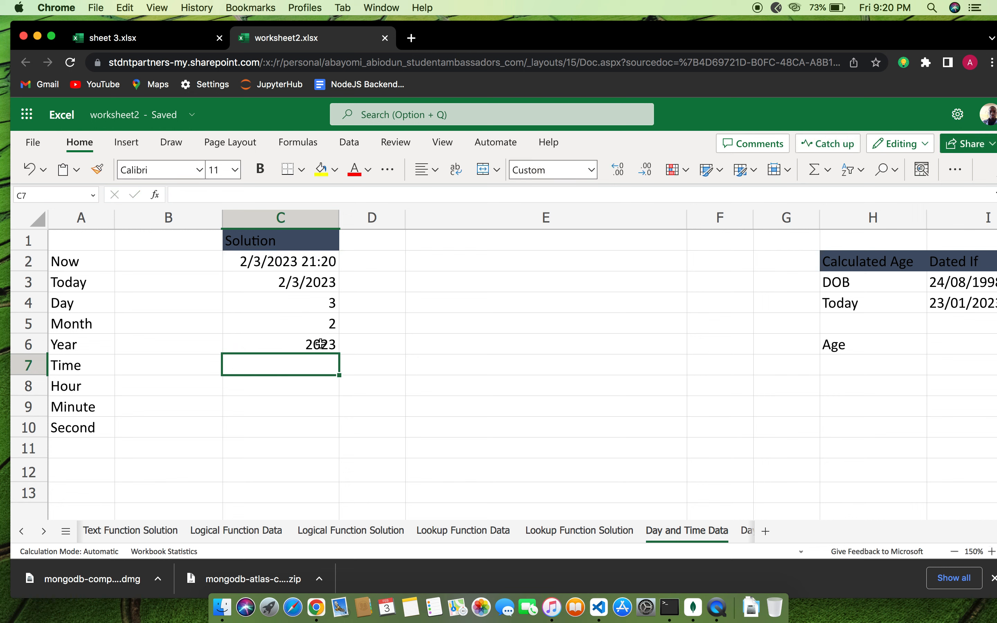
Enter =TIME(40,50,20) in C7, displaying 4:50 PM
{"action": "type", "text": "="}
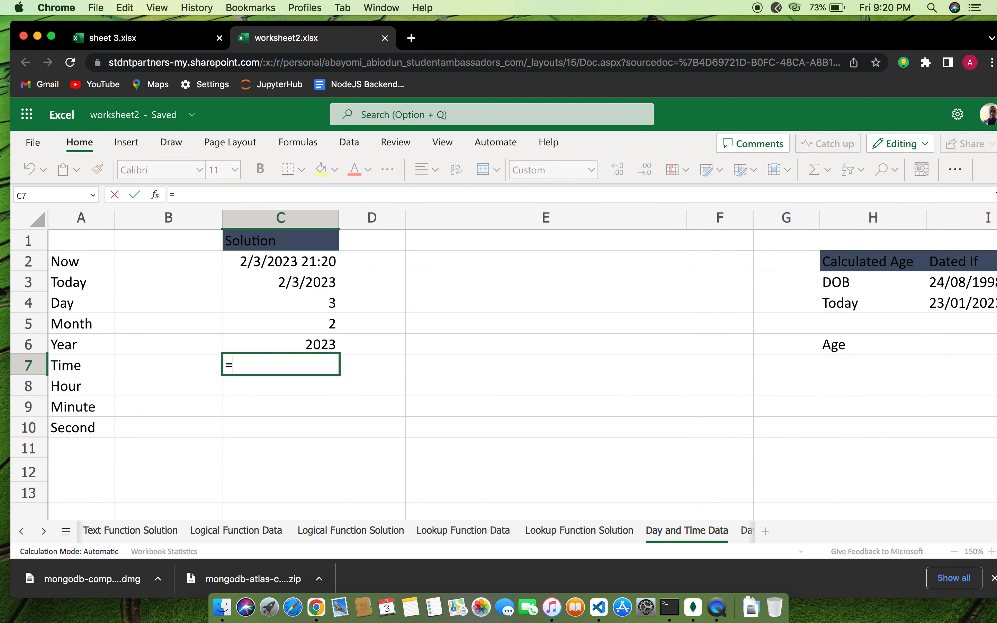
{"action": "type", "text": "TIME("}
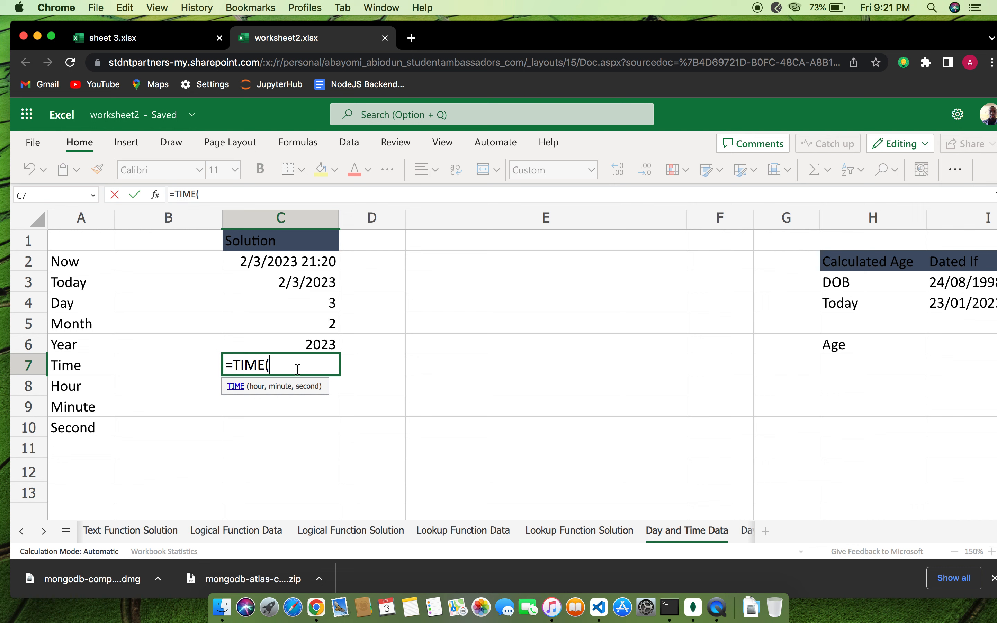
{"action": "type", "text": "40,"}
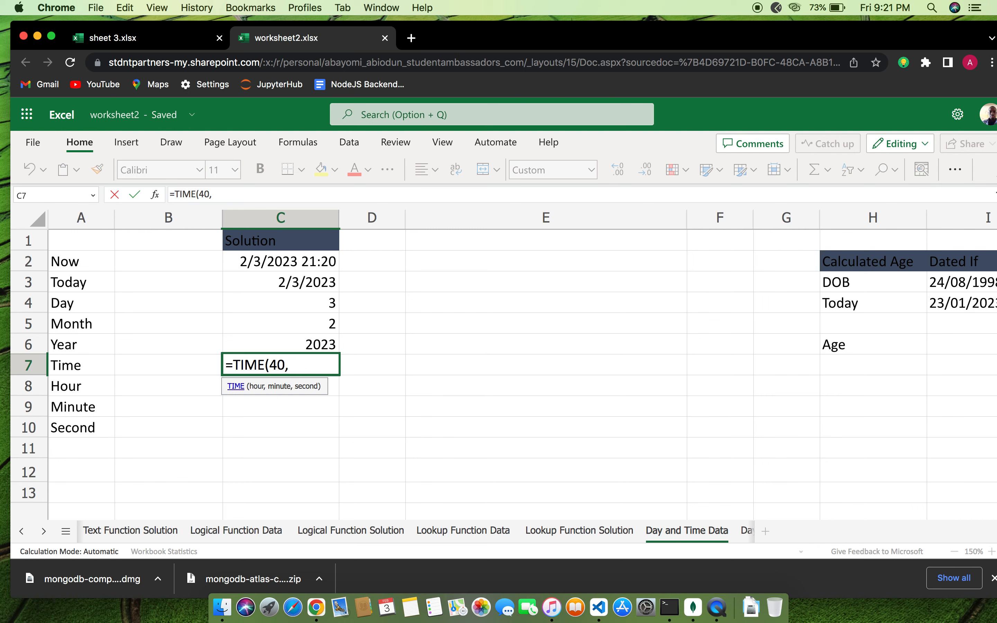
{"action": "type", "text": "50,20)"}
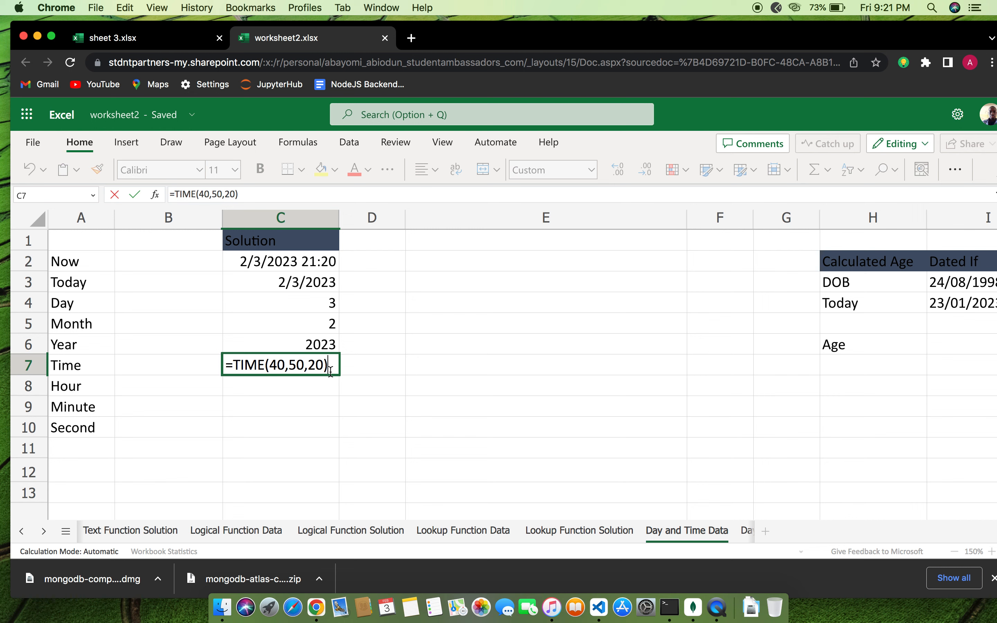
{"action": "key", "text": "Return"}
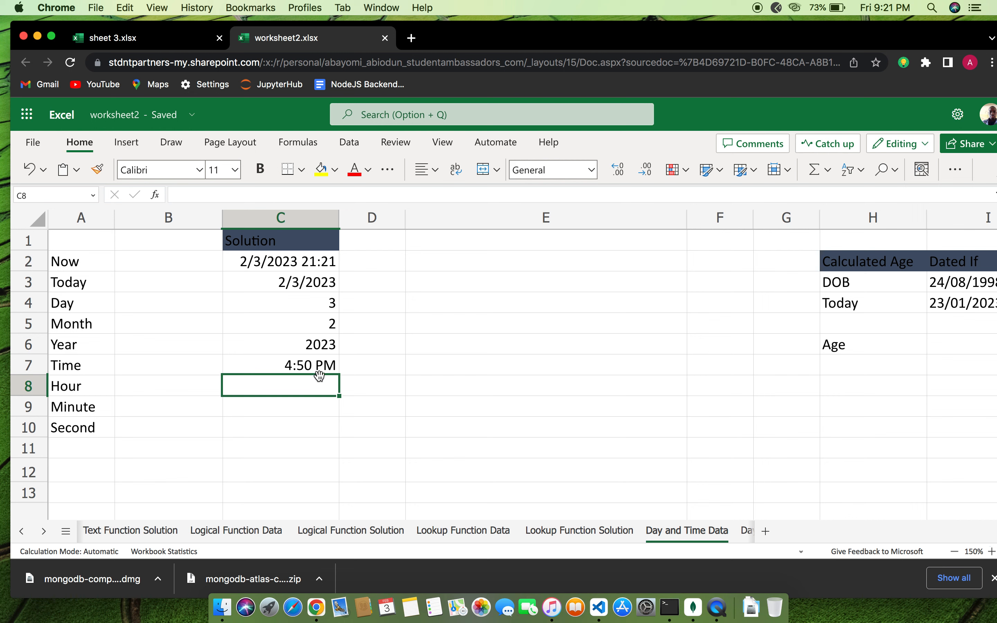
Enter =HOUR(C2) in C8, returning 21 from the Now date-time
{"action": "type", "text": "="}
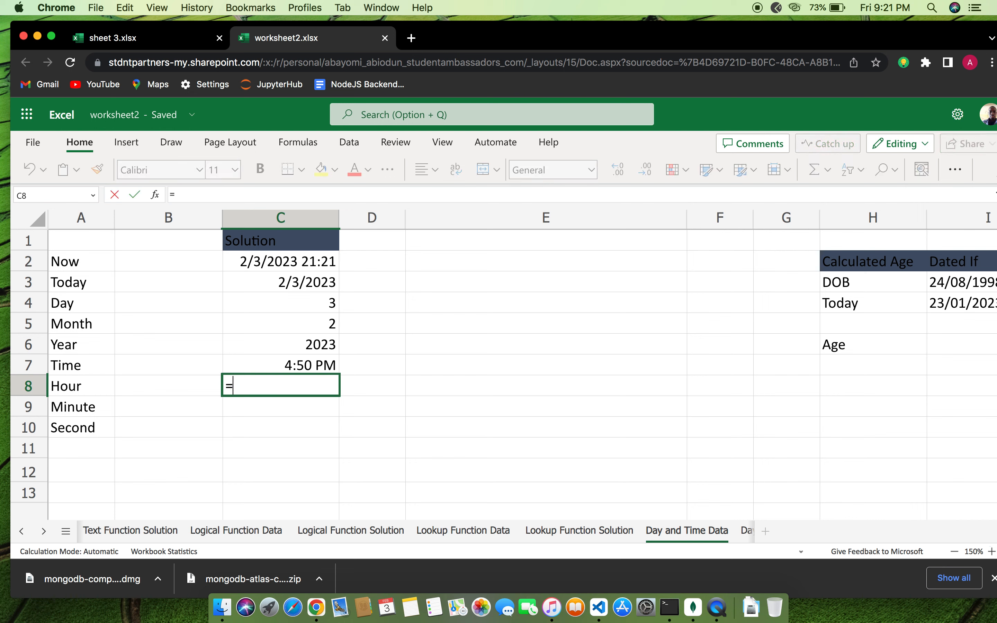
{"action": "type", "text": "HOUR"}
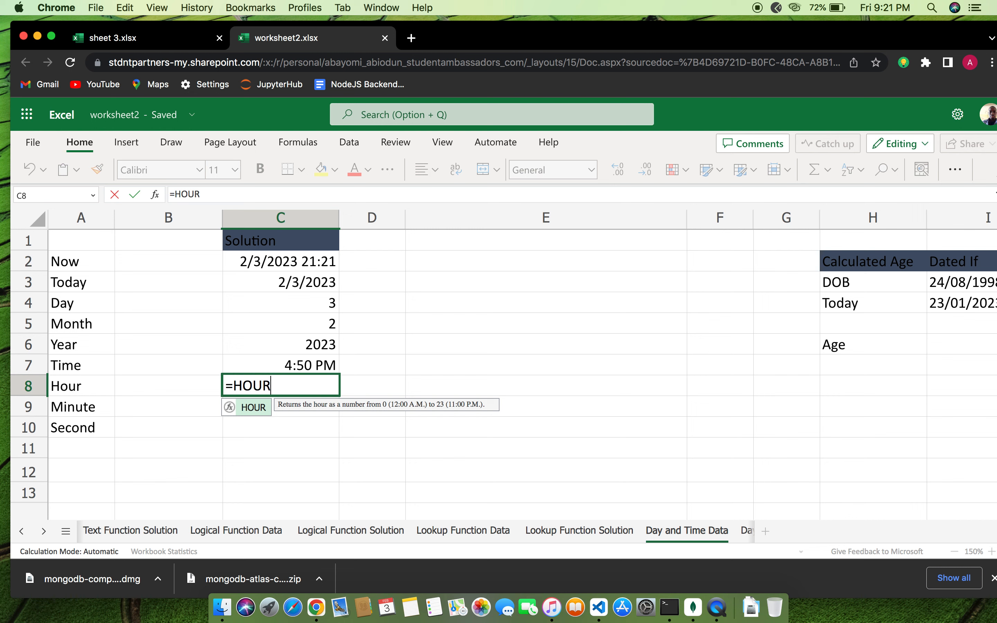
{"action": "type", "text": "("}
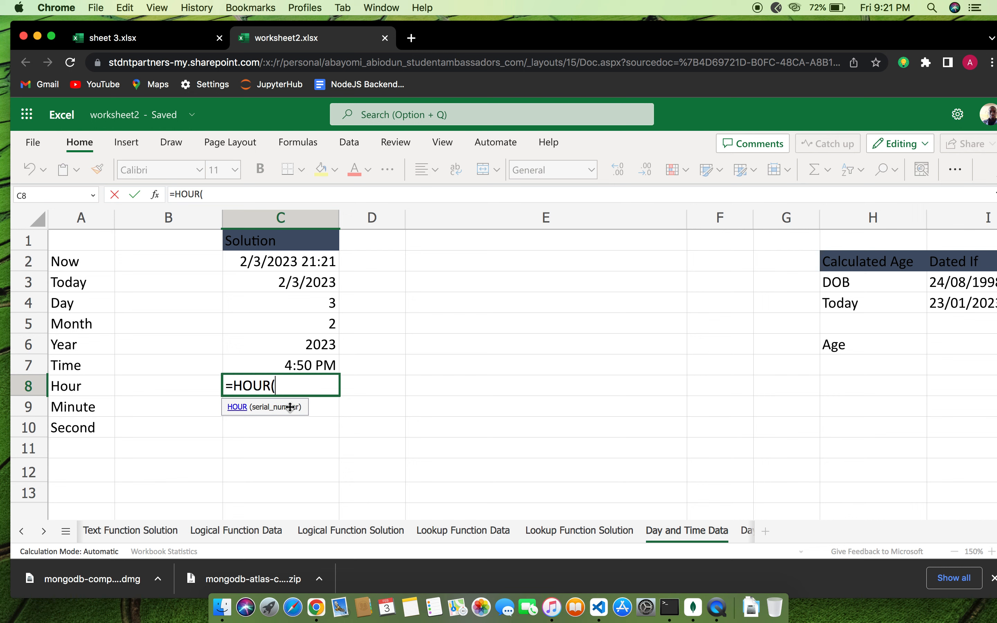
{"action": "type", "text": "C2"}
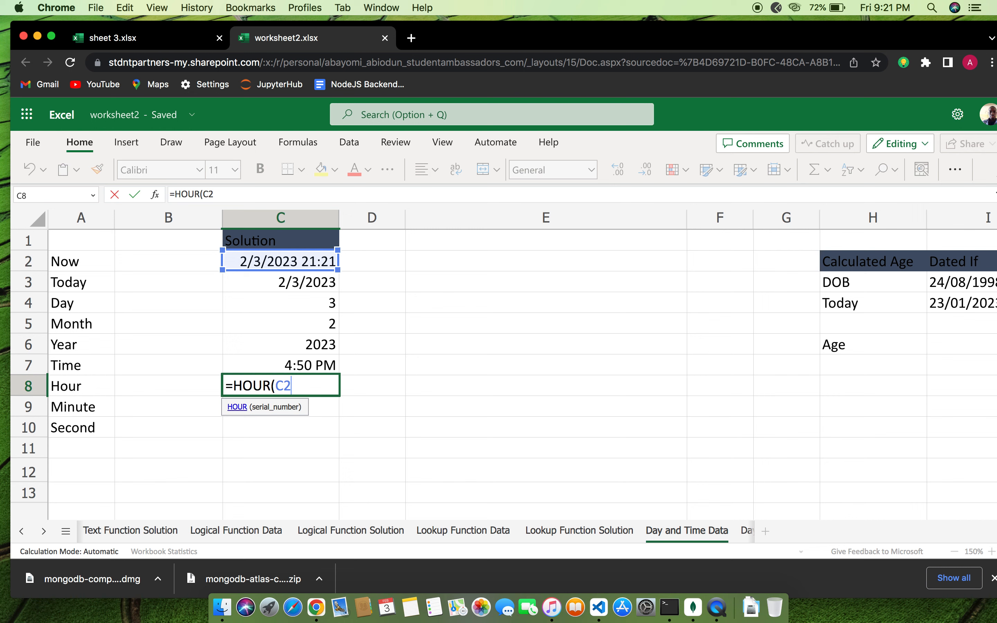
{"action": "type", "text": ")"}
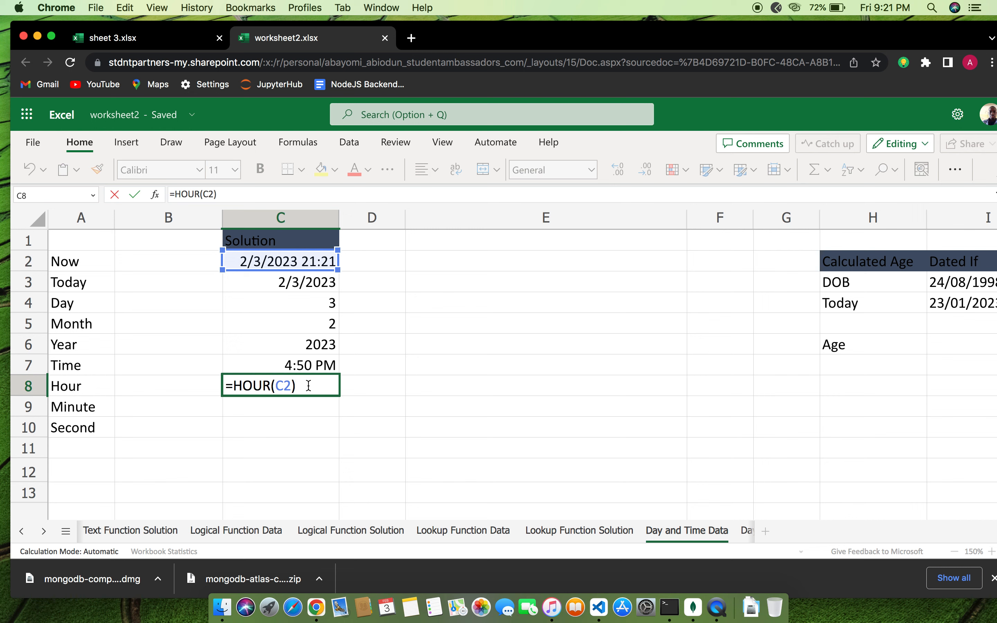
{"action": "key", "text": "Return"}
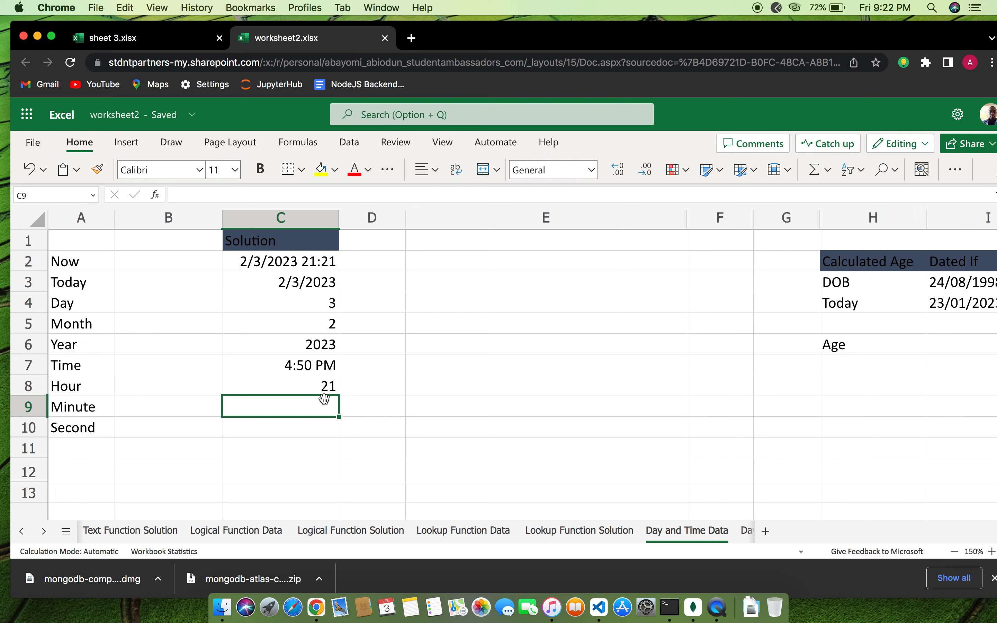
Enter =MINUTE(C2) in C9, returning 22, check it, and select C10
{"action": "type", "text": "=M"}
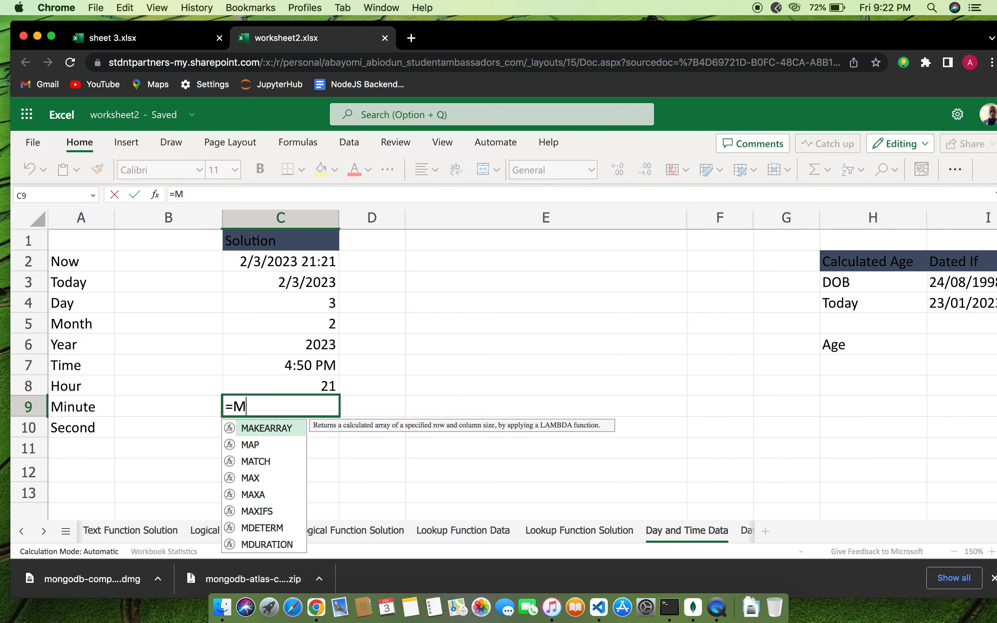
{"action": "type", "text": "INUTE"}
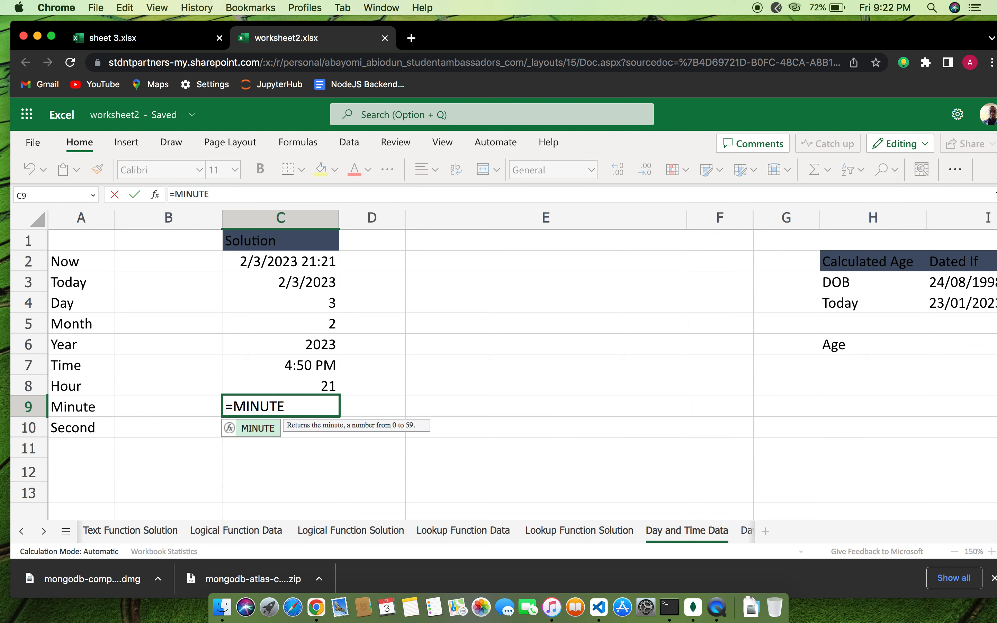
{"action": "type", "text": "(C"}
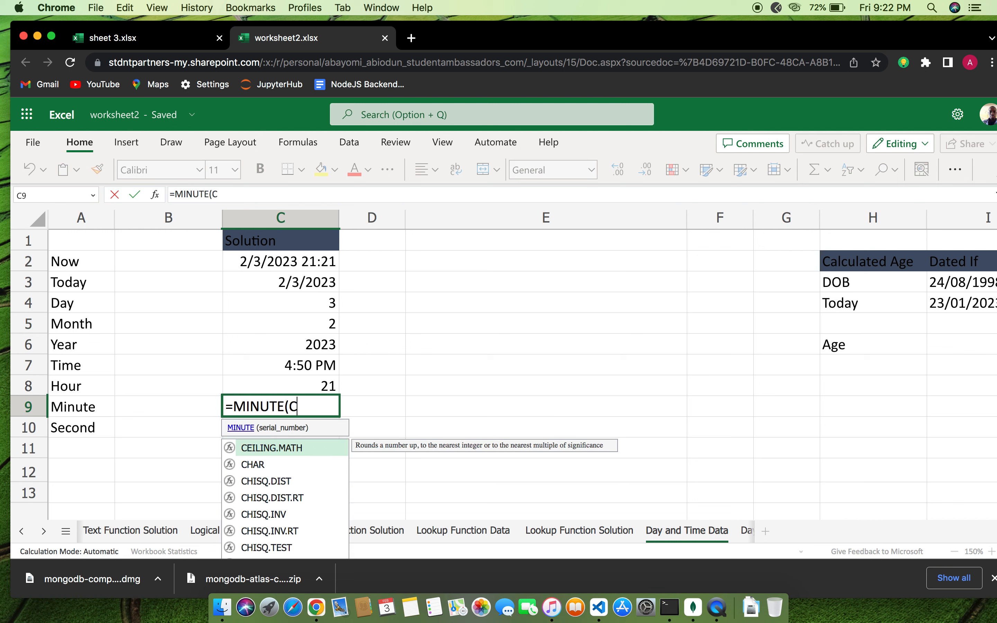
{"action": "type", "text": "2)"}
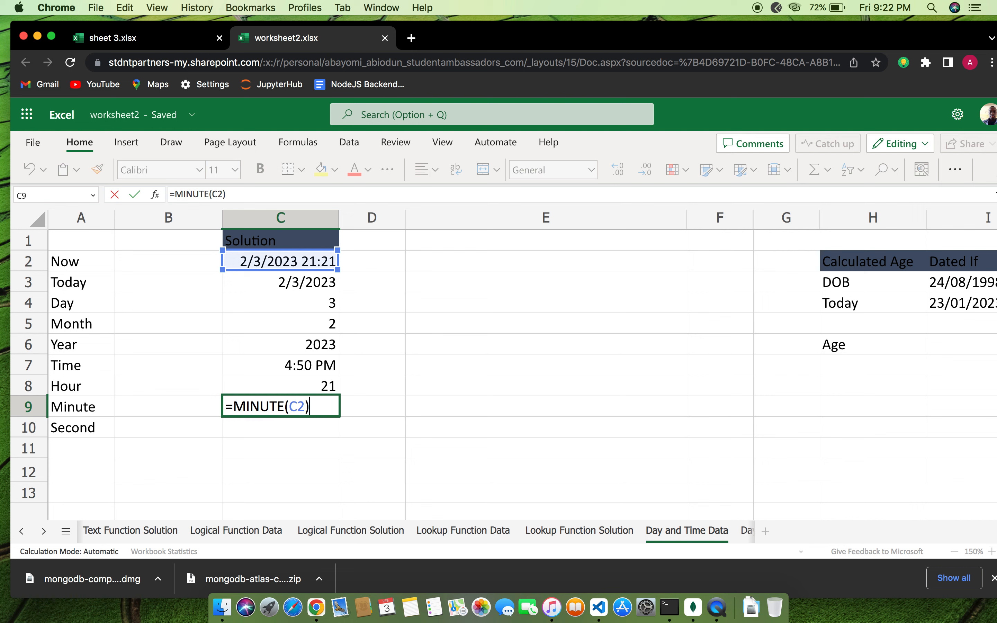
{"action": "key", "text": "Return"}
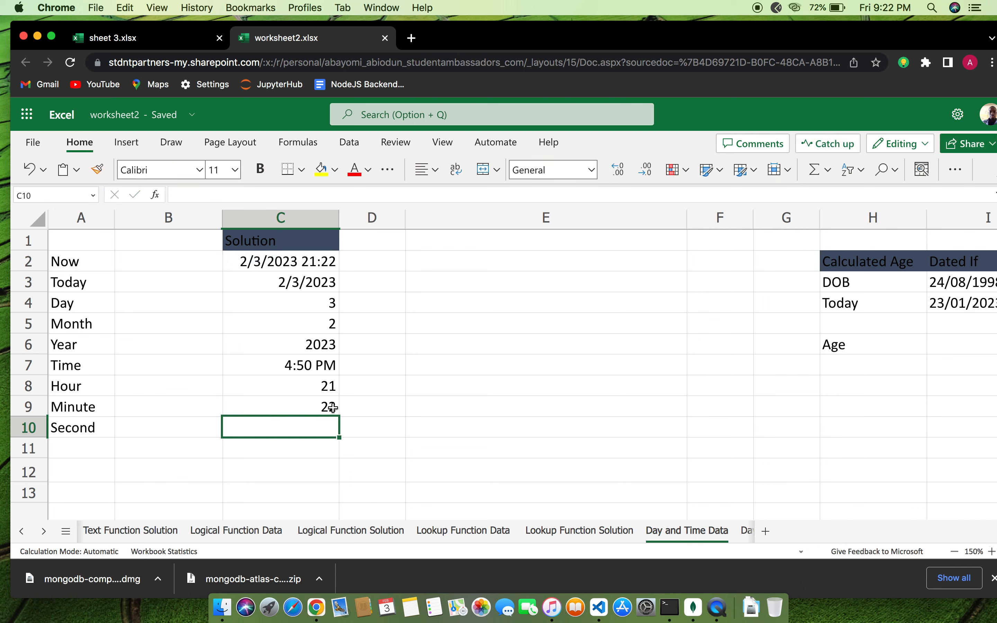
{"action": "left_click", "coordinate": [333, 408]}
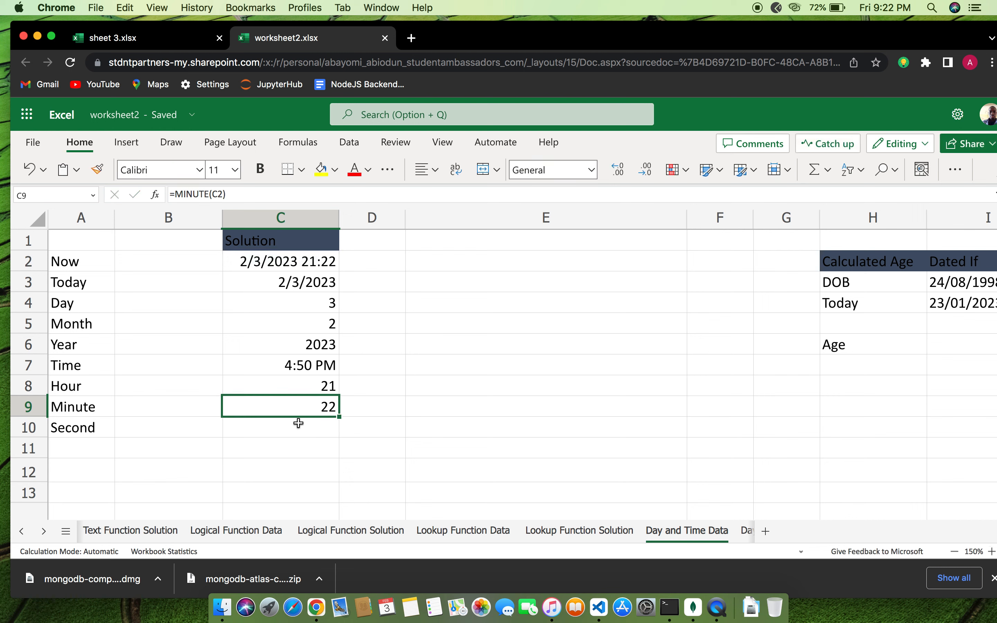
{"action": "left_click", "coordinate": [305, 431]}
{"action": "left_click", "coordinate": [328, 408]}
{"action": "left_click", "coordinate": [320, 435]}
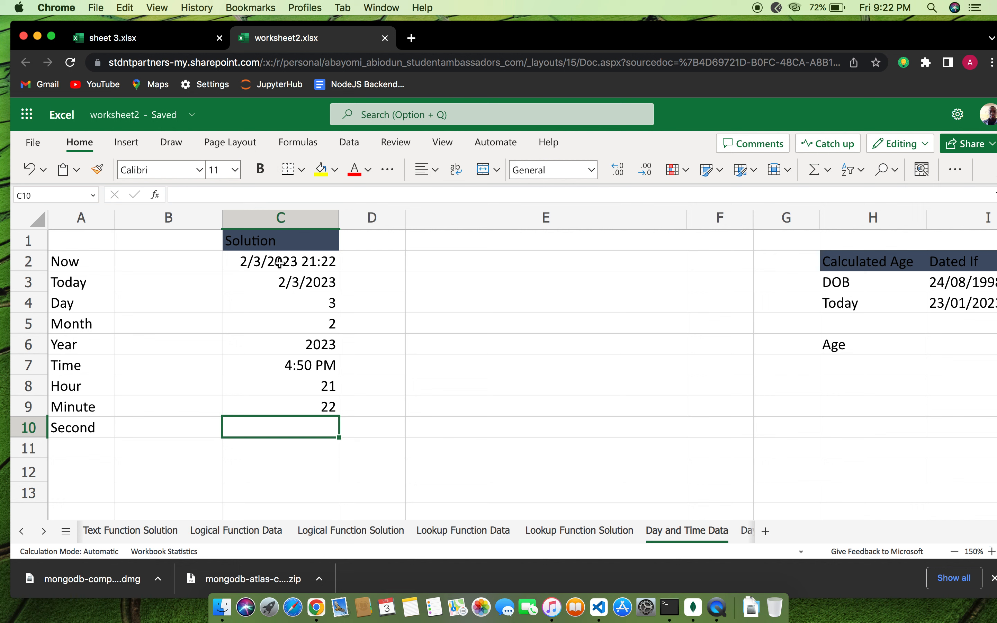
Enter =SECOND(C2) in C10, returning 36 from the Now date-time
{"action": "type", "text": "="}
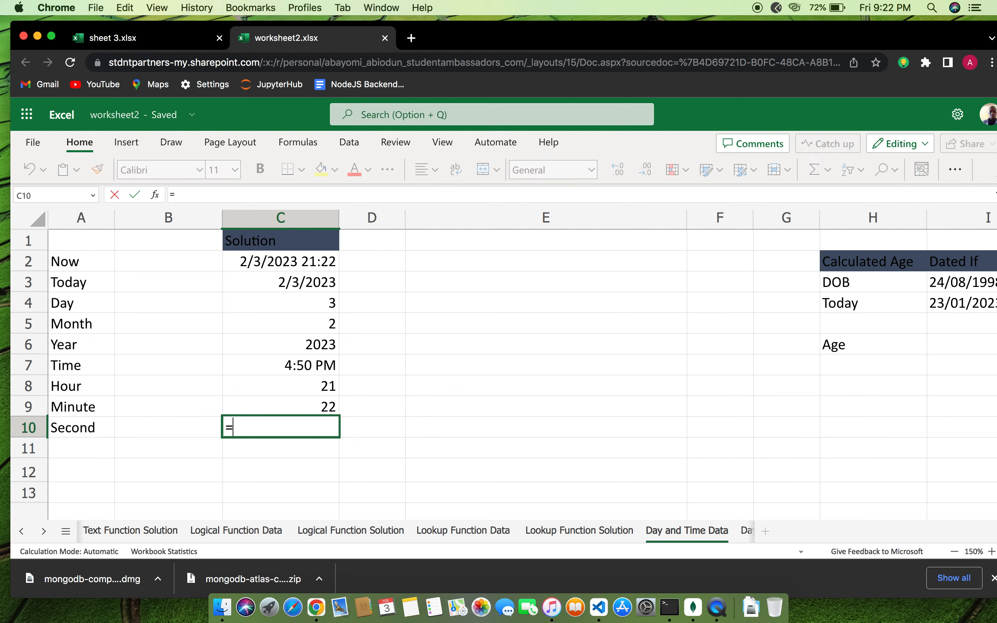
{"action": "type", "text": "SECOND"}
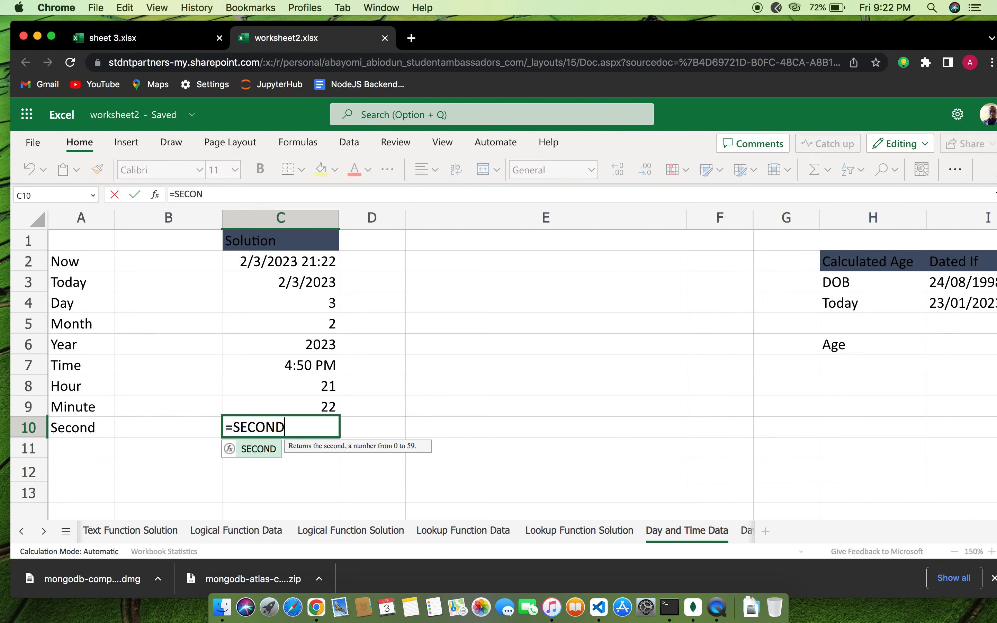
{"action": "type", "text": "("}
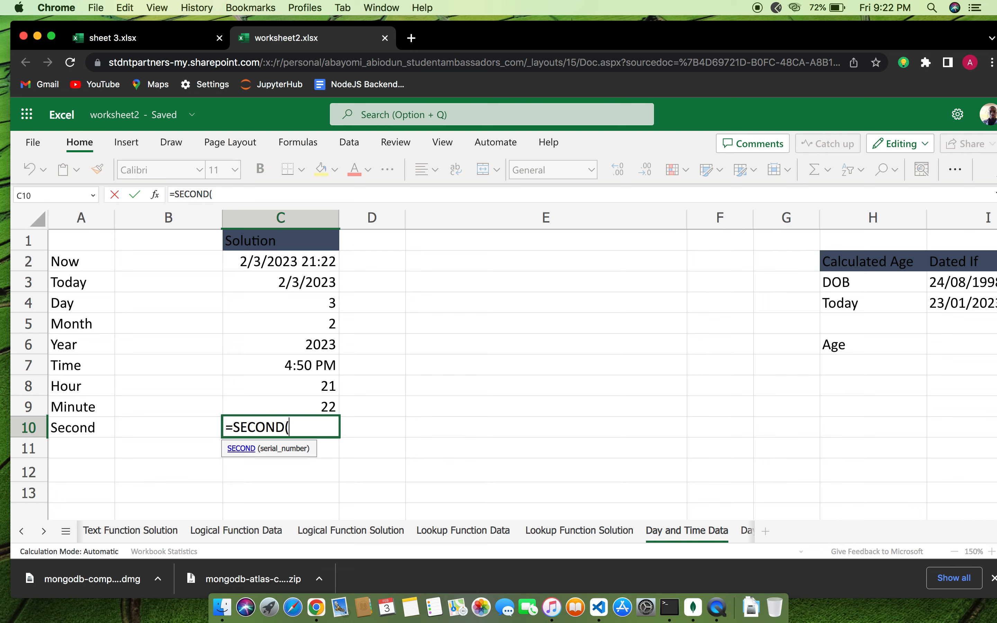
{"action": "type", "text": "CW"}
{"action": "key", "text": "BackSpace"}
{"action": "type", "text": "2"}
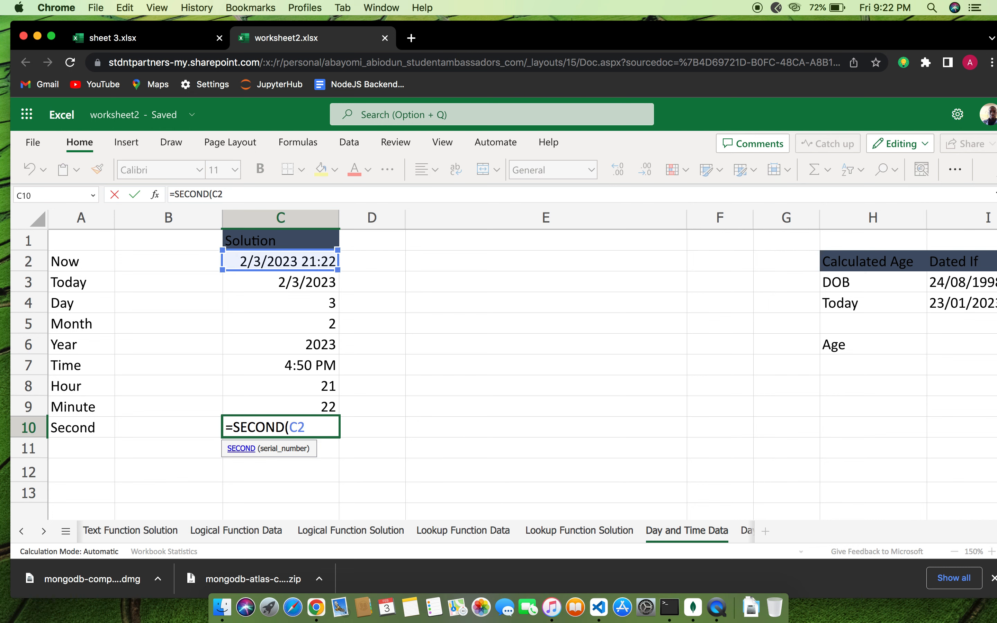
{"action": "type", "text": ")"}
{"action": "key", "text": "Return"}
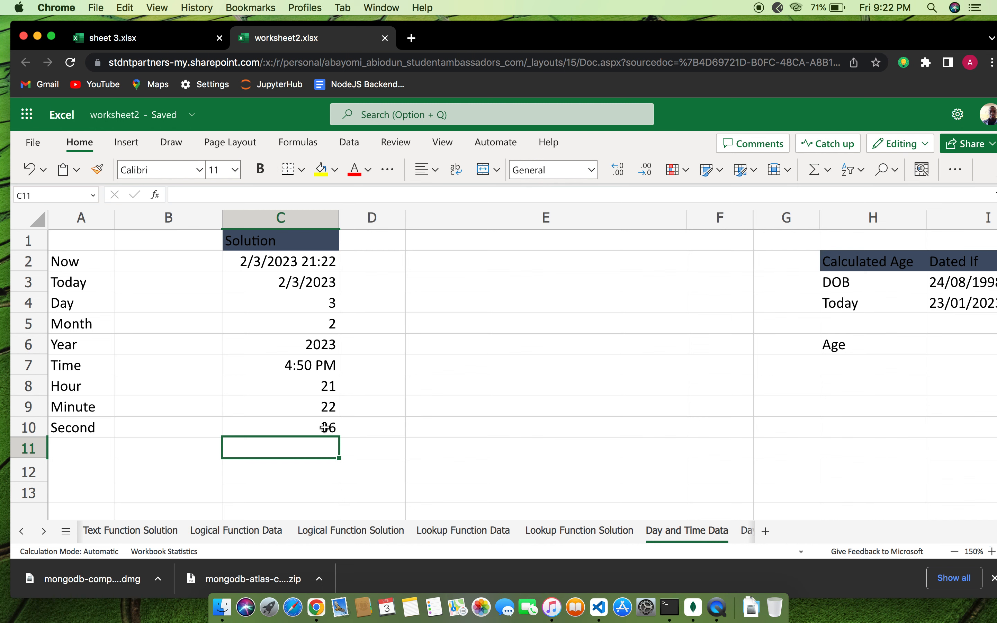
Scroll the sheet tabs to reveal the last sheet, Sheet1
{"action": "scroll", "coordinate": [399, 436], "scroll_direction": "down", "scroll_amount": 1}
{"action": "scroll", "coordinate": [398, 436], "scroll_direction": "up", "scroll_amount": 1}
{"action": "left_click", "coordinate": [44, 532]}
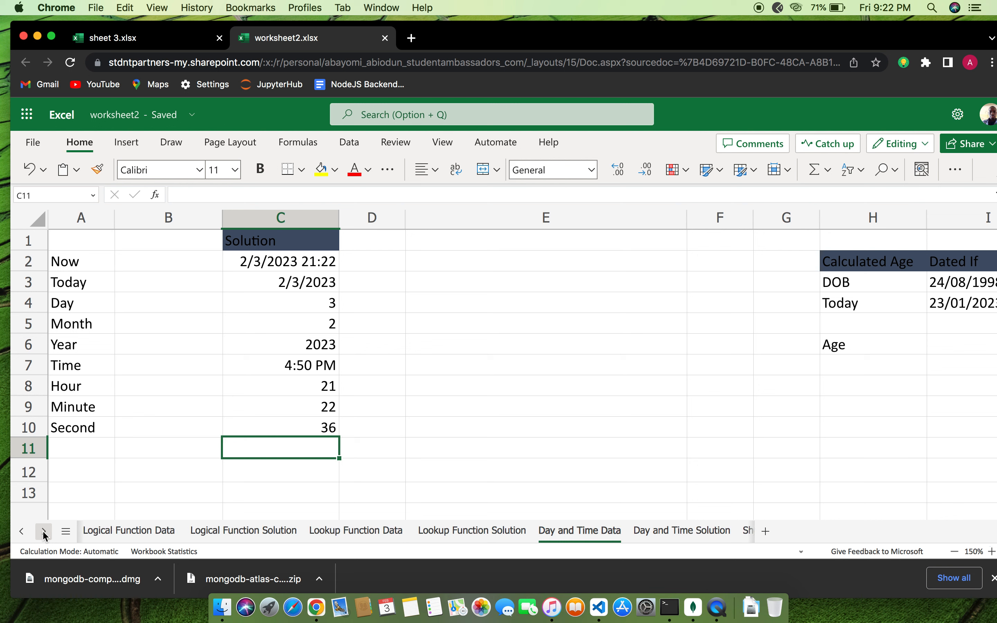
{"action": "left_click", "coordinate": [44, 531]}
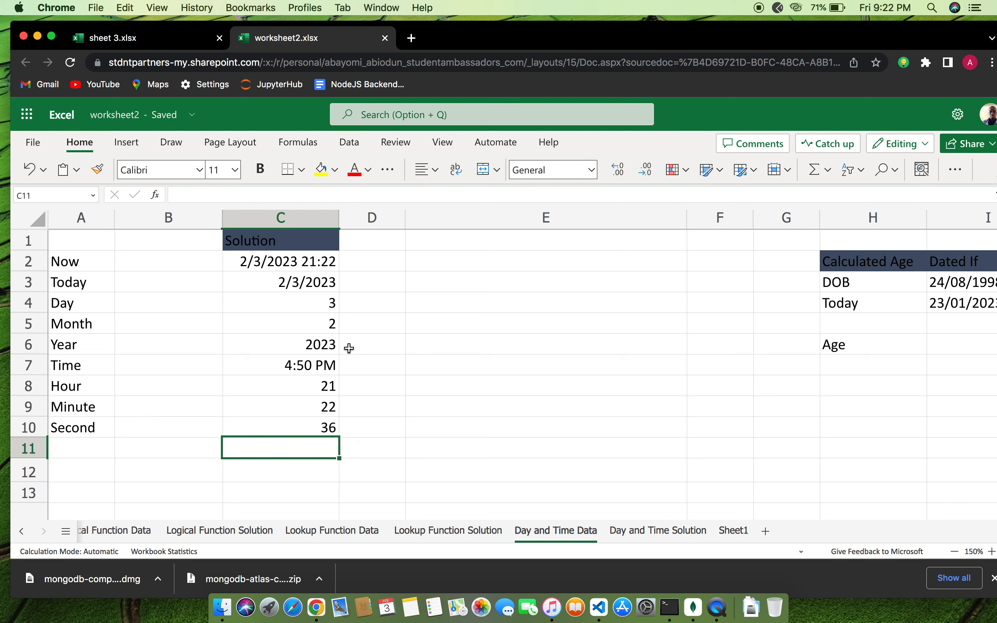